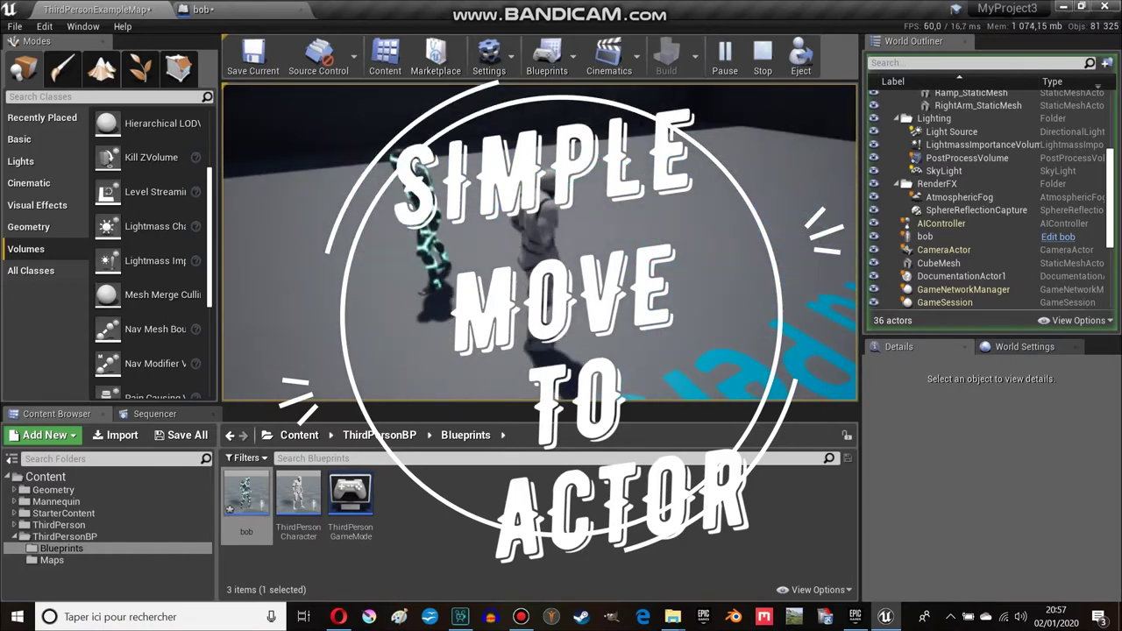
- Stop the play-in-editor test and return to the ThirdPersonExampleMap editing view
{"action": "key", "text": "Escape"}
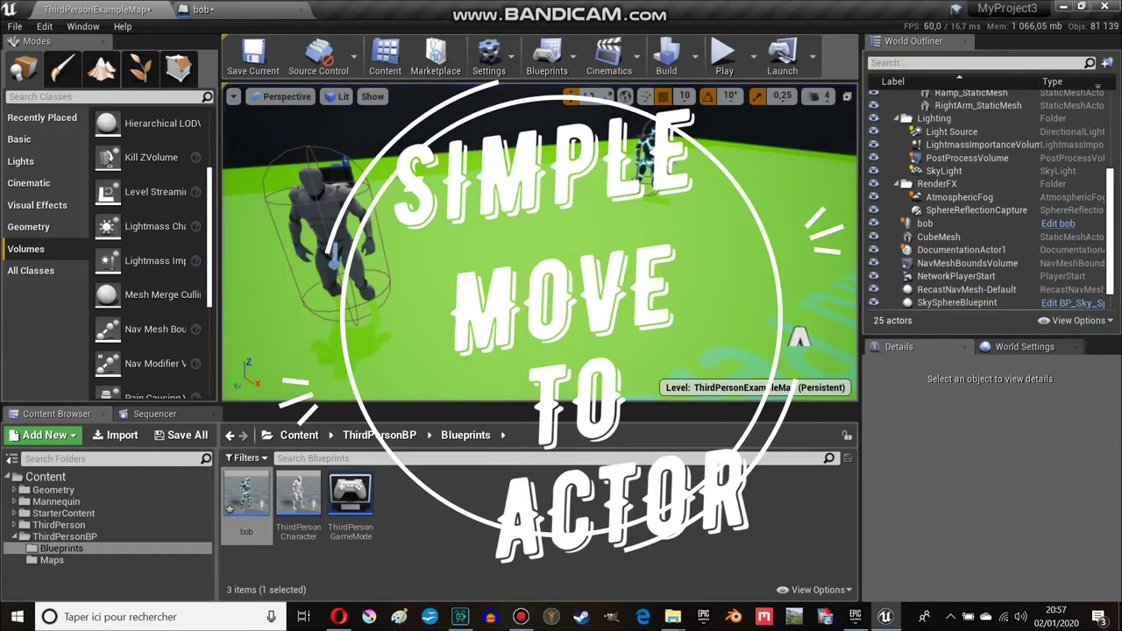
{"action": "left_click", "coordinate": [724, 59]}
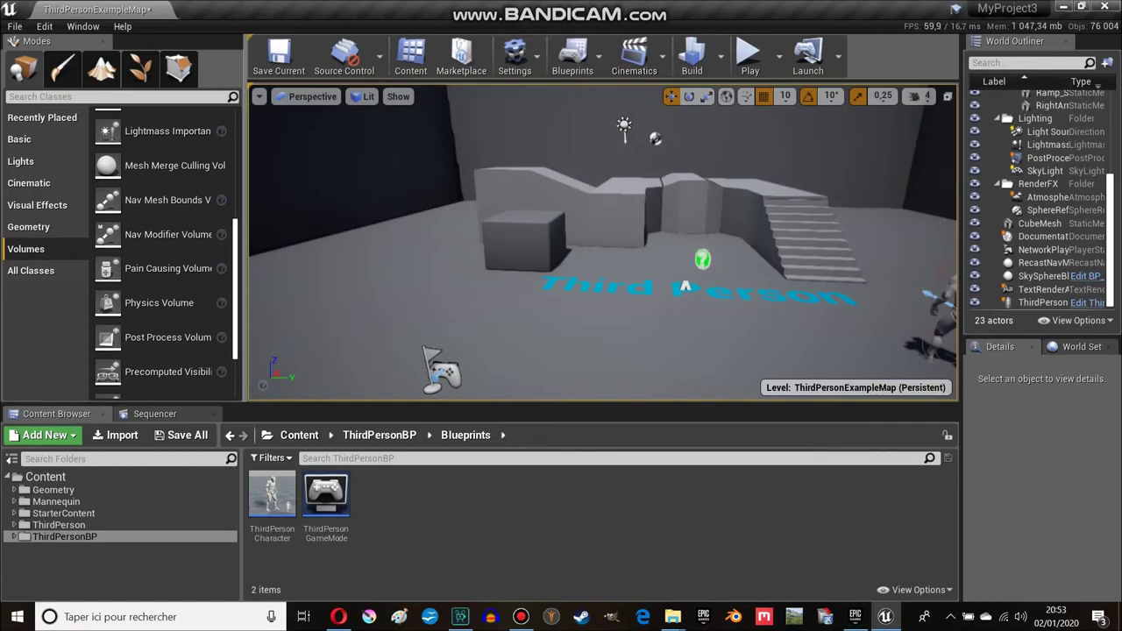
- Look over the level and the ThirdPersonCharacter asset in the ThirdPersonBP Blueprints folder
{"action": "right_click_drag", "start_coordinate": [603, 242], "coordinate": [603, 242]}
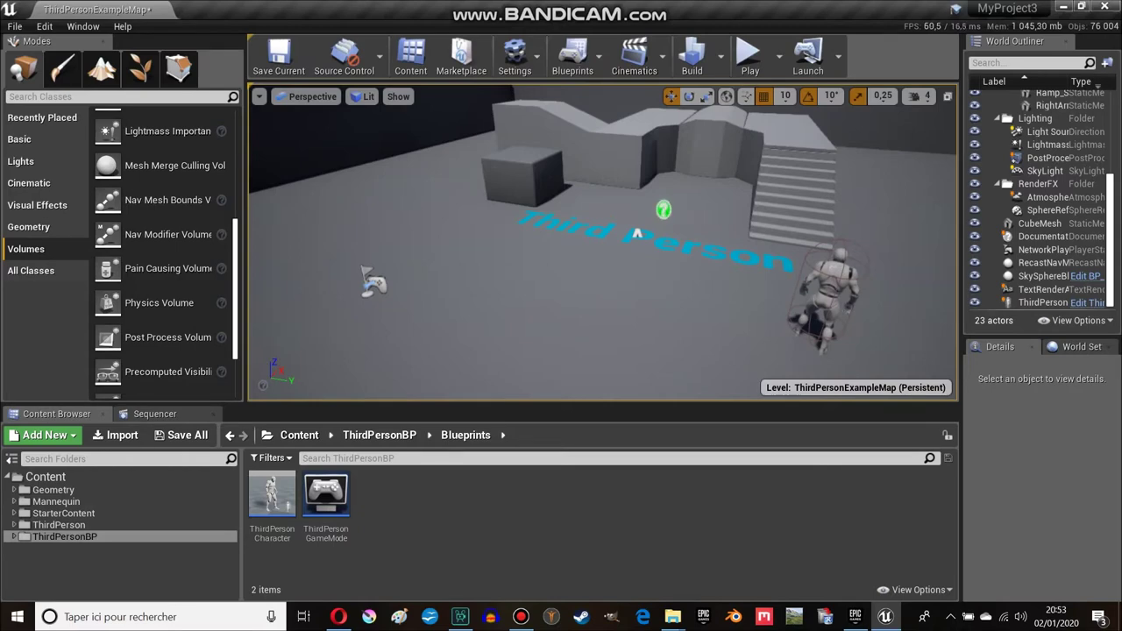
{"action": "mouse_move", "coordinate": [272, 495]}
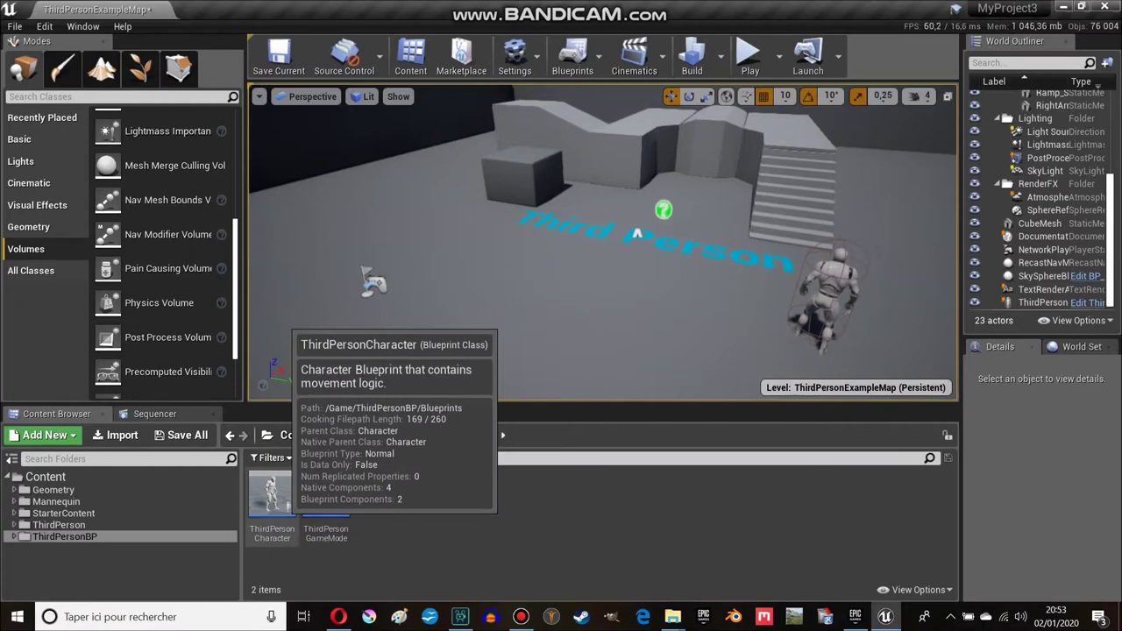
{"action": "right_click", "coordinate": [272, 495]}
{"action": "key", "text": "Escape"}
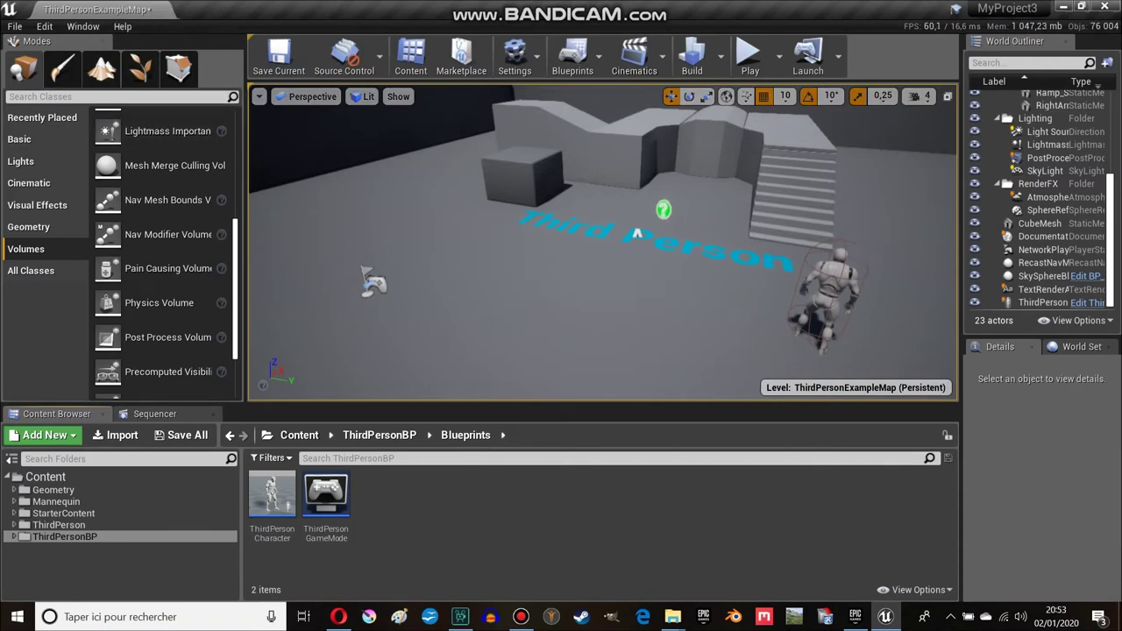
- Start a new project from the File menu and choose the Third Person template
{"action": "left_click", "coordinate": [15, 26]}
{"action": "left_click", "coordinate": [53, 249]}
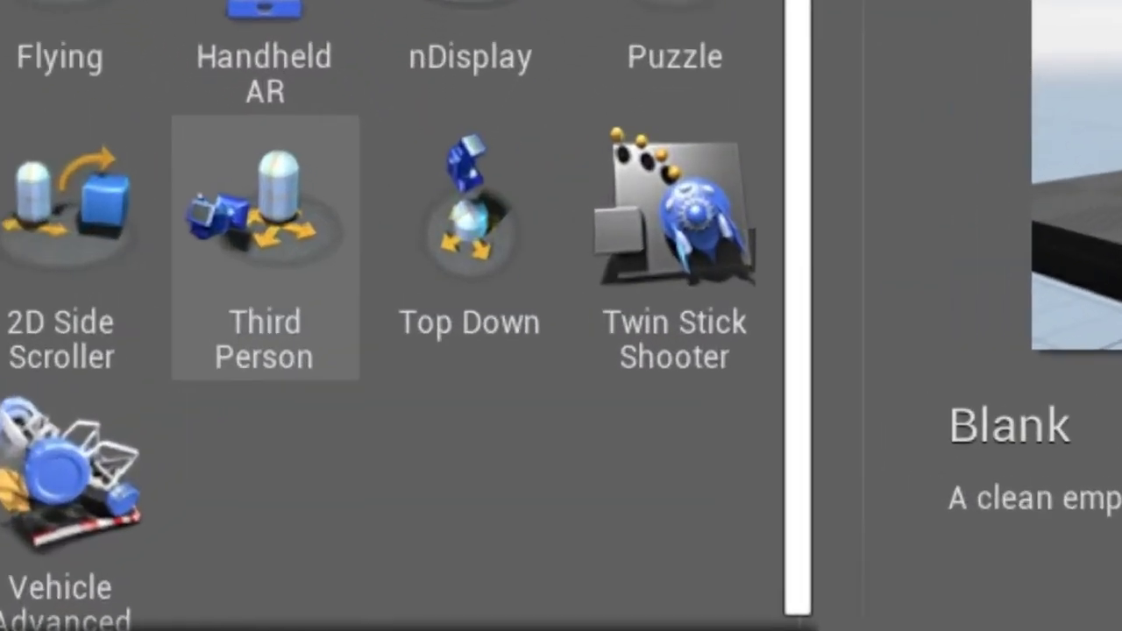
{"action": "left_click", "coordinate": [265, 245]}
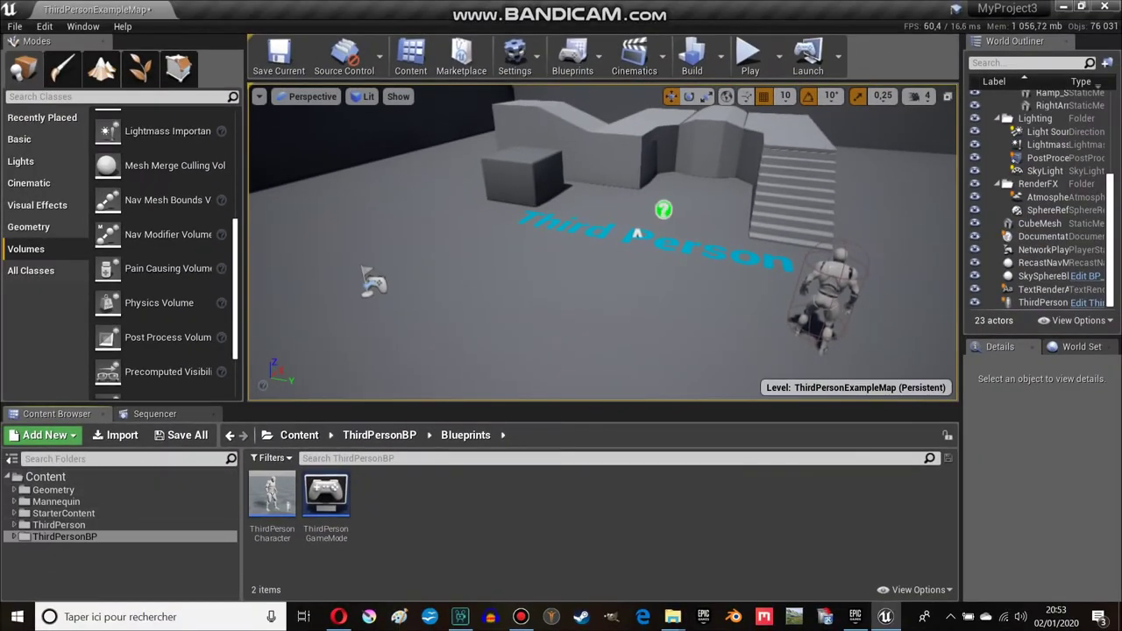
- Duplicate ThirdPersonCharacter in ThirdPersonBP > Blueprints as 'bob' and open it for editing
{"action": "double_click", "coordinate": [64, 536]}
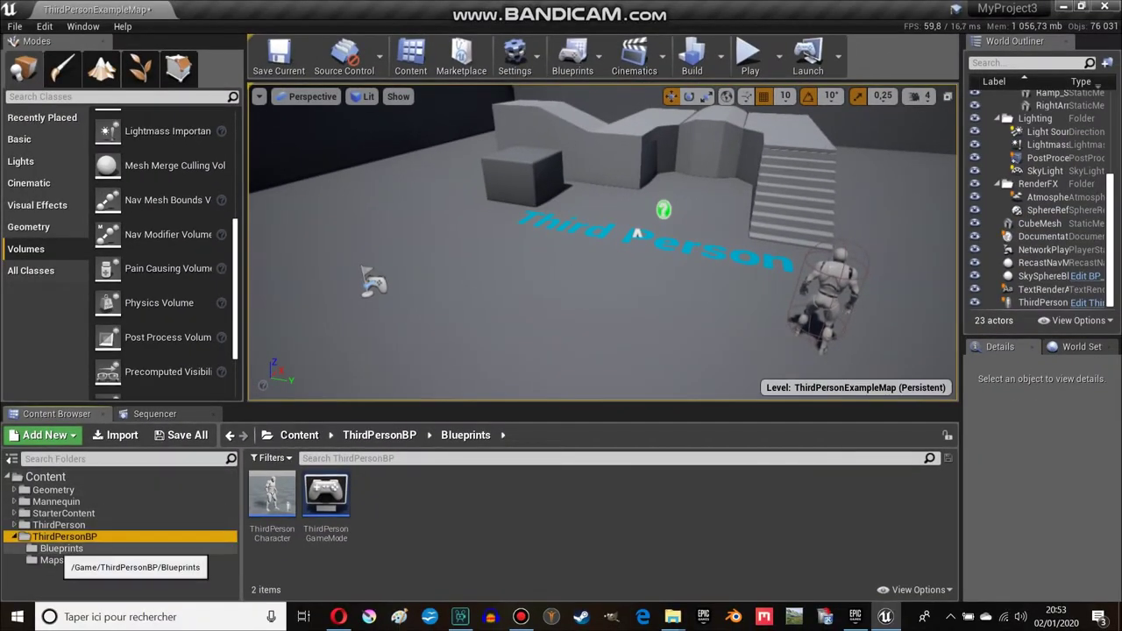
{"action": "left_click", "coordinate": [62, 547]}
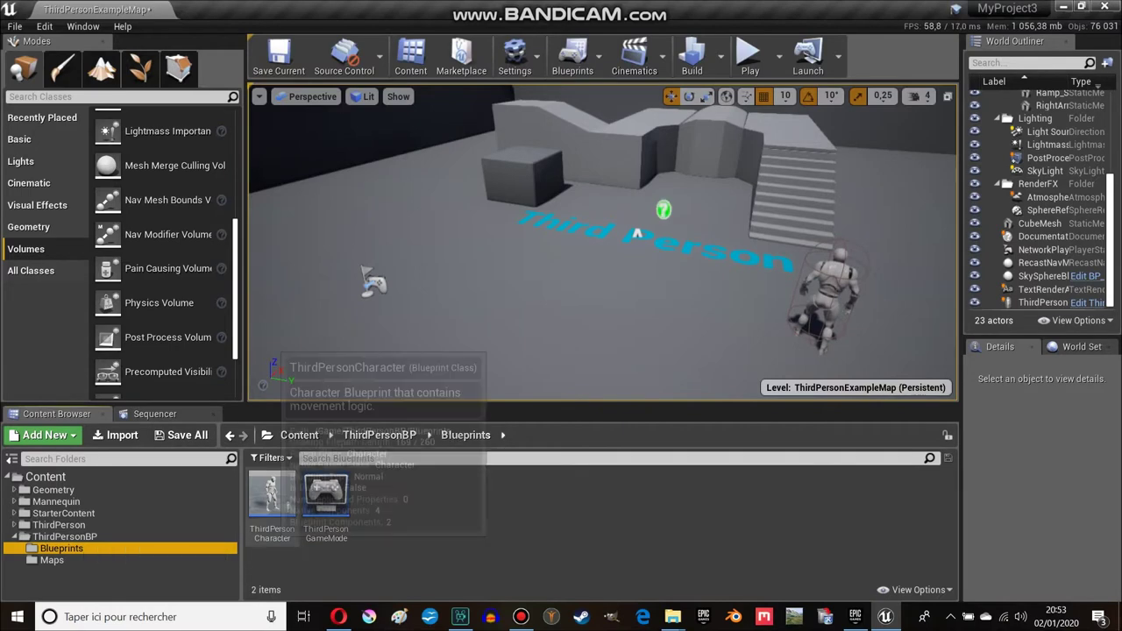
{"action": "left_click", "coordinate": [270, 495]}
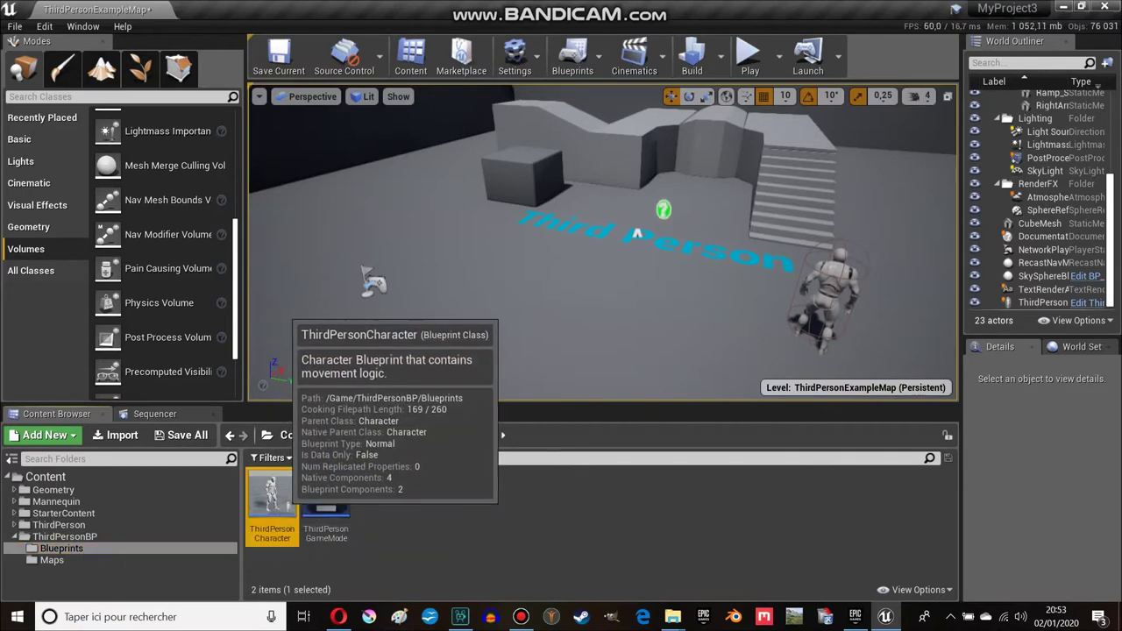
{"action": "right_click", "coordinate": [274, 501]}
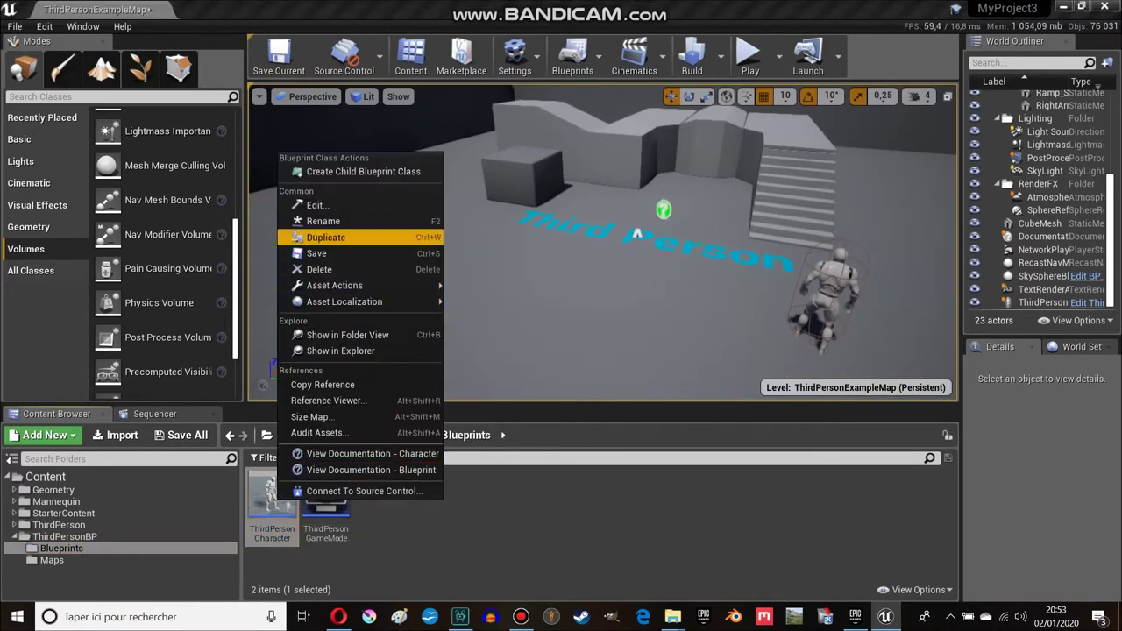
{"action": "left_click", "coordinate": [316, 236]}
{"action": "type", "text": "bob"}
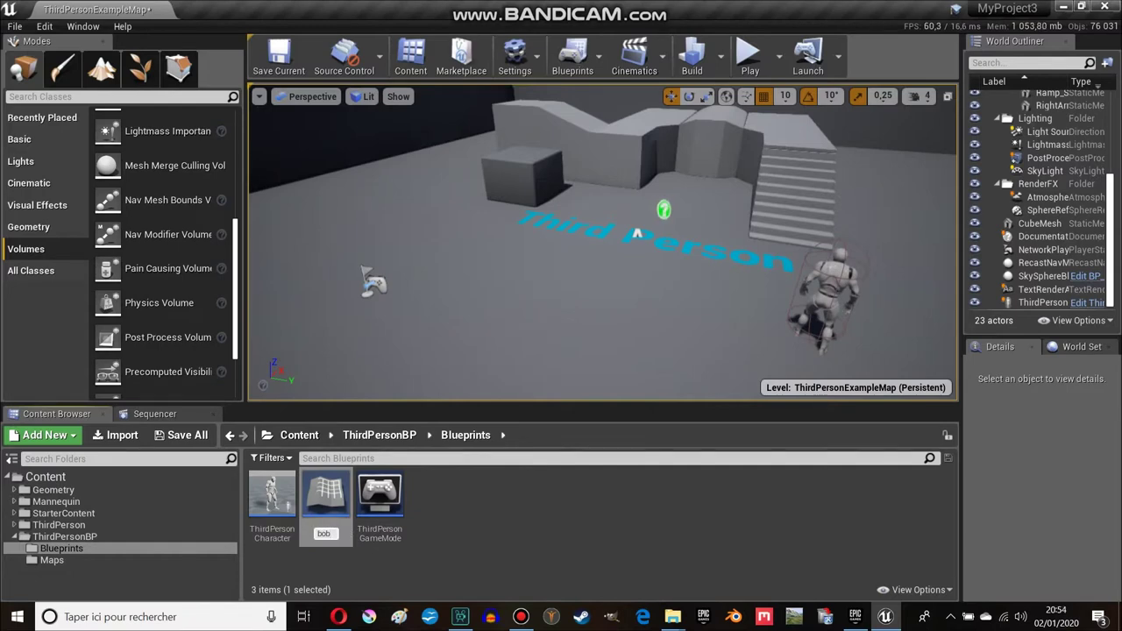
{"action": "key", "text": "Return"}
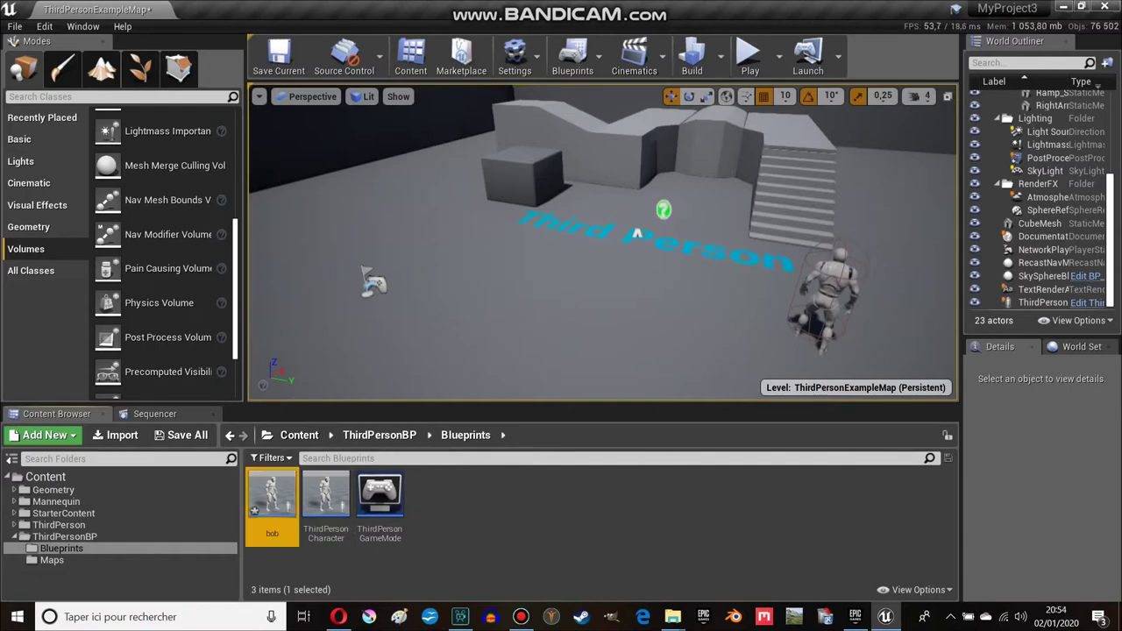
{"action": "double_click", "coordinate": [272, 499]}
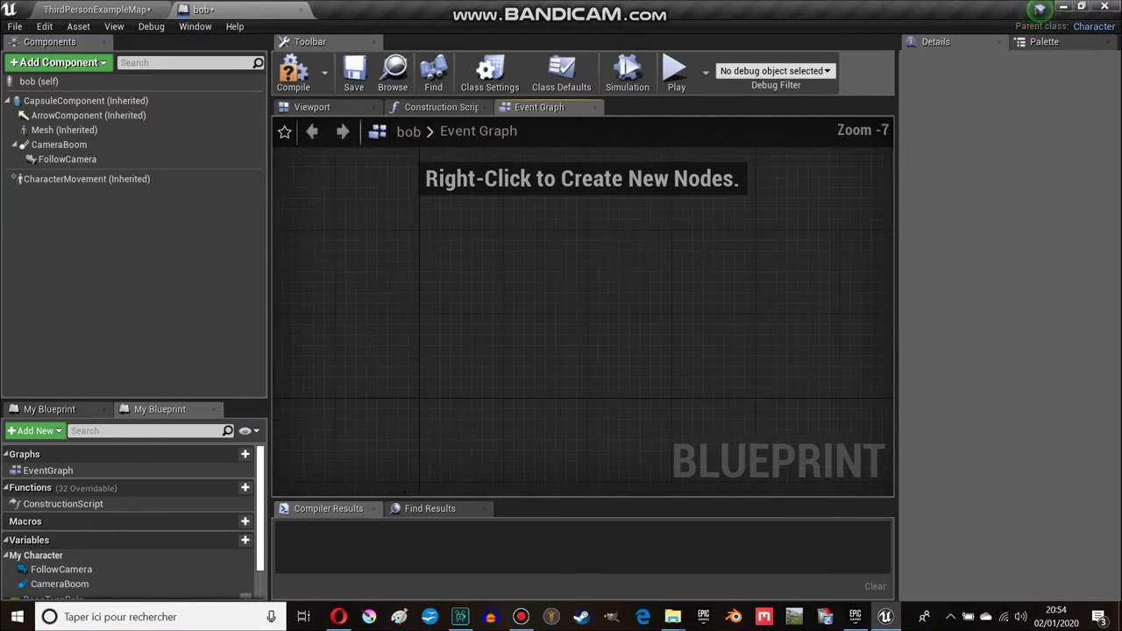
- Delete bob's FollowCamera and CameraBoom components and compile
{"action": "left_click", "coordinate": [314, 107]}
{"action": "left_click", "coordinate": [67, 159]}
{"action": "key", "text": "Delete"}
{"action": "left_click", "coordinate": [59, 144]}
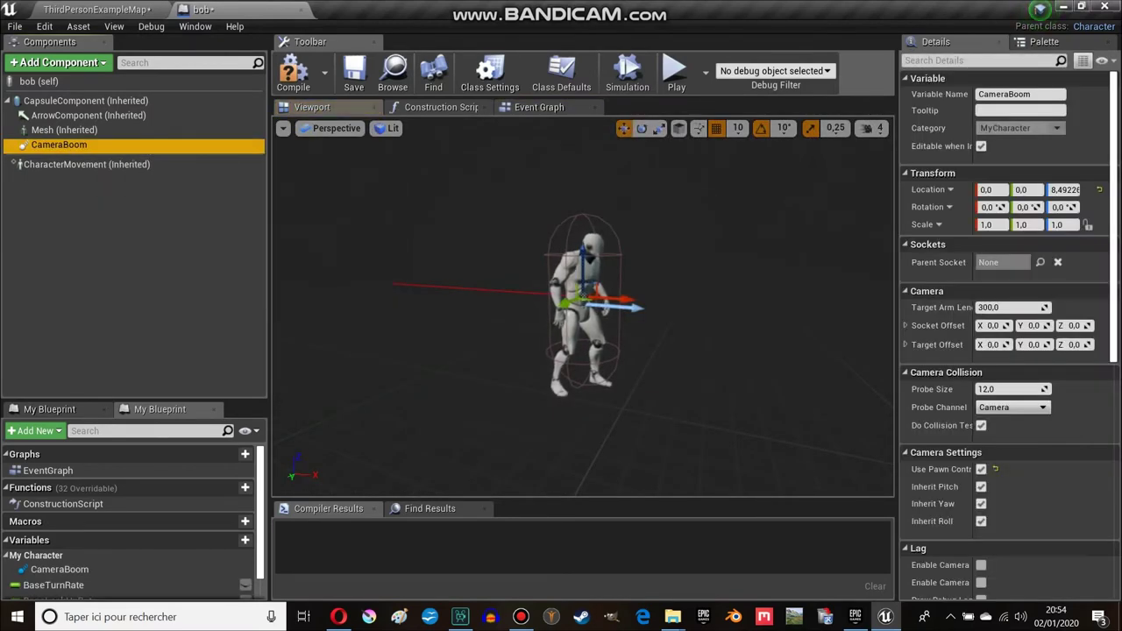
{"action": "key", "text": "Delete"}
{"action": "left_click", "coordinate": [294, 75]}
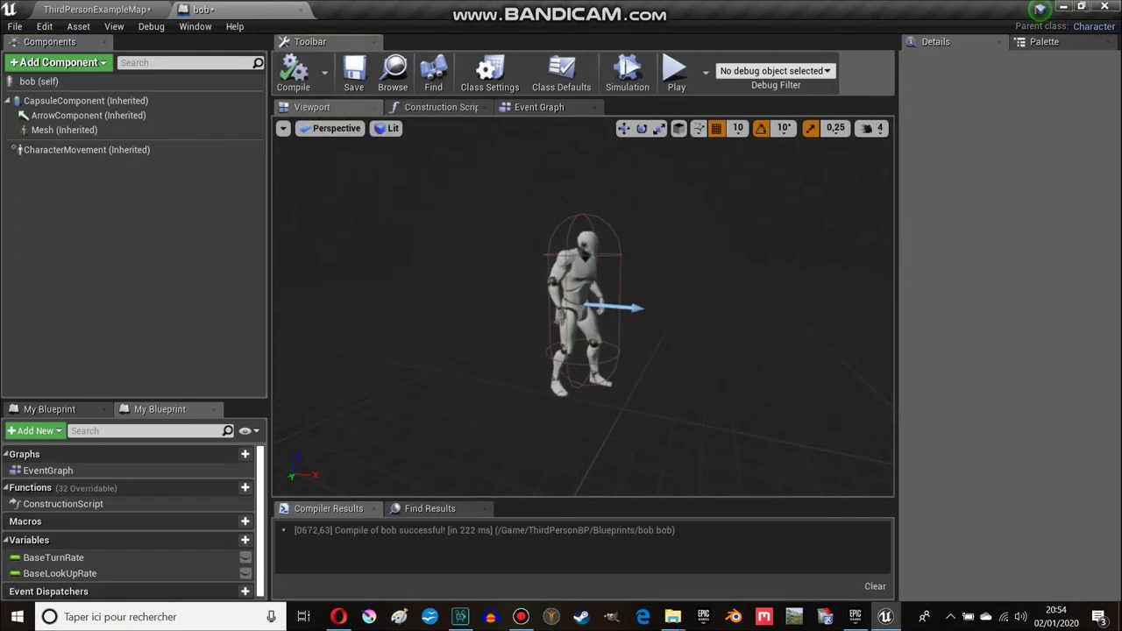
- Set the Mesh's Element 1 material to M_Tech_Hex_Tile
{"action": "left_click", "coordinate": [88, 130]}
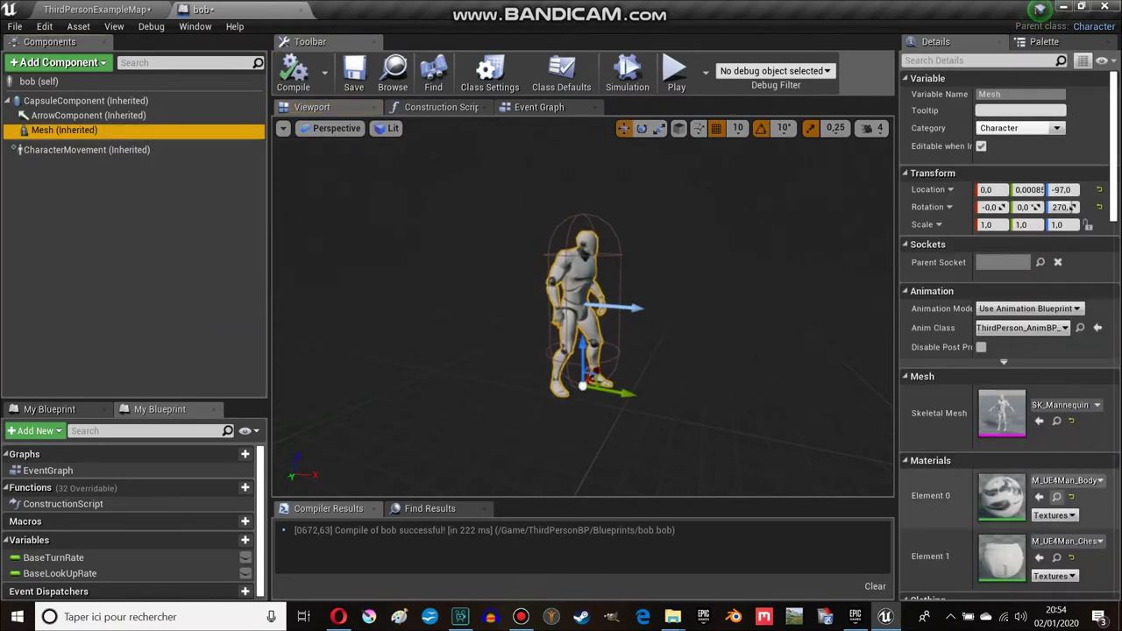
{"action": "left_click", "coordinate": [1065, 481]}
{"action": "left_click", "coordinate": [1065, 541]}
{"action": "left_click", "coordinate": [1065, 541]}
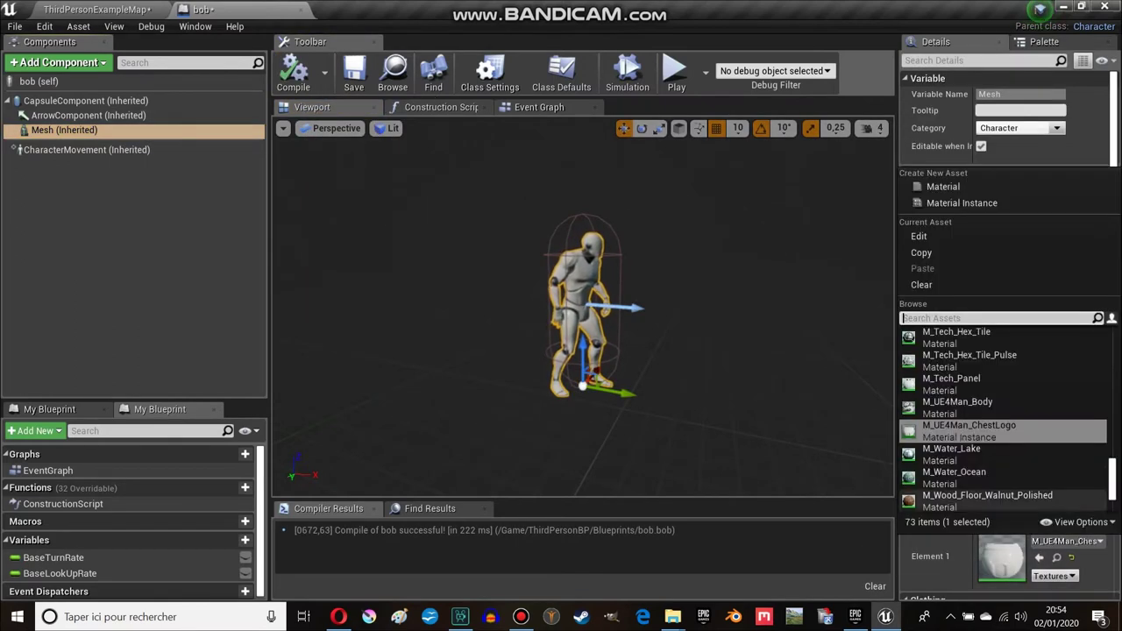
{"action": "left_click", "coordinate": [1081, 521]}
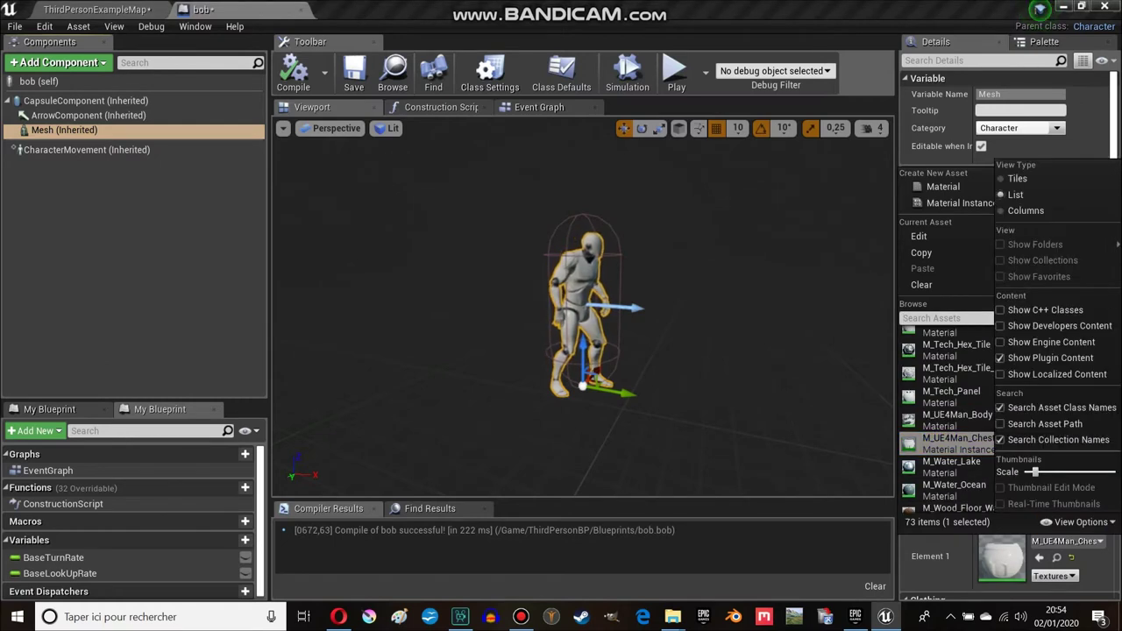
{"action": "left_click_drag", "start_coordinate": [1048, 472], "coordinate": [1063, 471]}
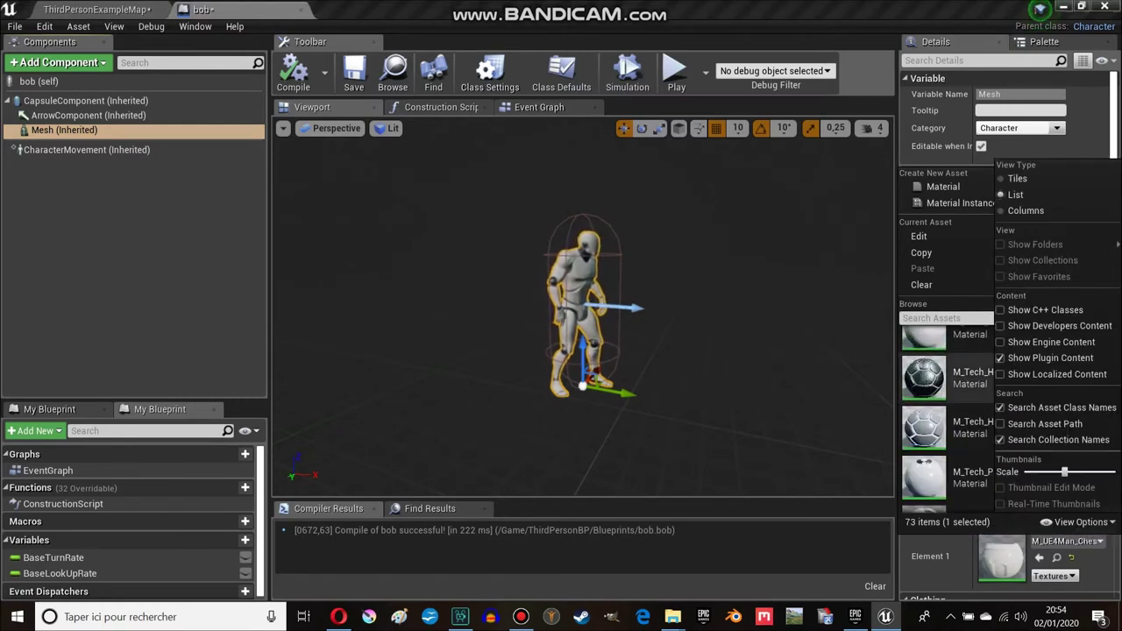
{"action": "left_click", "coordinate": [964, 377]}
{"action": "left_click", "coordinate": [1064, 541]}
{"action": "scroll", "coordinate": [1008, 394], "scroll_direction": "down", "scroll_amount": 5}
{"action": "left_click", "coordinate": [989, 447]}
- Set Element 0's material to M_Tech_Hex_Tile as well and recompile bob
{"action": "left_click", "coordinate": [1065, 480]}
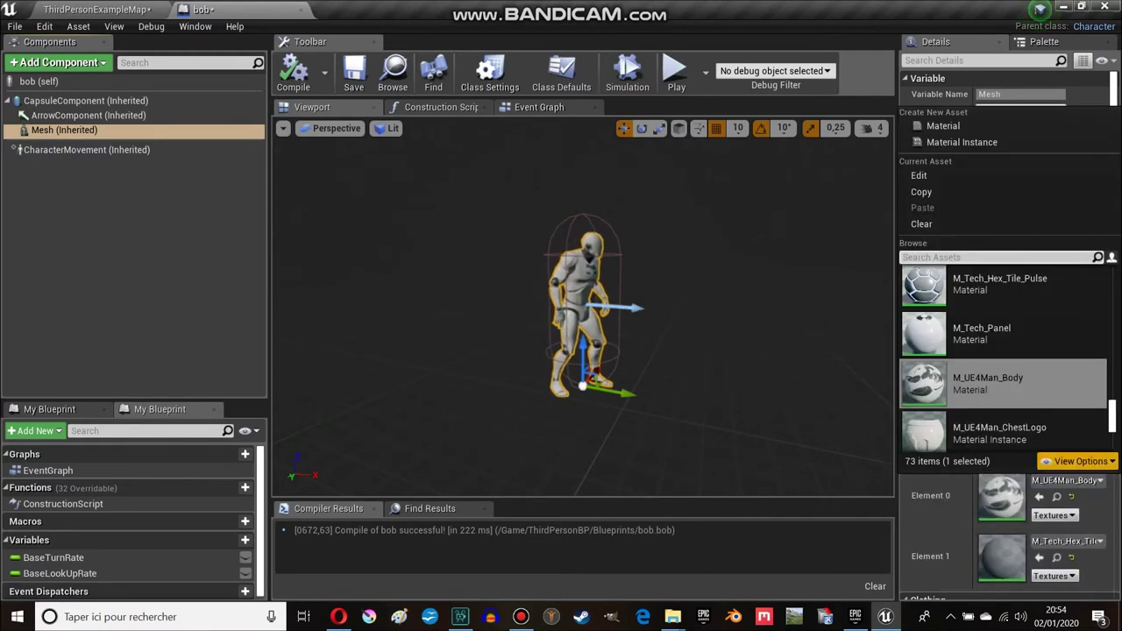
{"action": "left_click", "coordinate": [1008, 285]}
{"action": "key", "text": "F7"}
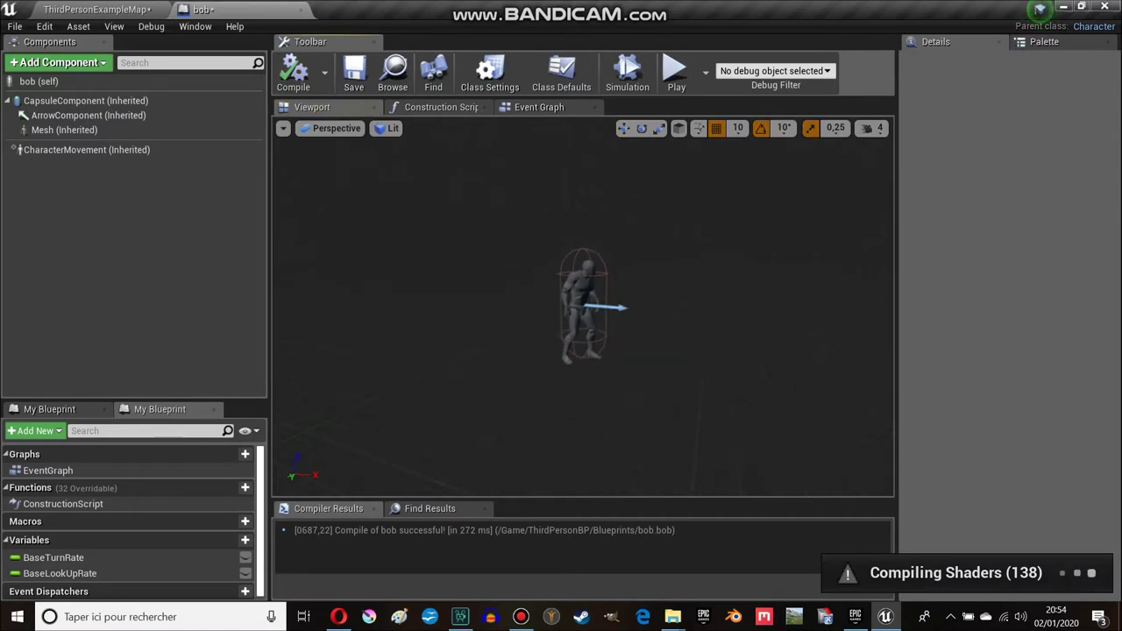
{"action": "left_click", "coordinate": [539, 107]}
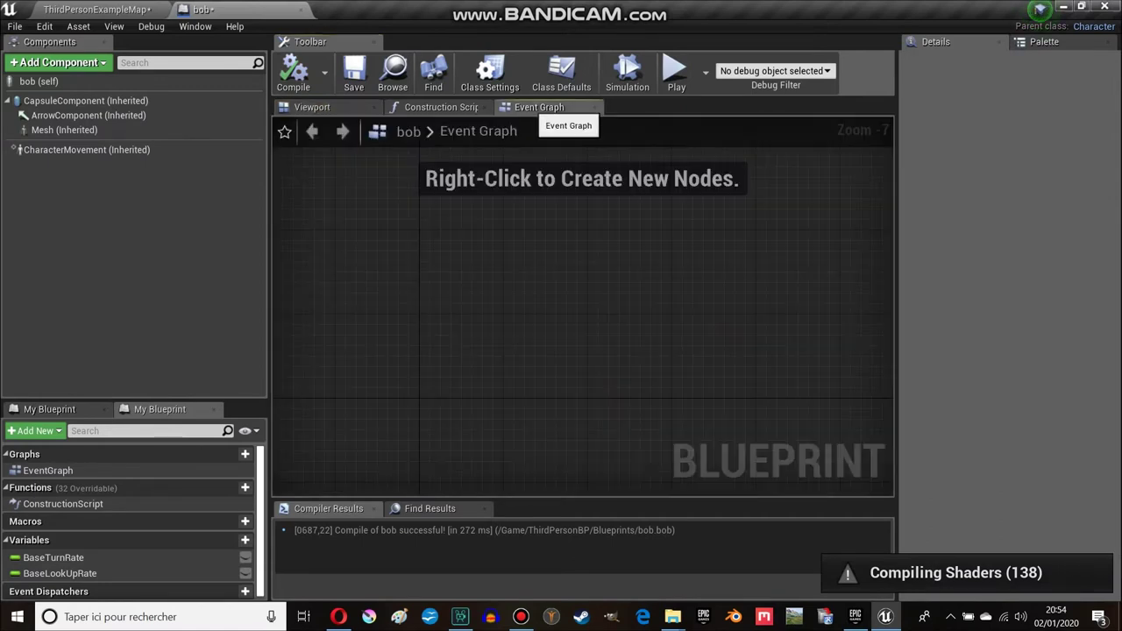
- Remove the Event BeginInputTouch node from bob's Event Graph
{"action": "right_click", "coordinate": [462, 243]}
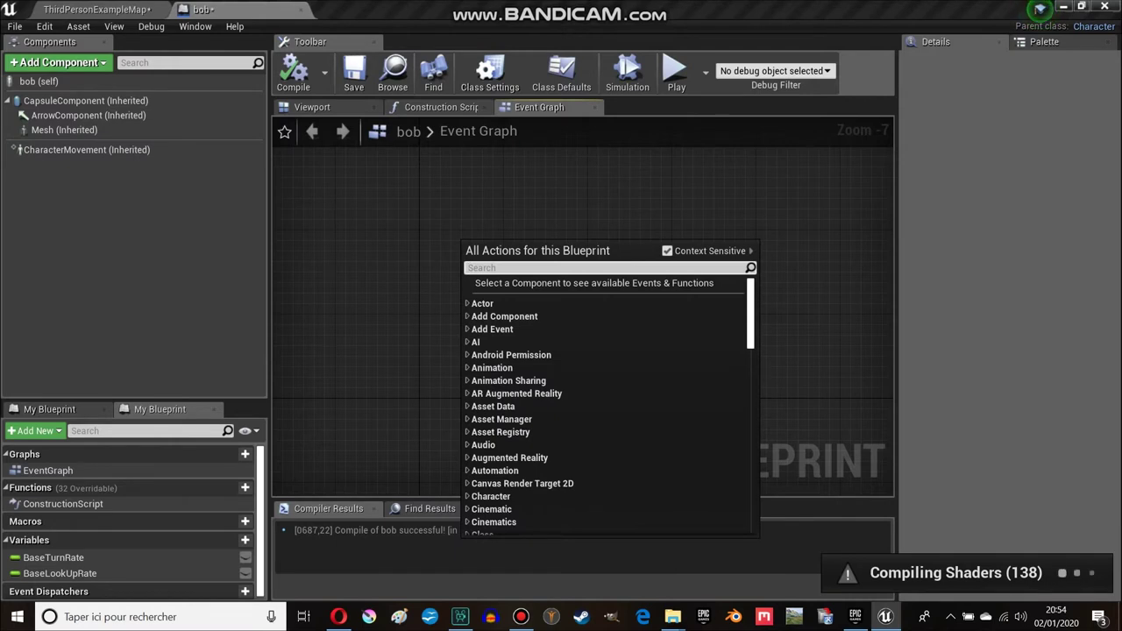
{"action": "type", "text": "evtn"}
{"action": "key", "text": "BackSpace"}
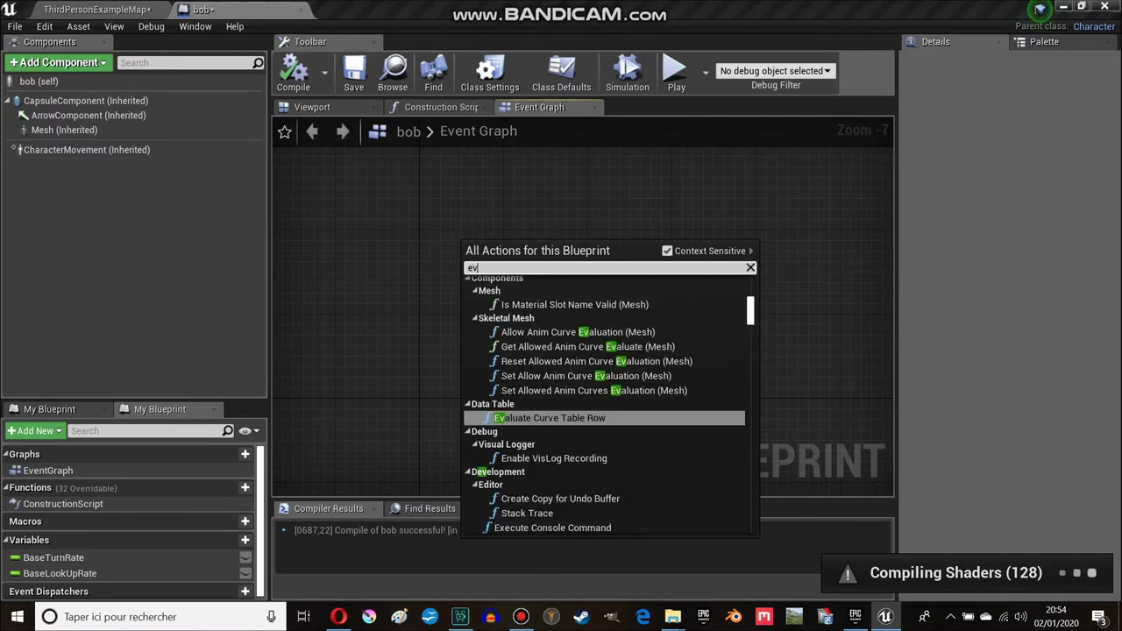
{"action": "type", "text": "entbe"}
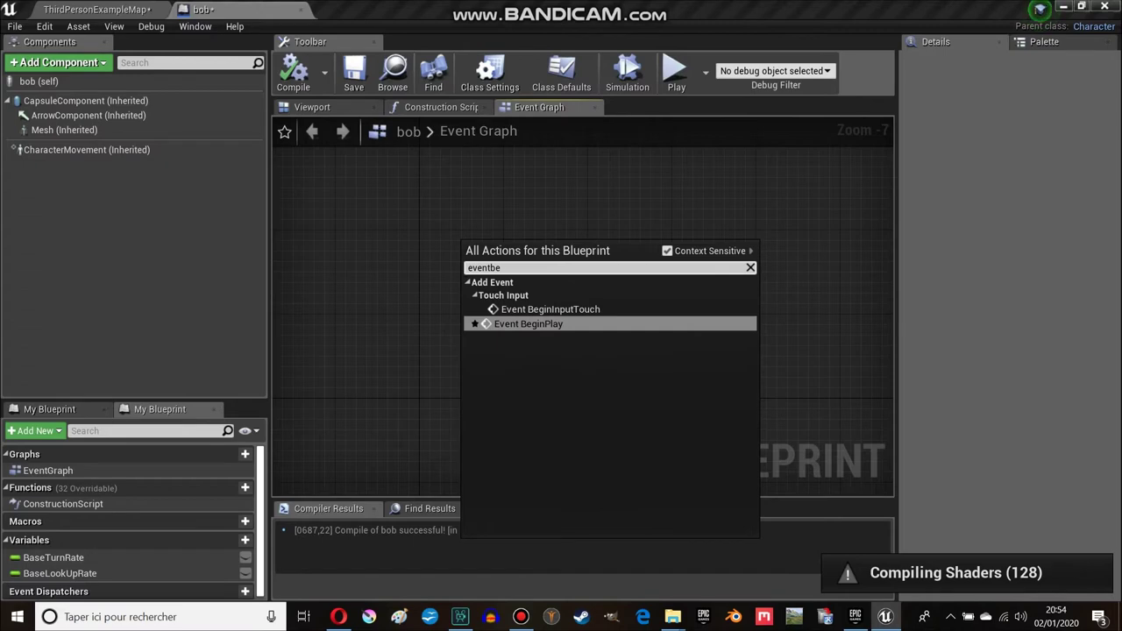
{"action": "key", "text": "Up"}
{"action": "key", "text": "Return"}
{"action": "scroll", "coordinate": [490, 254], "scroll_direction": "up", "scroll_amount": 5}
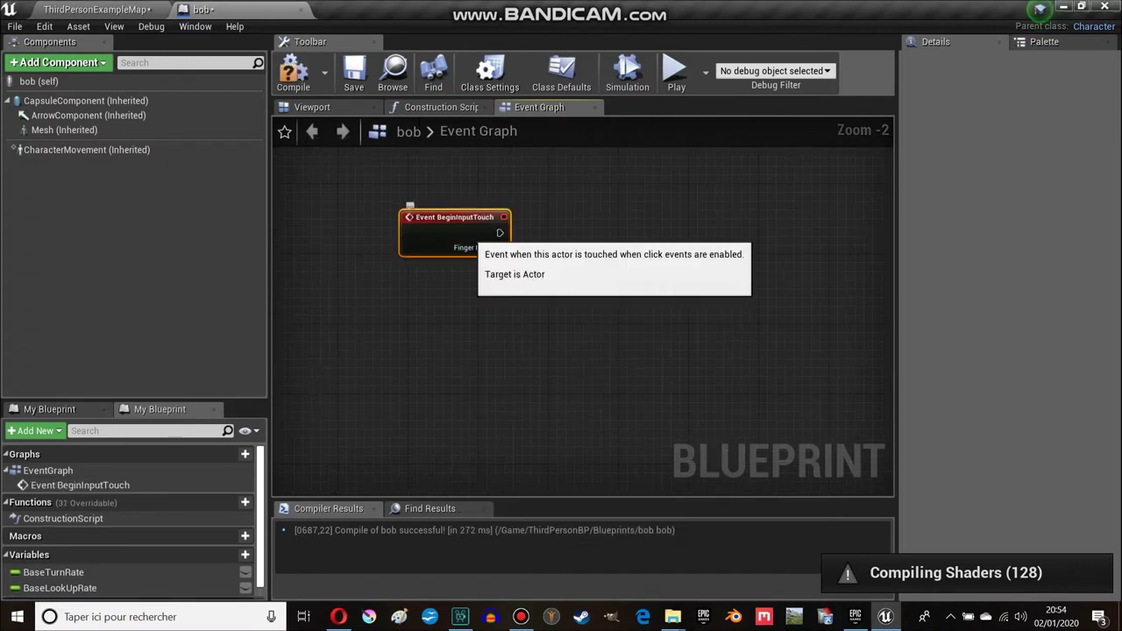
{"action": "key", "text": "Delete"}
- Add Event BeginPlay and wire its exec pin to a new Simple Move to Actor node
{"action": "right_click", "coordinate": [444, 249]}
{"action": "type", "text": "event"}
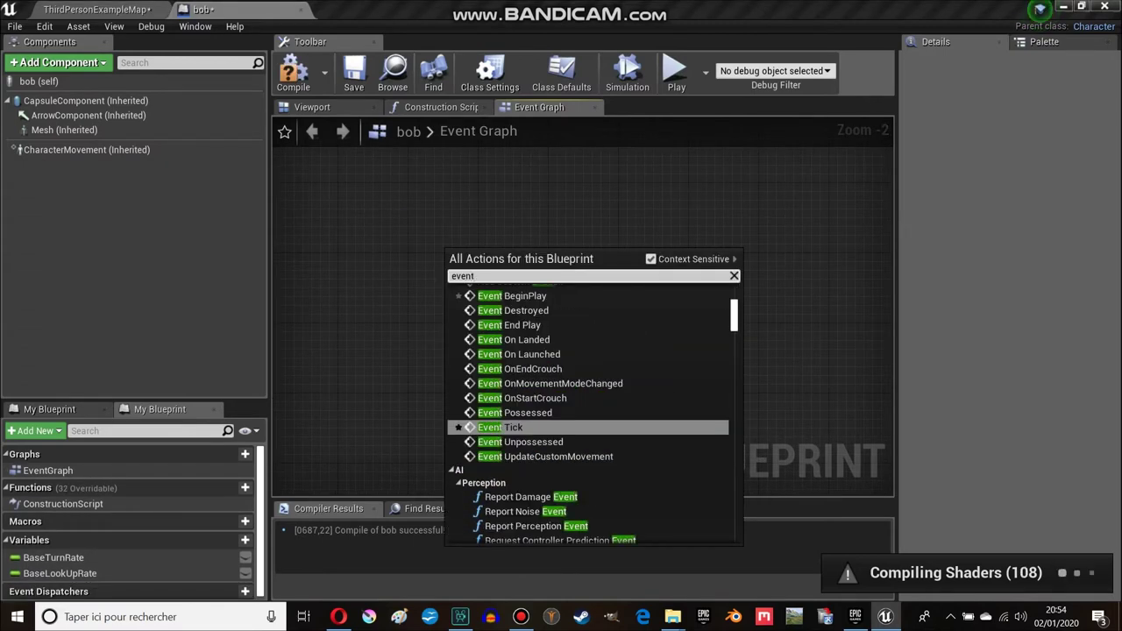
{"action": "type", "text": "be"}
{"action": "key", "text": "Return"}
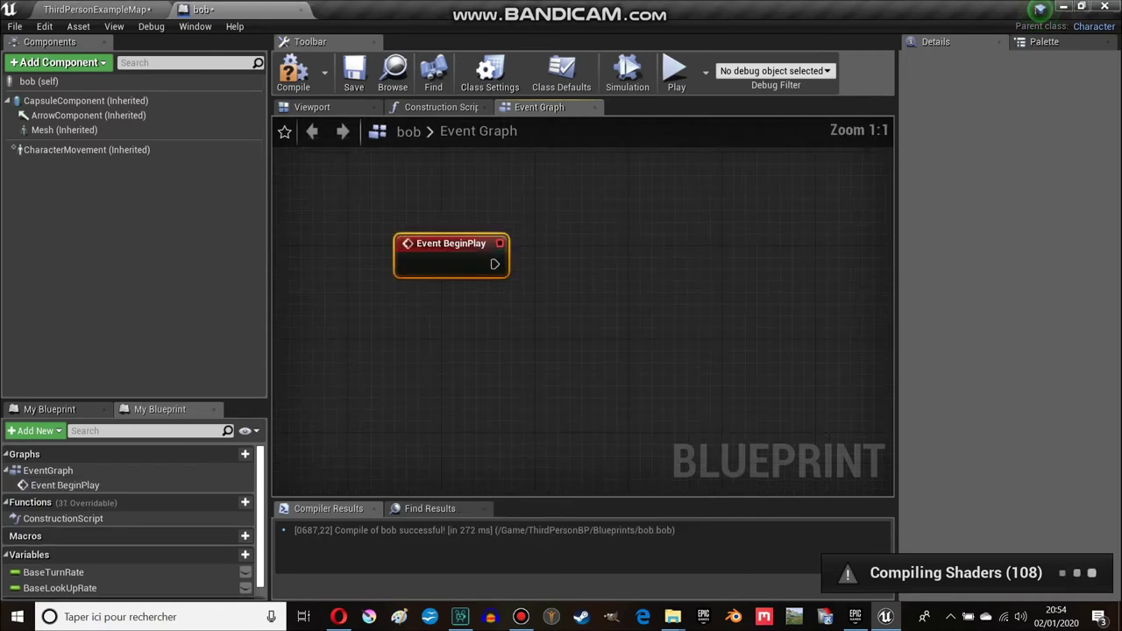
{"action": "left_click_drag", "start_coordinate": [495, 264], "coordinate": [704, 226]}
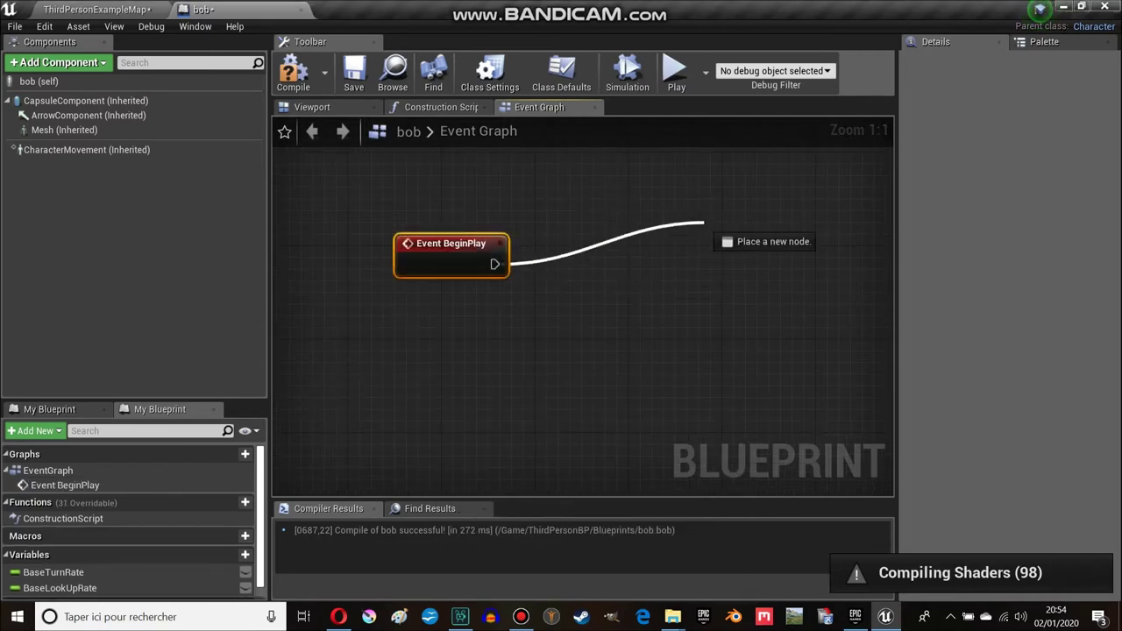
{"action": "type", "text": "moveto"}
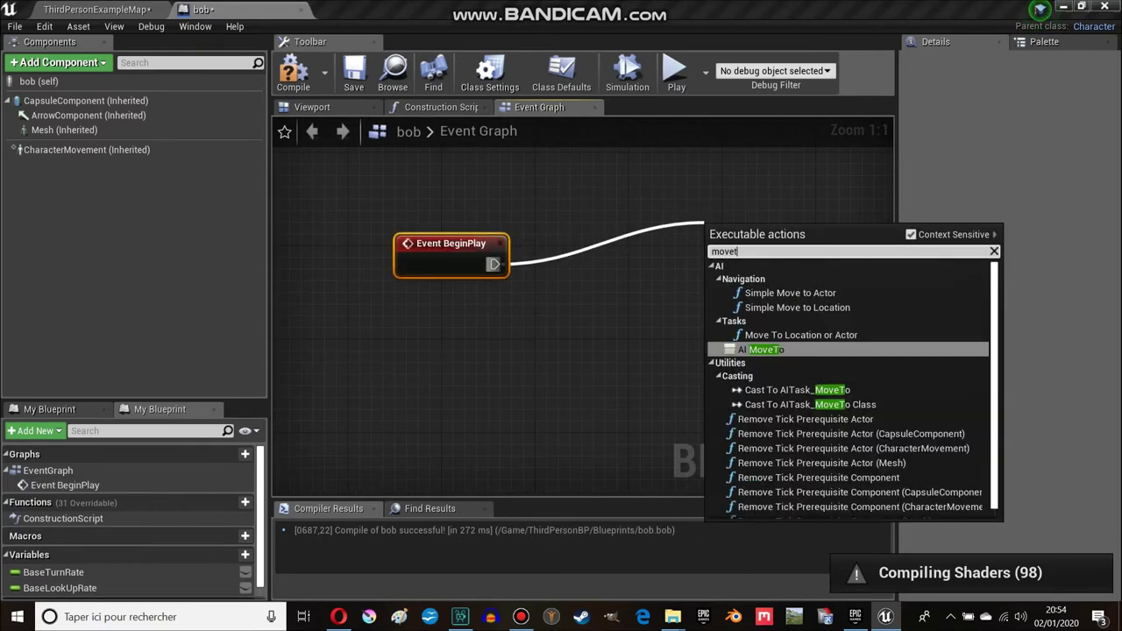
{"action": "left_click", "coordinate": [789, 292]}
{"action": "right_click_drag", "start_coordinate": [642, 264], "coordinate": [516, 188]}
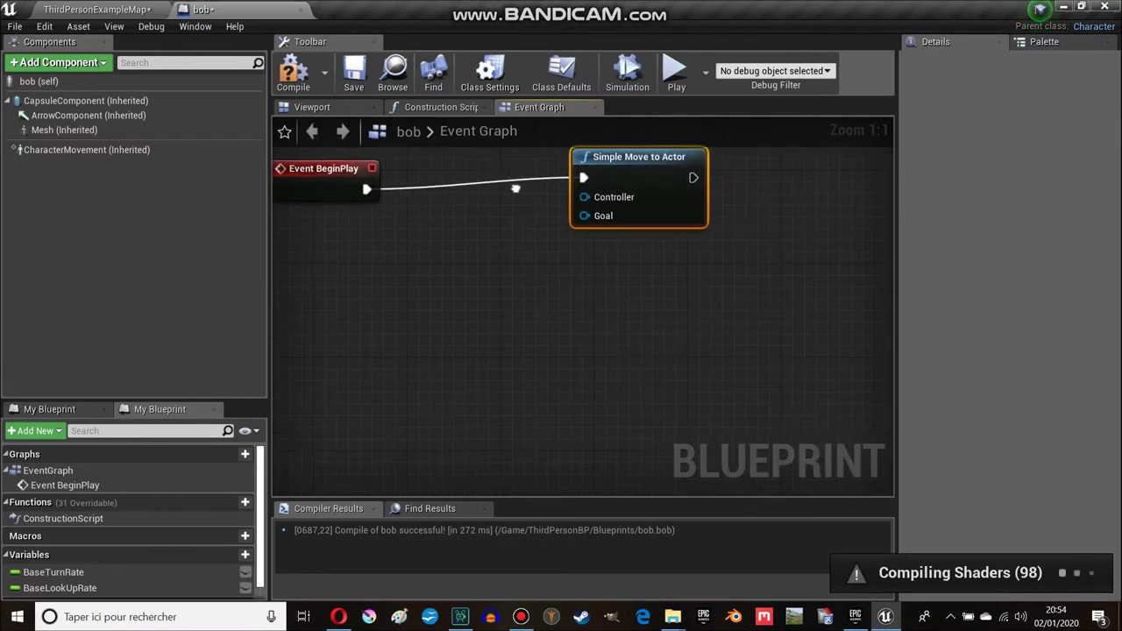
- Feed Simple Move to Actor's Controller input from a new Get AIController node, then view Class Defaults
{"action": "left_click_drag", "start_coordinate": [613, 159], "coordinate": [672, 171]}
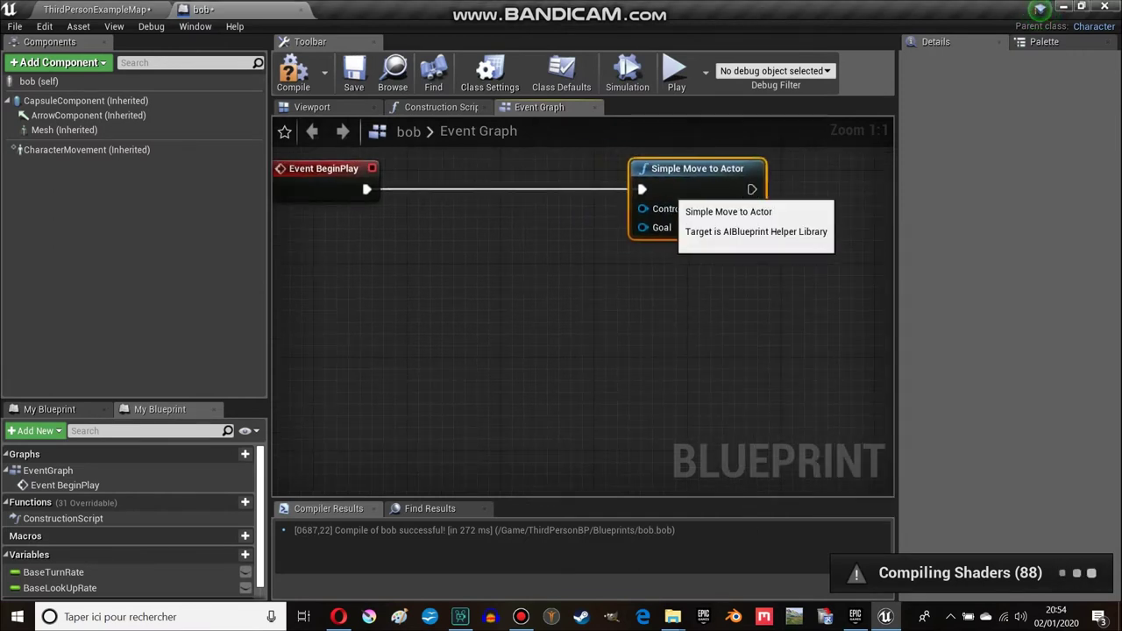
{"action": "mouse_move", "coordinate": [644, 209]}
{"action": "left_mouse_down"}
{"action": "mouse_move", "coordinate": [373, 338]}
{"action": "mouse_move", "coordinate": [472, 358]}
{"action": "left_mouse_up"}
{"action": "type", "text": "g"}
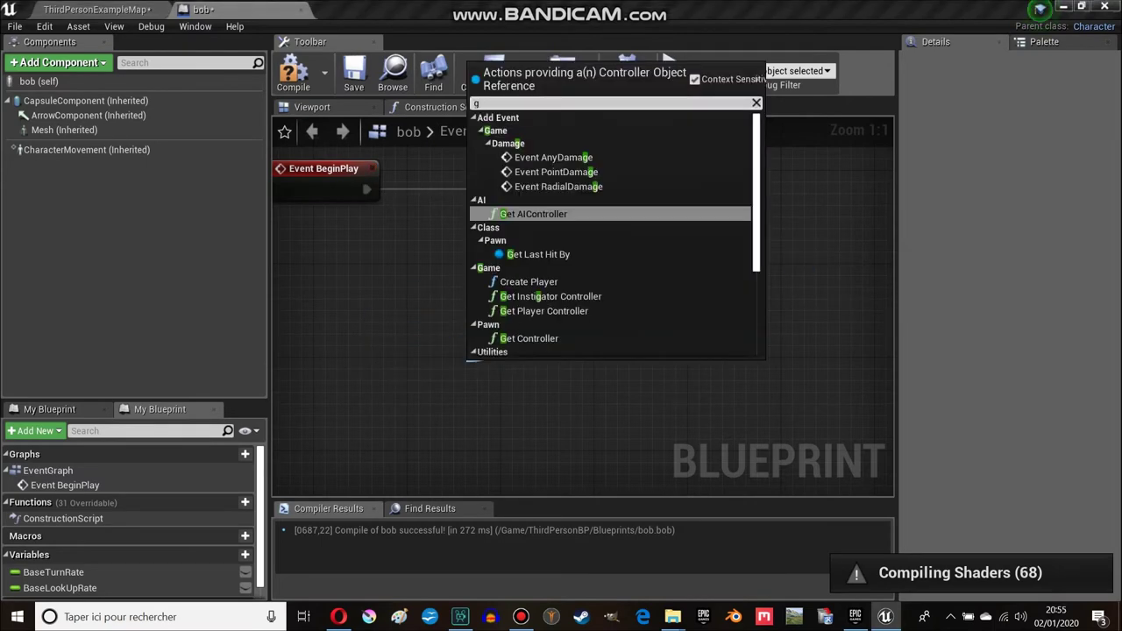
{"action": "type", "text": "etai"}
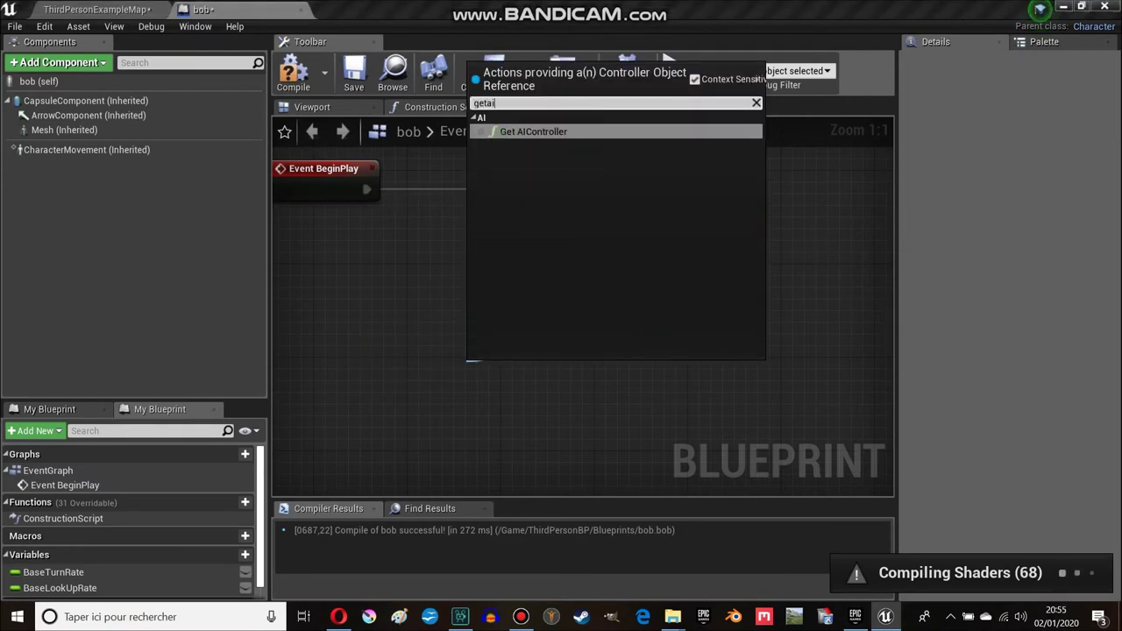
{"action": "key", "text": "Return"}
{"action": "right_click_drag", "start_coordinate": [473, 359], "coordinate": [543, 297]}
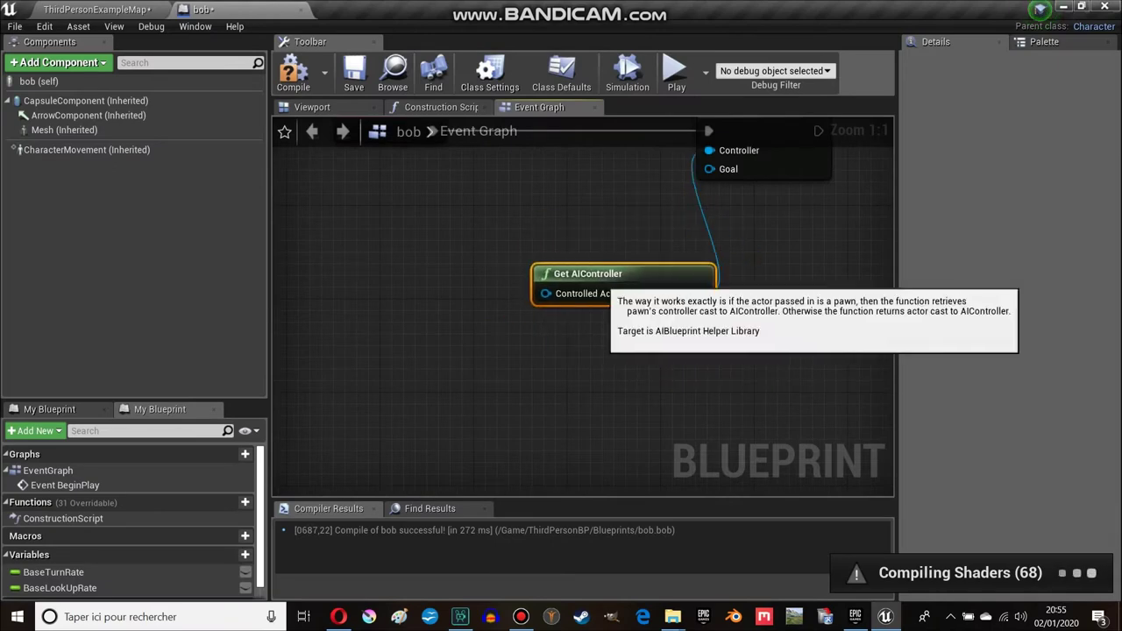
{"action": "right_click_drag", "start_coordinate": [605, 281], "coordinate": [643, 299]}
{"action": "mouse_move", "coordinate": [585, 312]}
{"action": "left_mouse_down"}
{"action": "mouse_move", "coordinate": [587, 333]}
{"action": "mouse_move", "coordinate": [438, 301]}
{"action": "mouse_move", "coordinate": [432, 286]}
{"action": "left_mouse_up"}
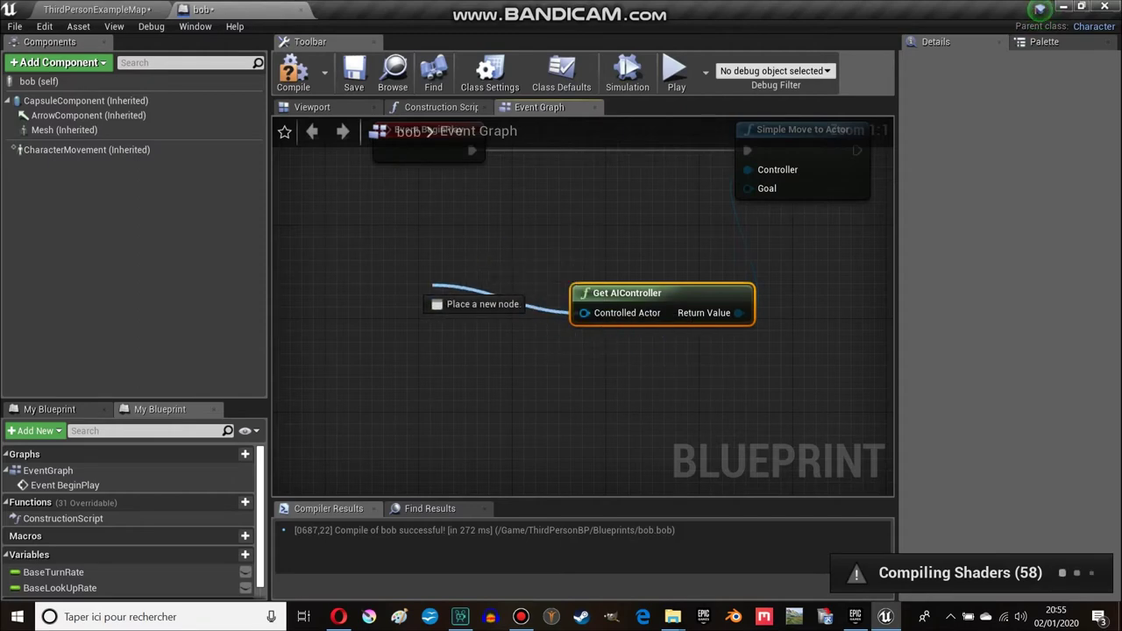
{"action": "left_click_drag", "start_coordinate": [432, 286], "coordinate": [430, 285]}
{"action": "left_click", "coordinate": [561, 75]}
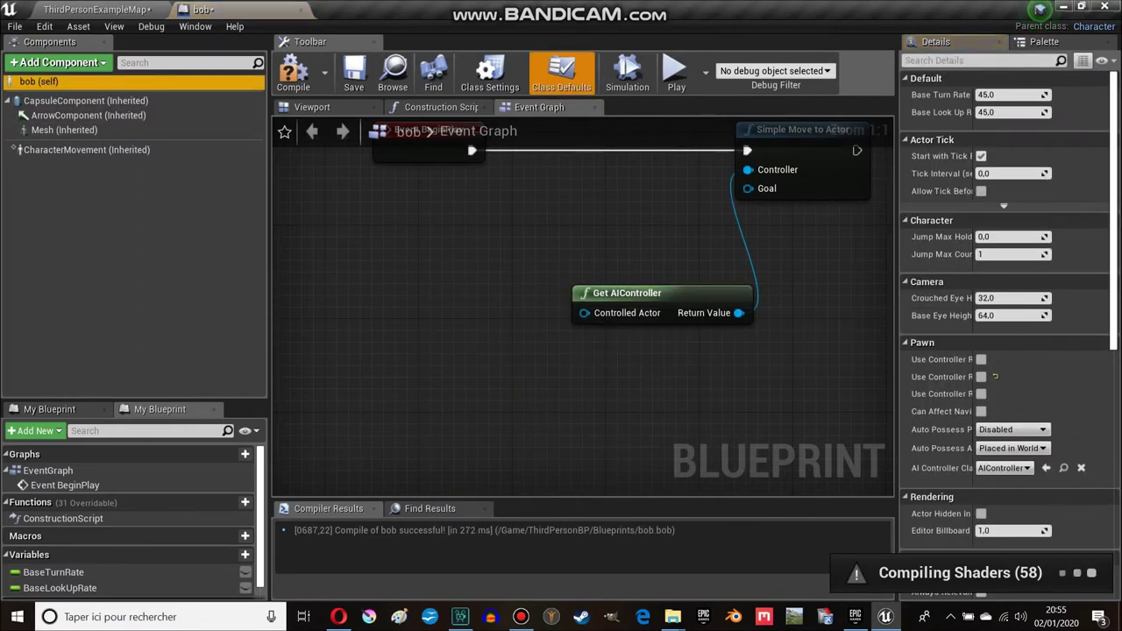
- Plug a Self reference into Get AIController's Controlled Actor input and tidy the nodes
{"action": "left_click_drag", "start_coordinate": [584, 313], "coordinate": [354, 357]}
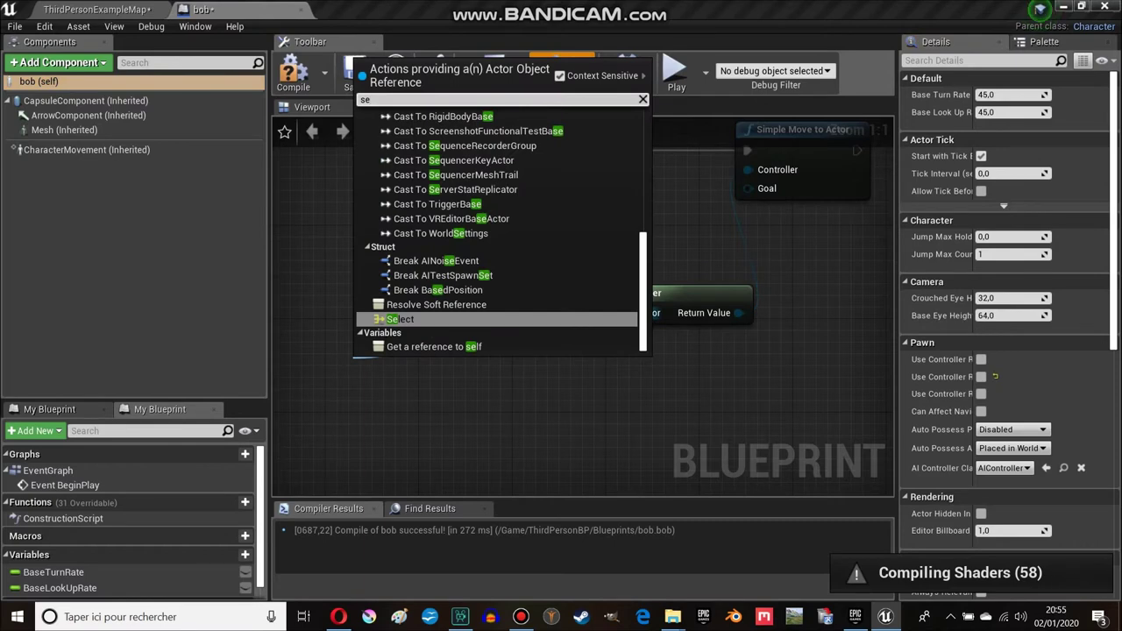
{"action": "type", "text": "self"}
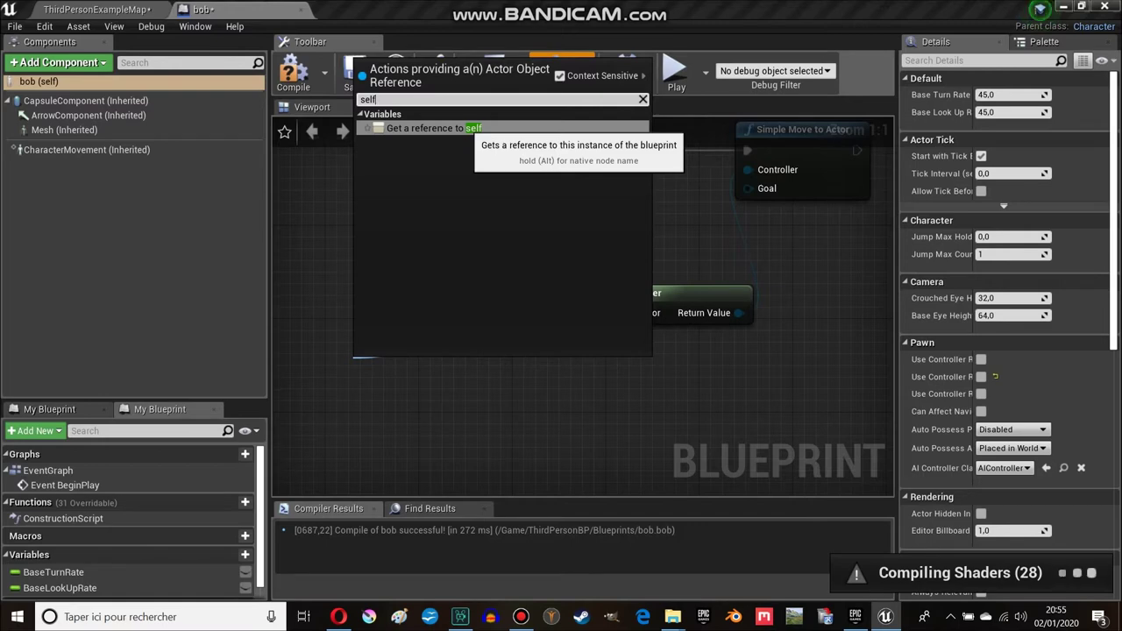
{"action": "left_click", "coordinate": [430, 128]}
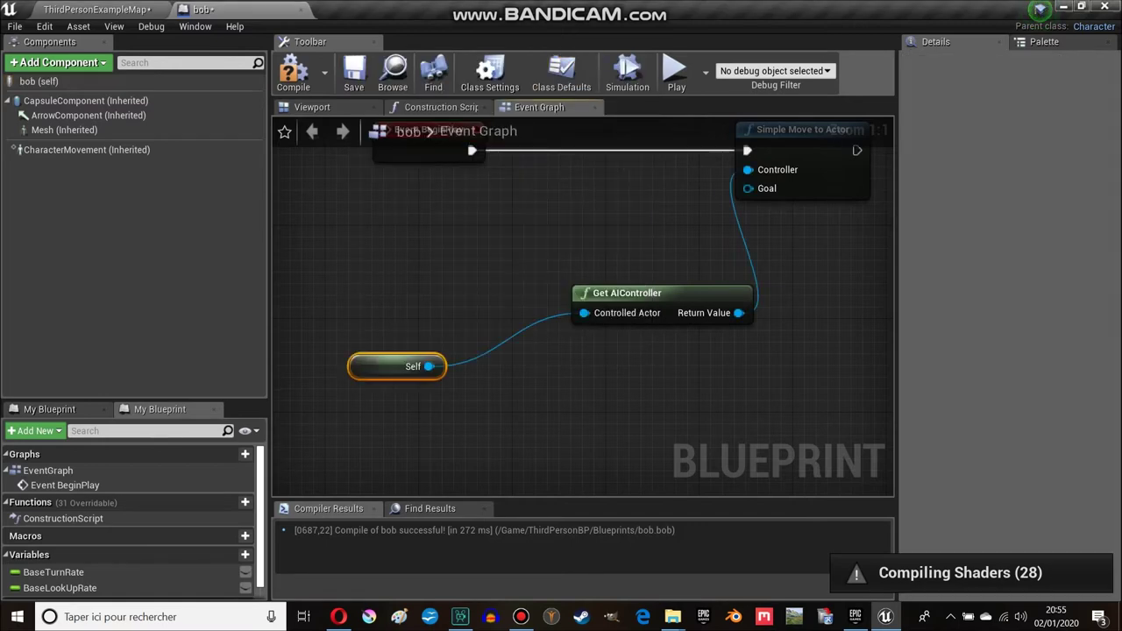
{"action": "left_click_drag", "start_coordinate": [626, 292], "coordinate": [592, 269]}
{"action": "right_click_drag", "start_coordinate": [592, 270], "coordinate": [567, 327]}
{"action": "left_click_drag", "start_coordinate": [568, 327], "coordinate": [580, 351]}
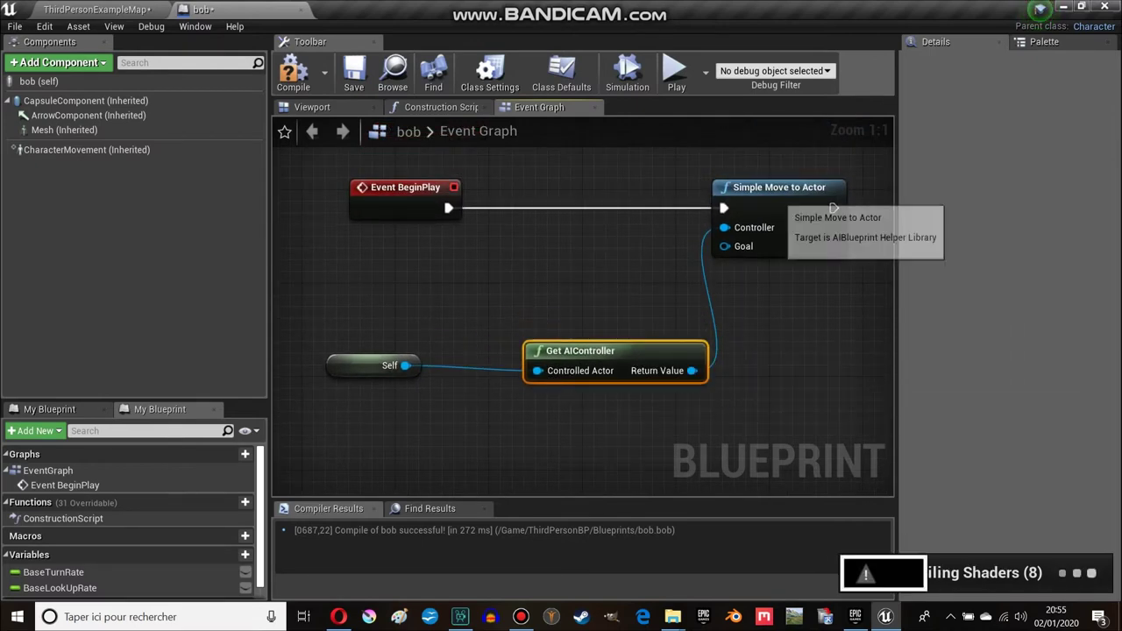
{"action": "left_click_drag", "start_coordinate": [778, 203], "coordinate": [813, 203]}
{"action": "right_click_drag", "start_coordinate": [814, 204], "coordinate": [719, 206]}
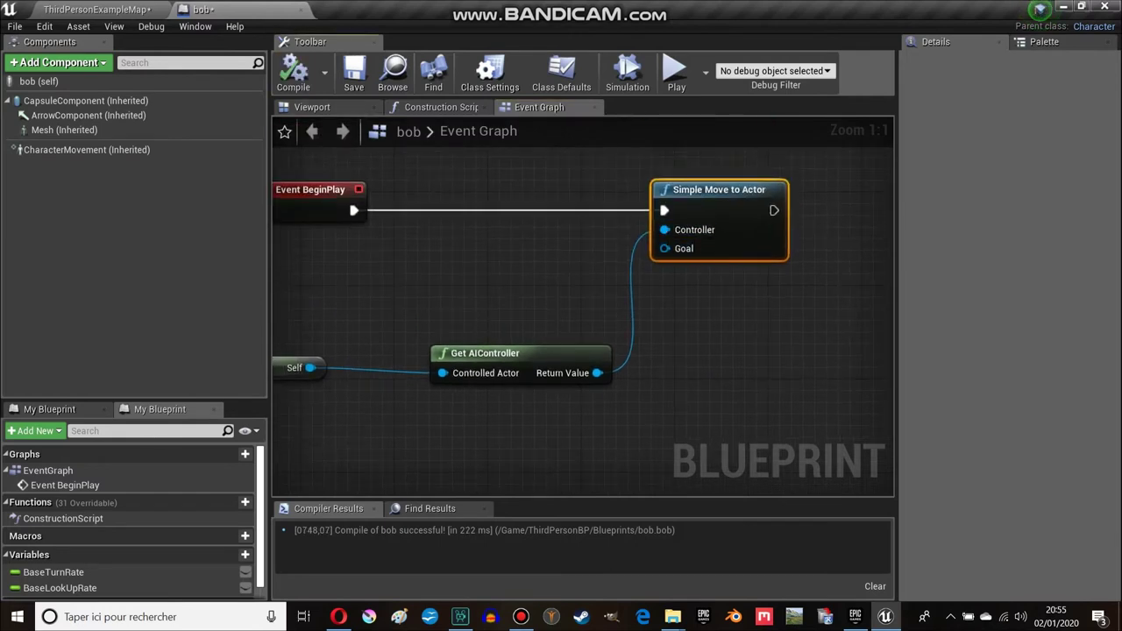
- Connect a Get Player Pawn node to the Goal input and compile bob
{"action": "mouse_move", "coordinate": [664, 248]}
{"action": "left_mouse_down"}
{"action": "mouse_move", "coordinate": [852, 373]}
{"action": "mouse_move", "coordinate": [621, 331]}
{"action": "left_mouse_up"}
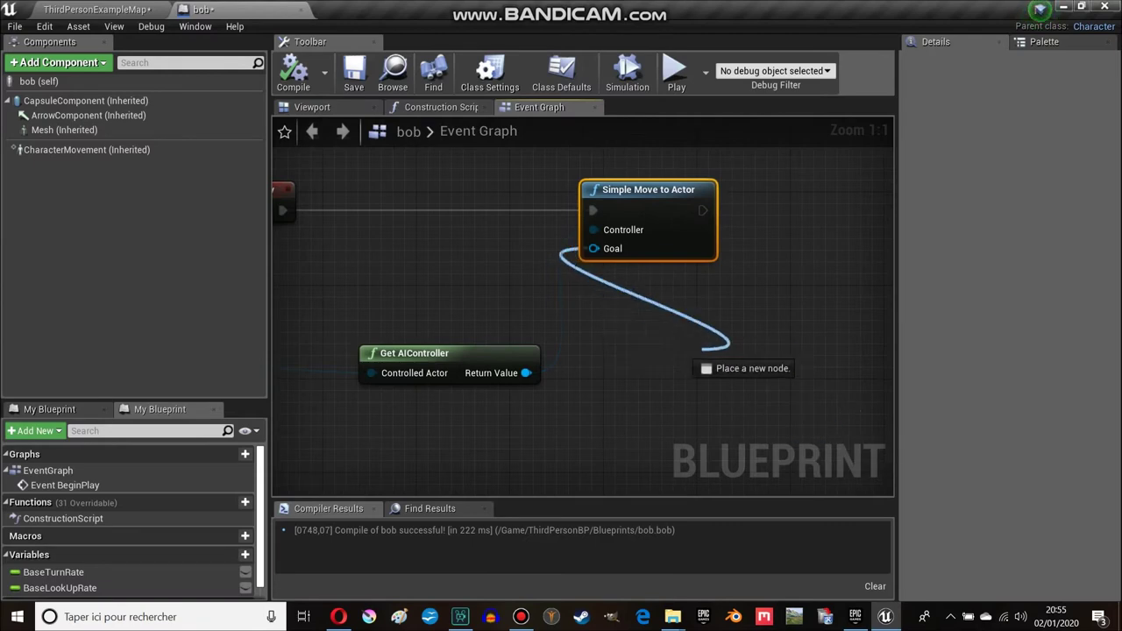
{"action": "left_click_drag", "start_coordinate": [624, 330], "coordinate": [598, 377]}
{"action": "key", "text": "Escape"}
{"action": "right_click_drag", "start_coordinate": [274, 197], "coordinate": [355, 158]}
{"action": "left_click_drag", "start_coordinate": [672, 208], "coordinate": [699, 394]}
{"action": "type", "text": "get"}
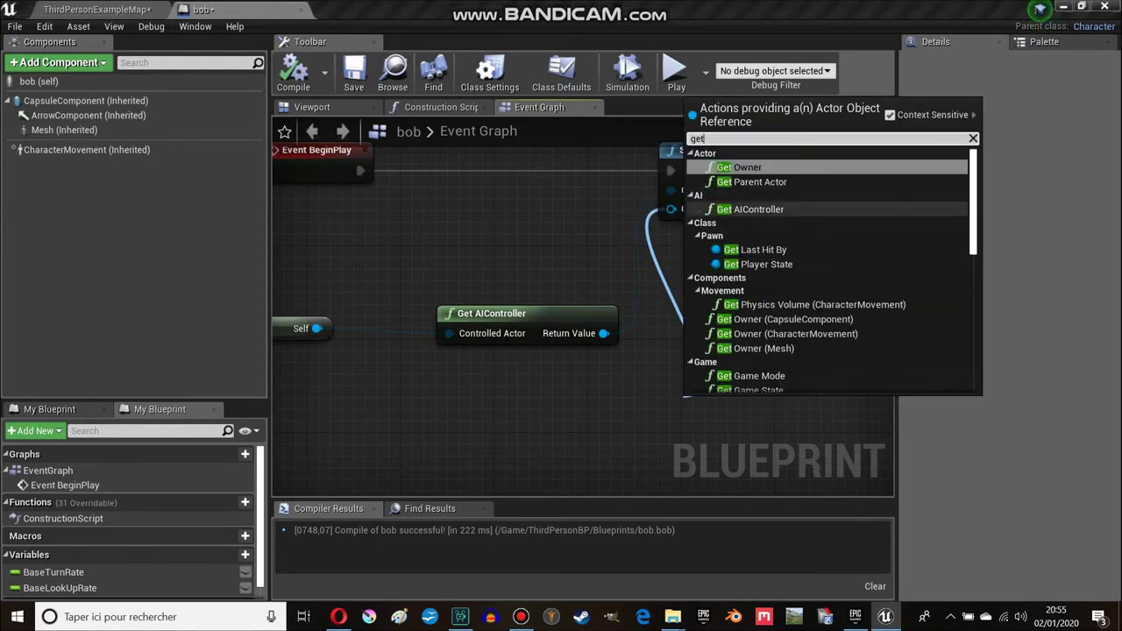
{"action": "type", "text": "pla"}
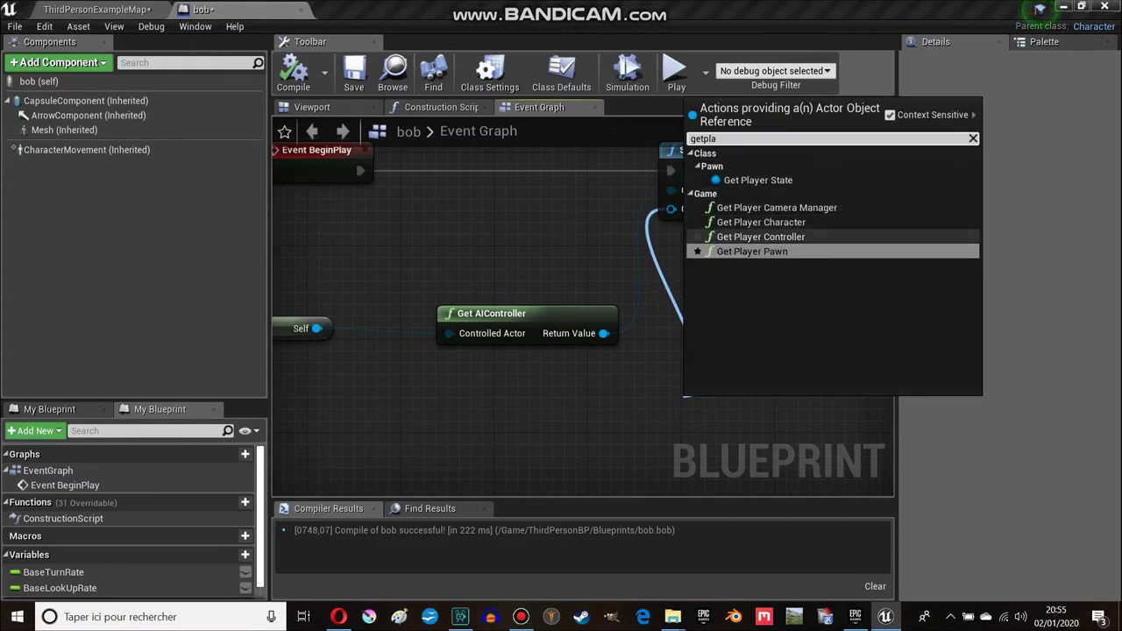
{"action": "left_click", "coordinate": [752, 251]}
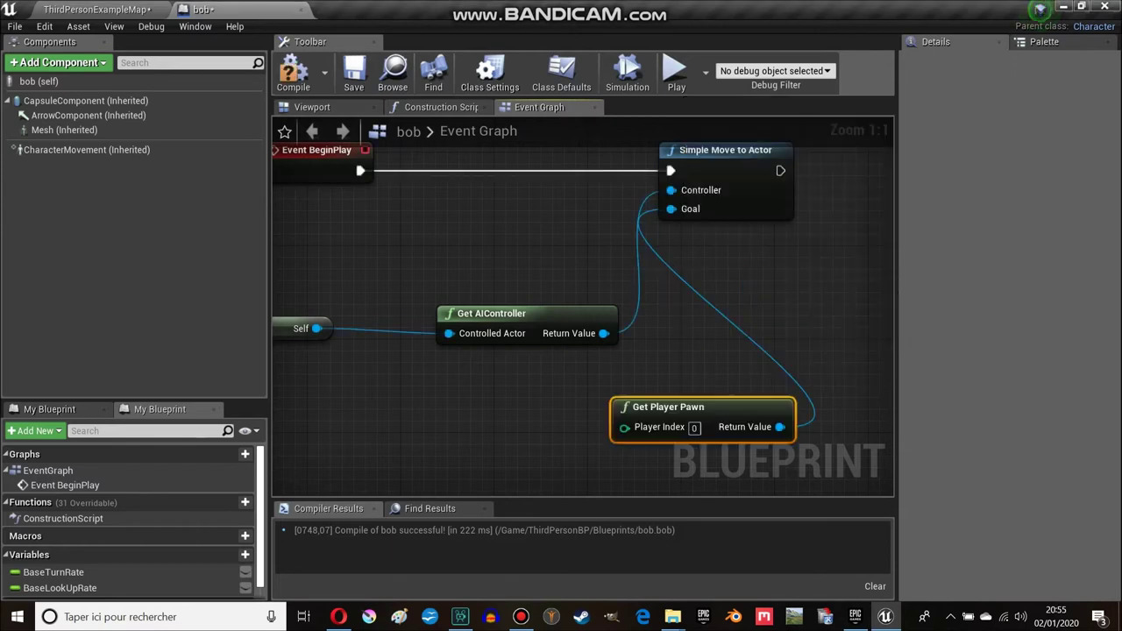
{"action": "left_click_drag", "start_coordinate": [666, 434], "coordinate": [607, 434]}
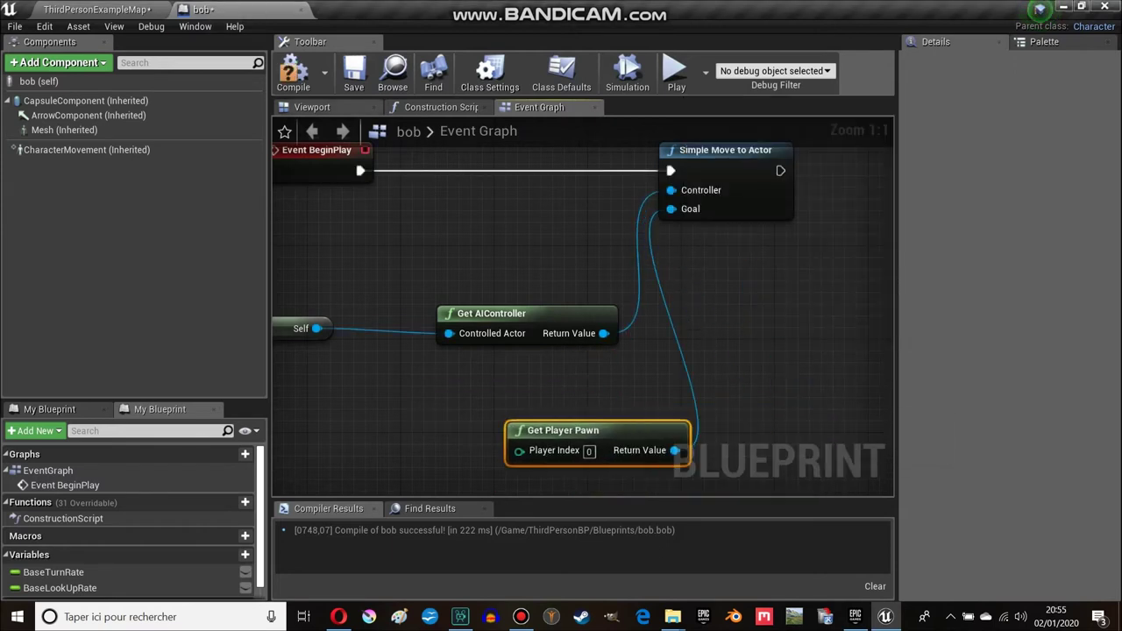
{"action": "left_click", "coordinate": [294, 70]}
{"action": "left_click_drag", "start_coordinate": [665, 158], "coordinate": [747, 158]}
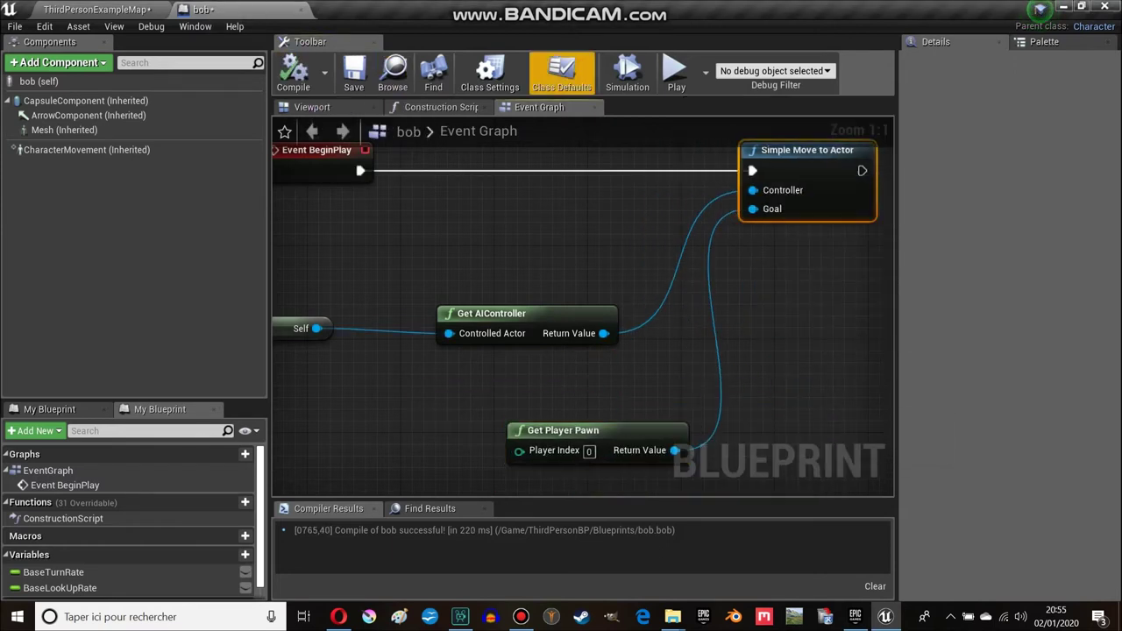
{"action": "left_click", "coordinate": [97, 9]}
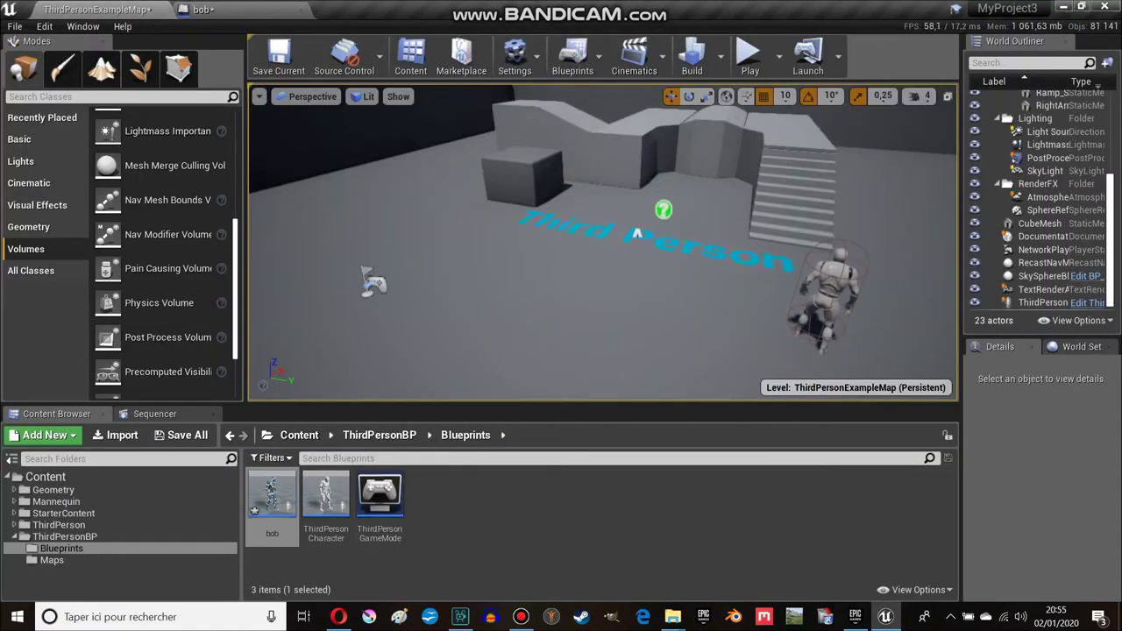
- Drag the bob blueprint into the ThirdPersonExampleMap viewport and frame it with F
{"action": "mouse_move", "coordinate": [272, 504]}
{"action": "left_mouse_down"}
{"action": "mouse_move", "coordinate": [344, 460]}
{"action": "mouse_move", "coordinate": [385, 289]}
{"action": "left_mouse_up"}
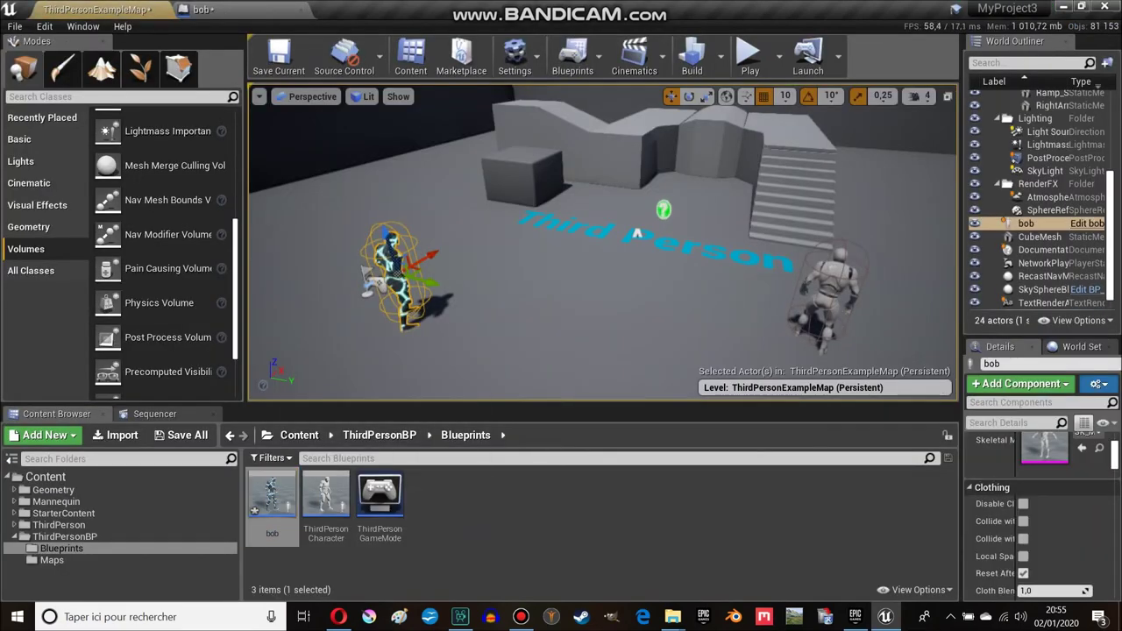
{"action": "key", "text": "f"}
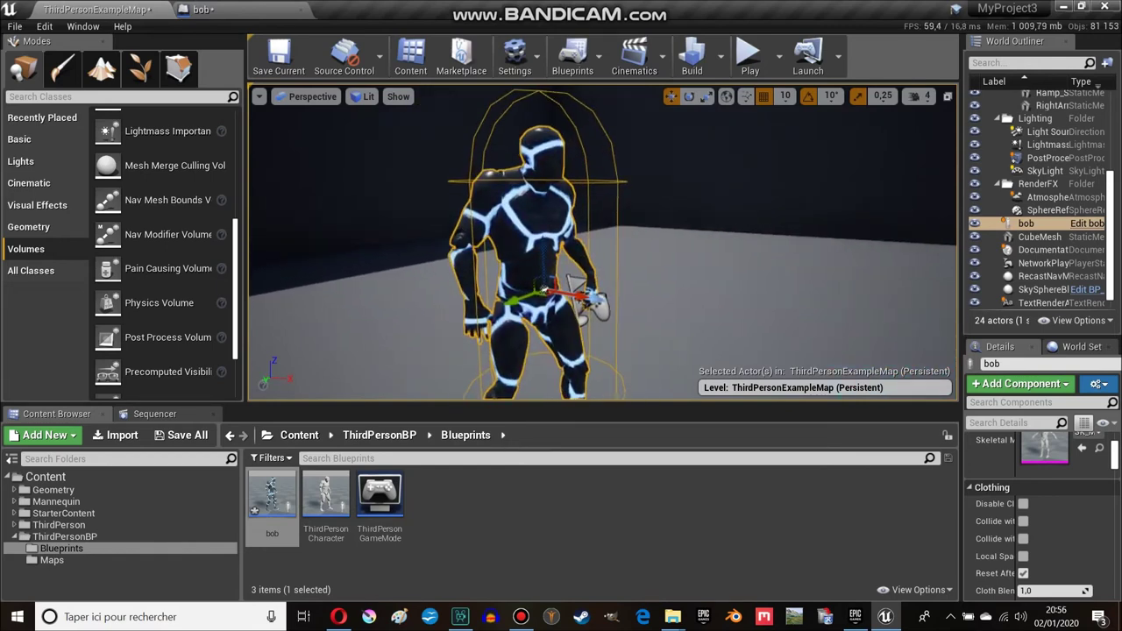
{"action": "right_click_drag", "start_coordinate": [788, 366], "coordinate": [788, 367]}
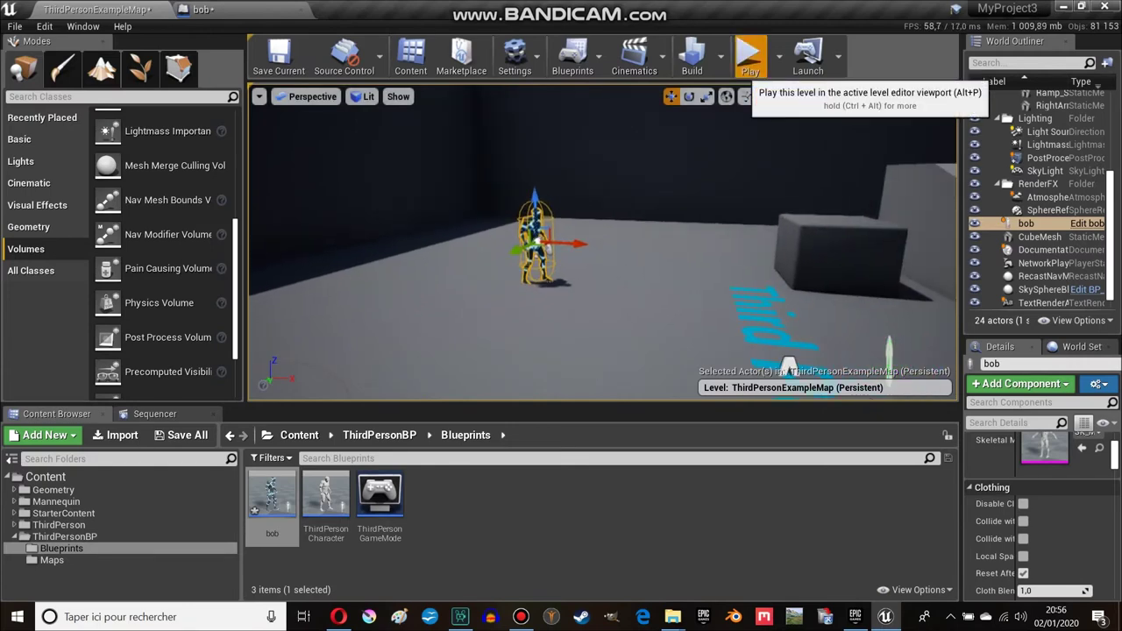
- Play in editor, running with W/S and jumping with Space to test bob's chase, then stop
{"action": "left_click", "coordinate": [750, 54]}
{"action": "key", "text": "w"}
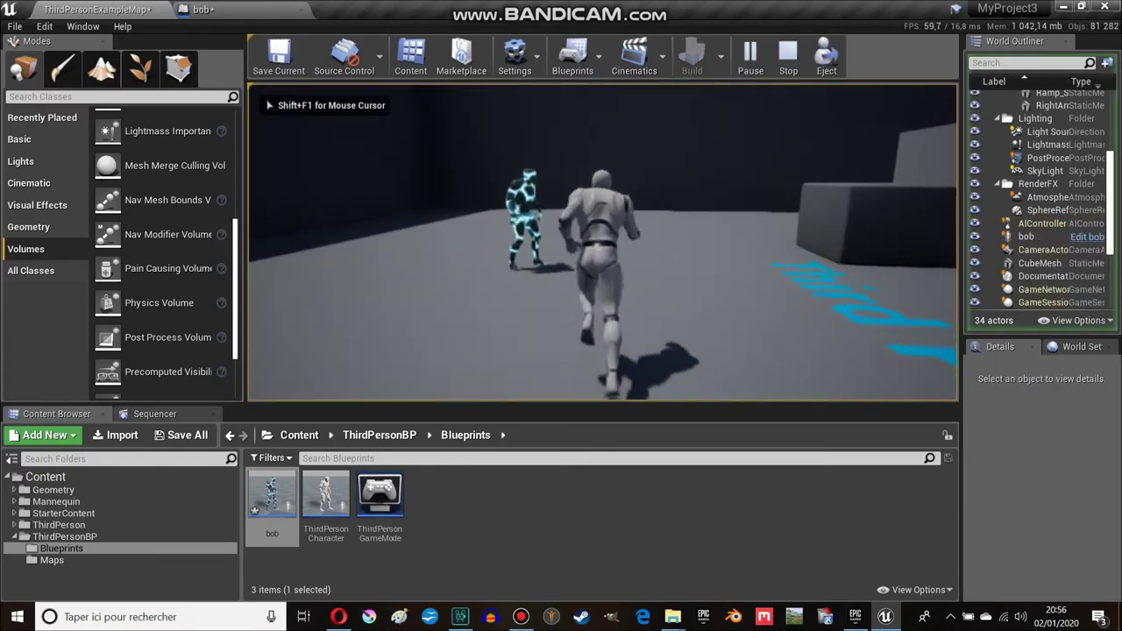
{"action": "key", "text": "s"}
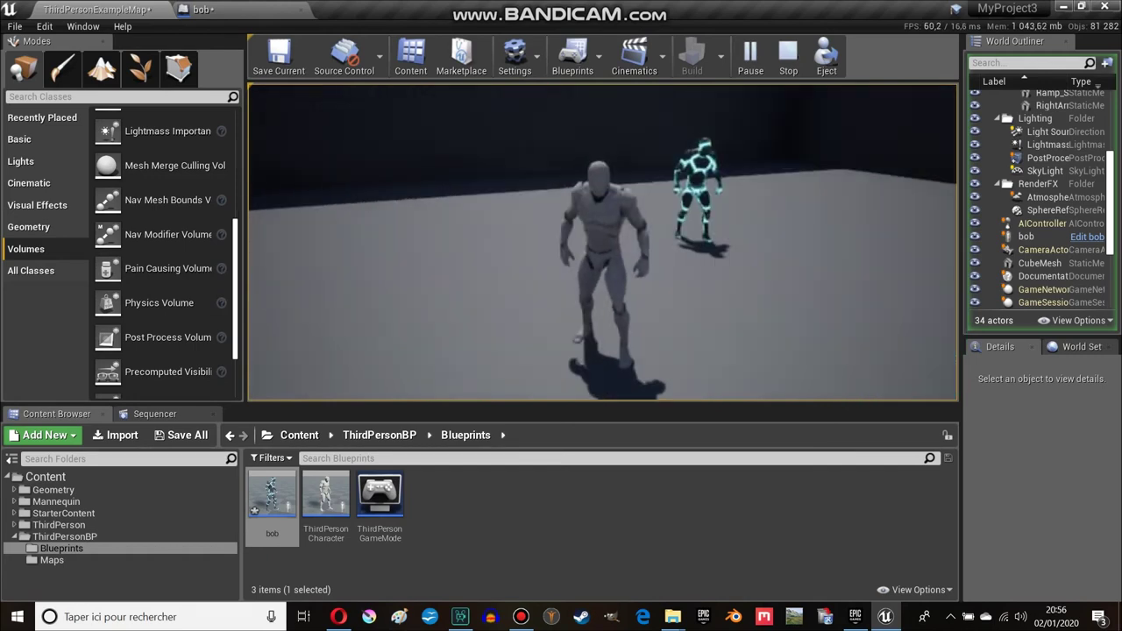
{"action": "key", "text": "w"}
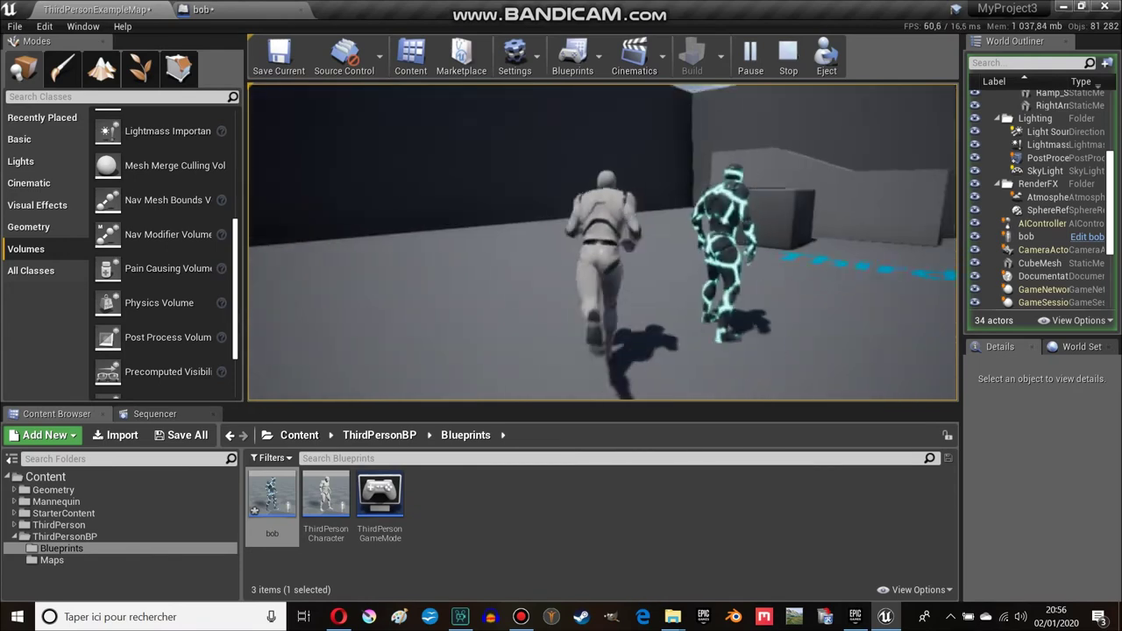
{"action": "key", "text": "w"}
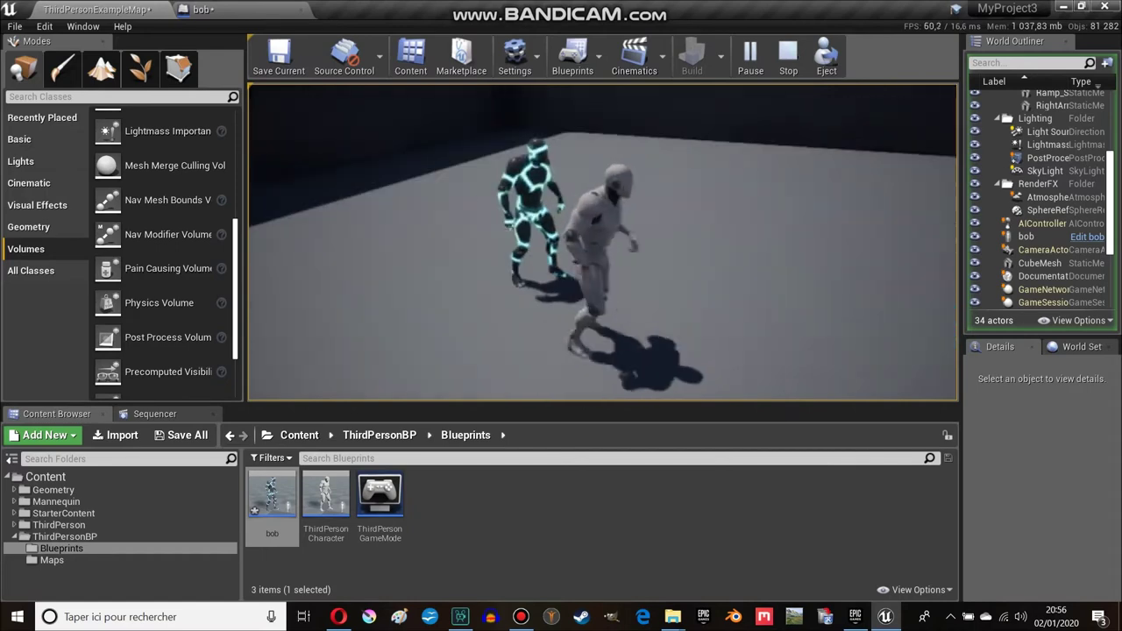
{"action": "key", "text": "space"}
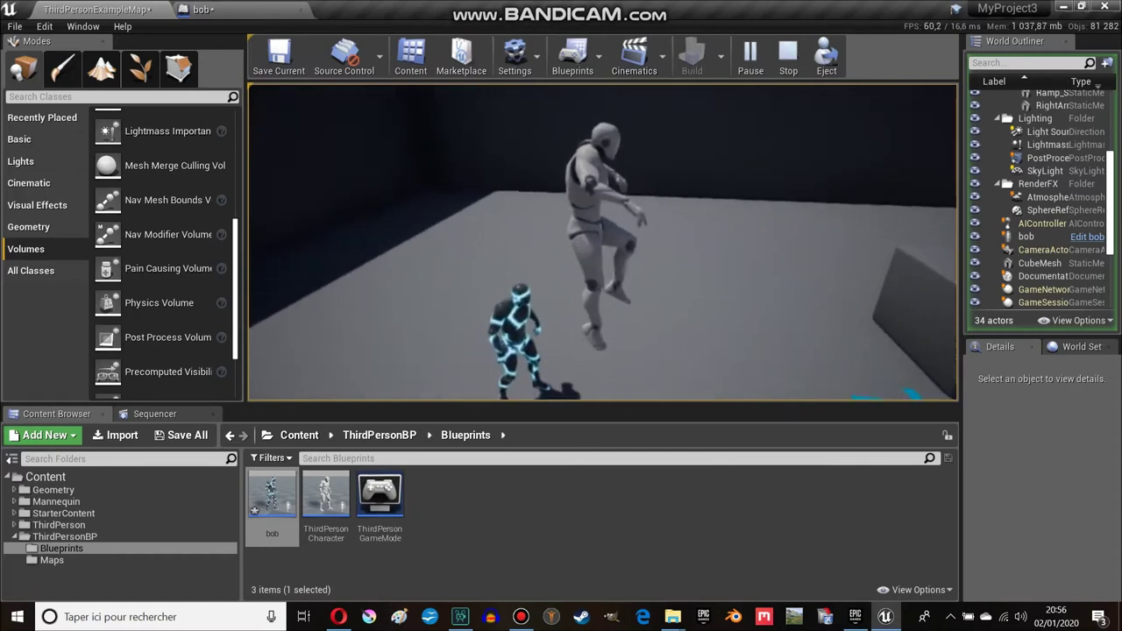
{"action": "key", "text": "space"}
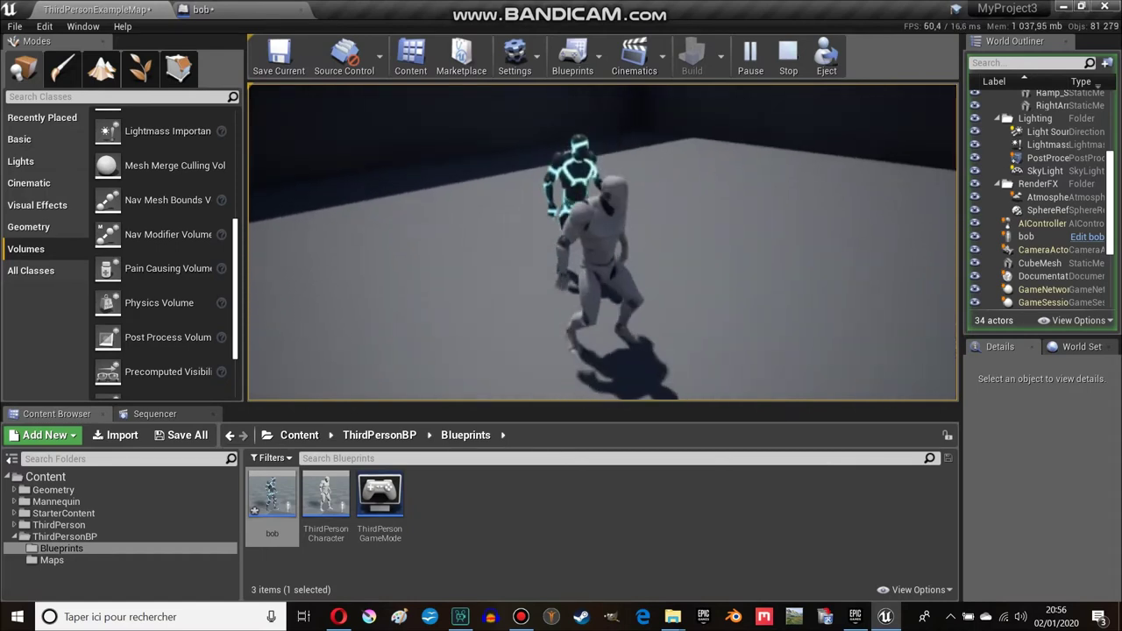
{"action": "key", "text": "space"}
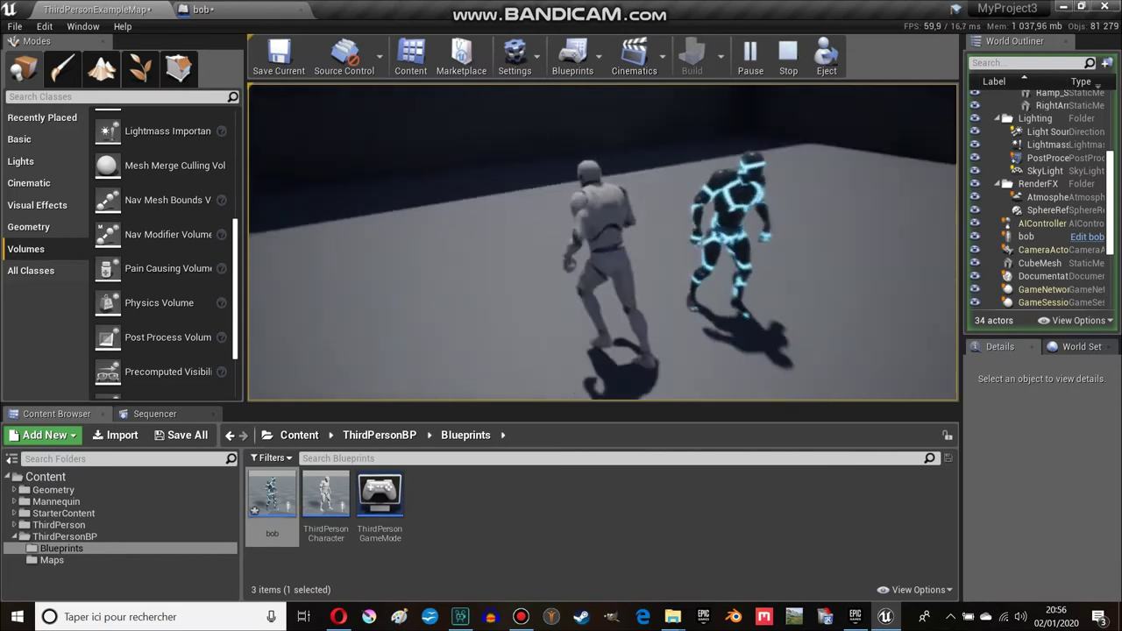
{"action": "key", "text": "w"}
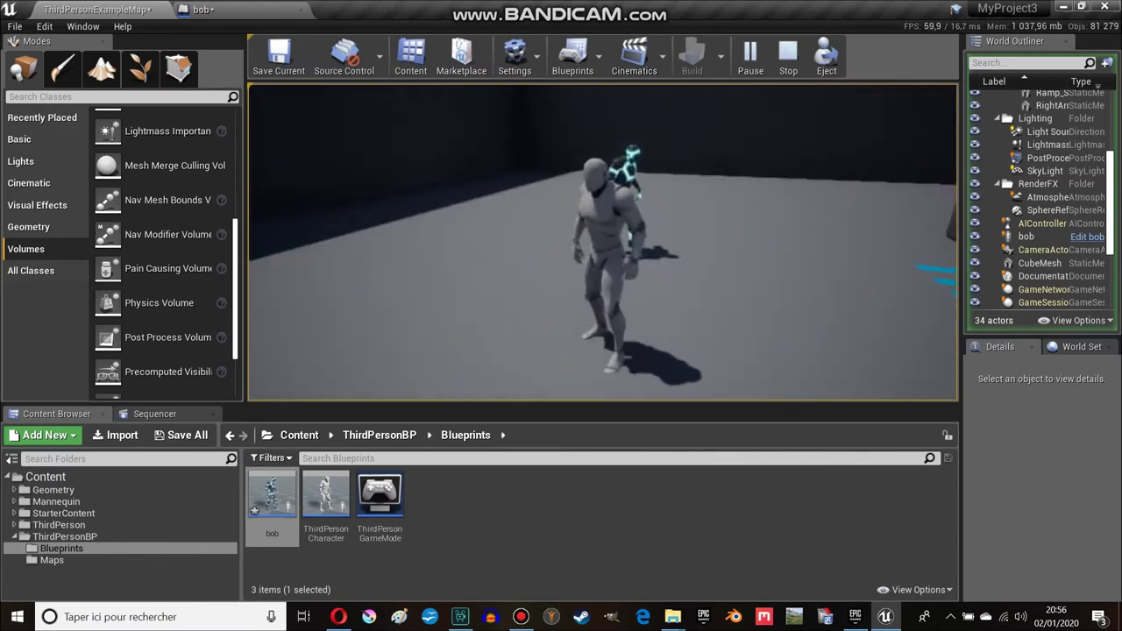
{"action": "key", "text": "Escape"}
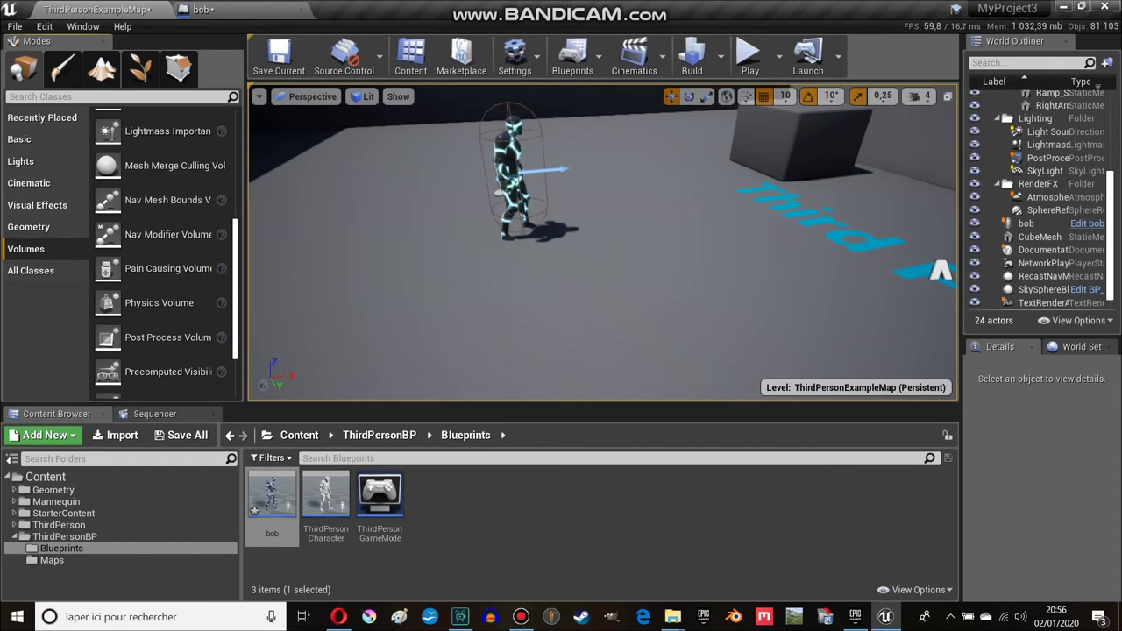
- Place a Nav Mesh Bounds Volume from the Volumes category next to bob
{"action": "left_click", "coordinate": [31, 270]}
{"action": "left_click", "coordinate": [42, 118]}
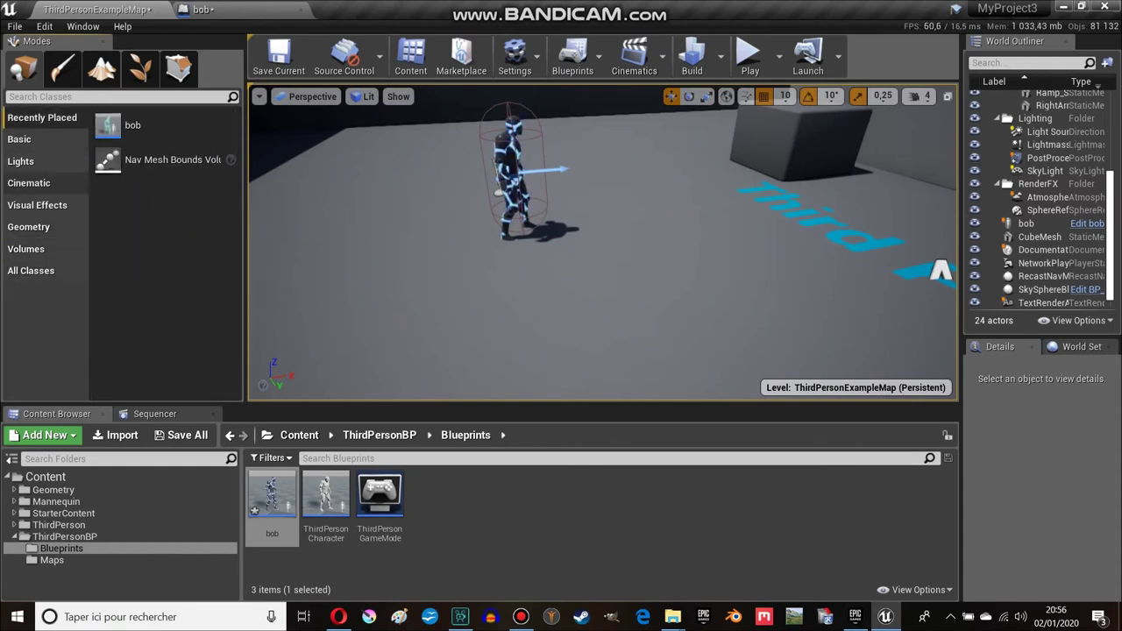
{"action": "left_click", "coordinate": [29, 182]}
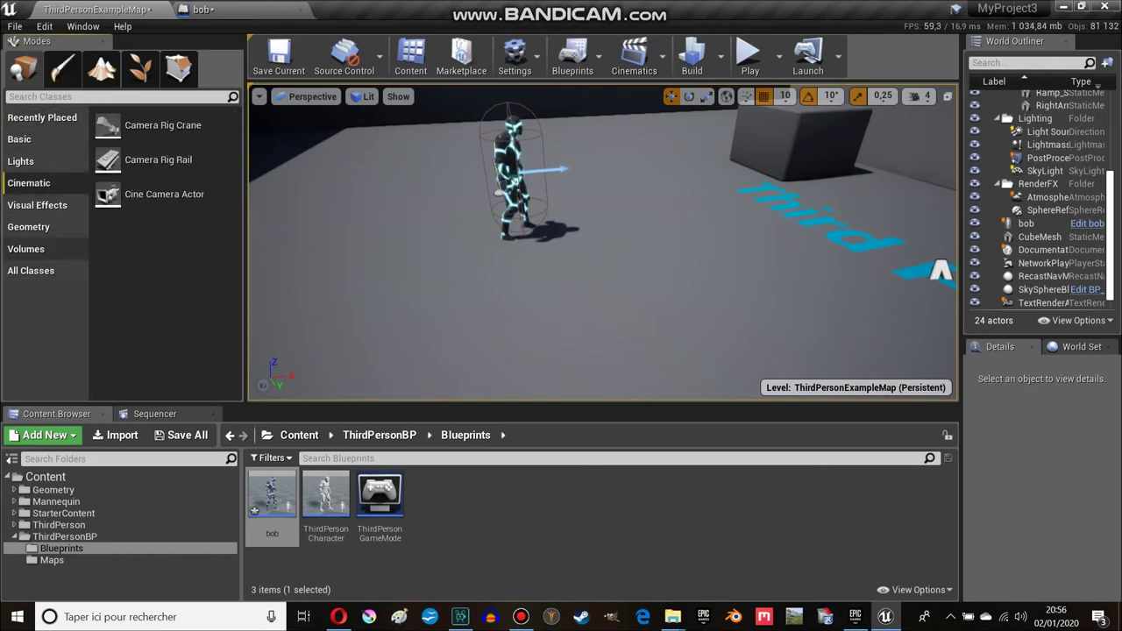
{"action": "left_click", "coordinate": [26, 249]}
{"action": "scroll", "coordinate": [110, 197], "scroll_direction": "down", "scroll_amount": 3}
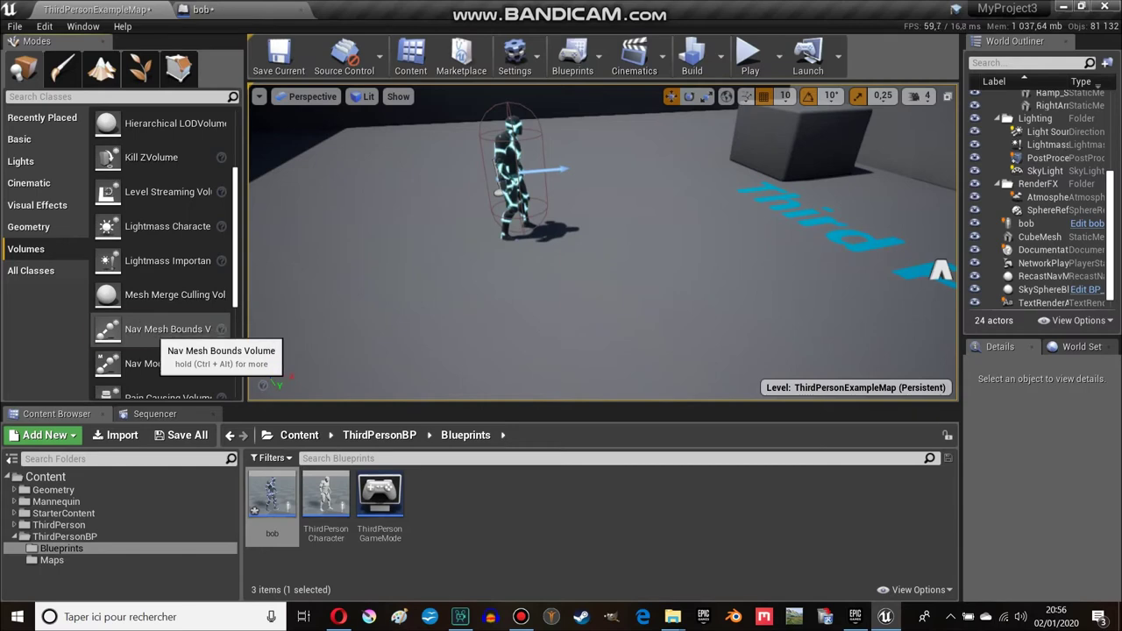
{"action": "left_click_drag", "start_coordinate": [154, 329], "coordinate": [194, 349]}
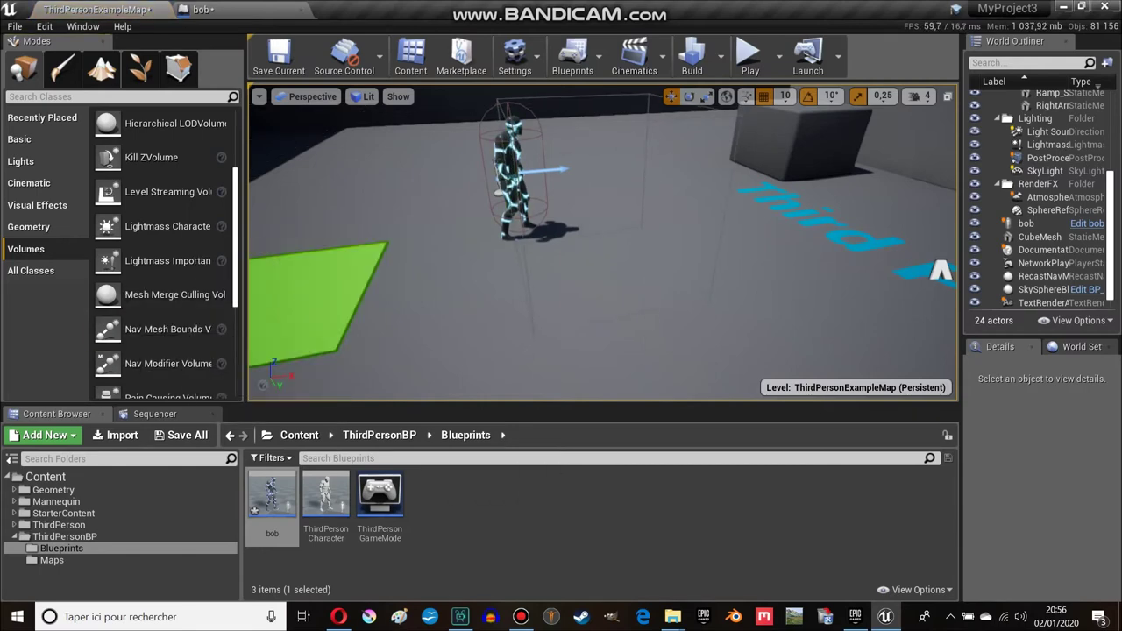
{"action": "left_click_drag", "start_coordinate": [298, 298], "coordinate": [604, 194]}
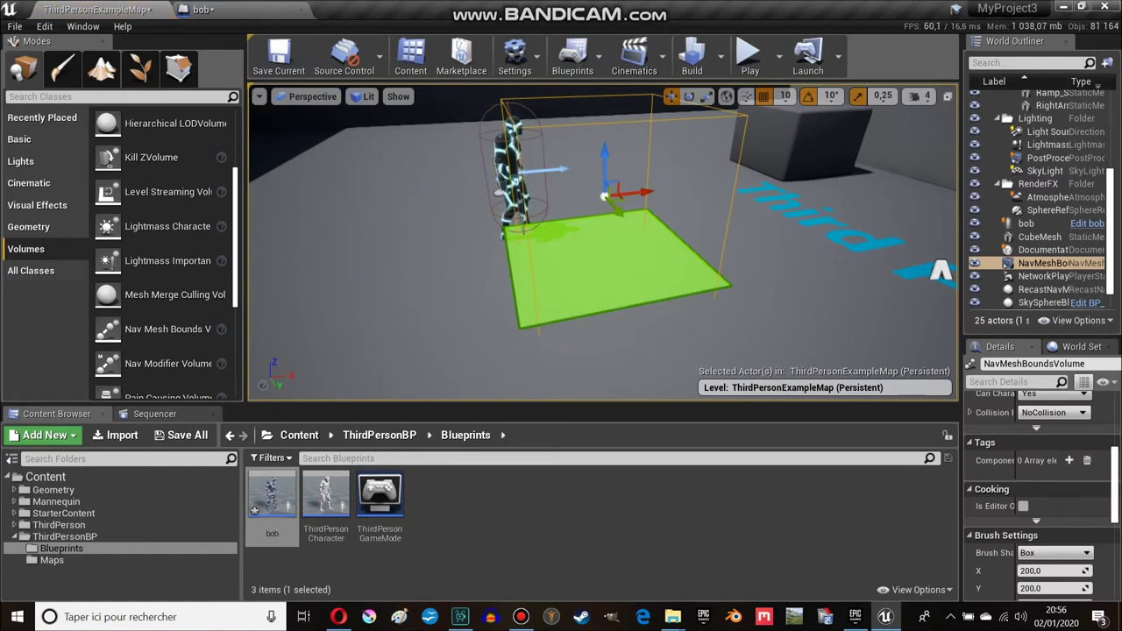
- Toggle the navigation display with P to check the green walkable area, and widen the Details panel
{"action": "key", "text": "p"}
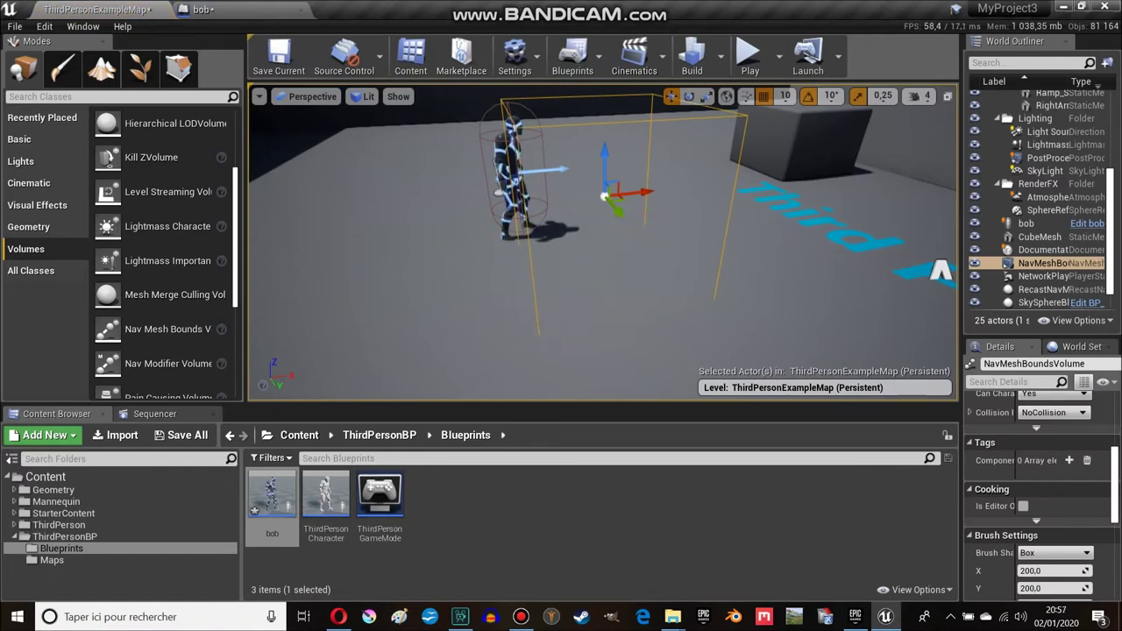
{"action": "key", "text": "p"}
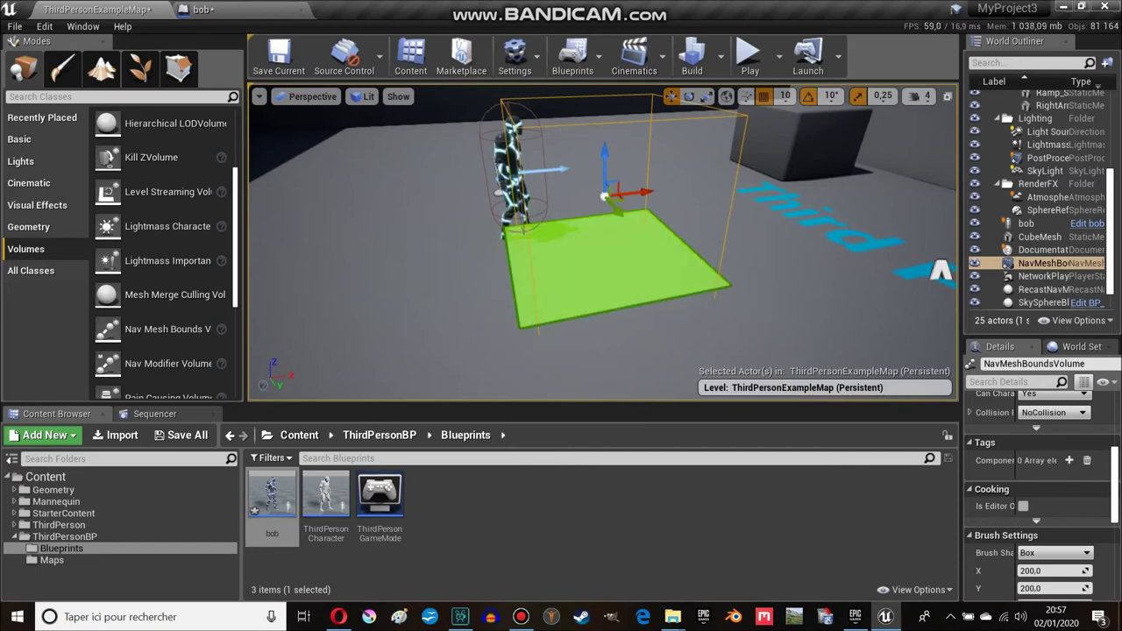
{"action": "key", "text": "p"}
{"action": "key", "text": "p"}
{"action": "key", "text": "p"}
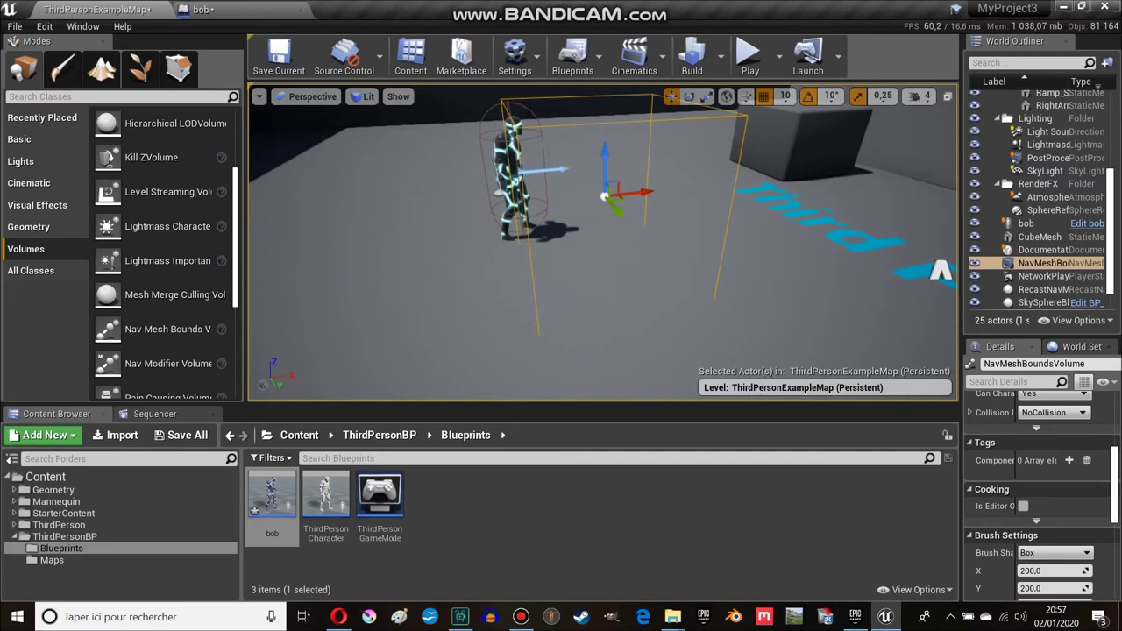
{"action": "key", "text": "p"}
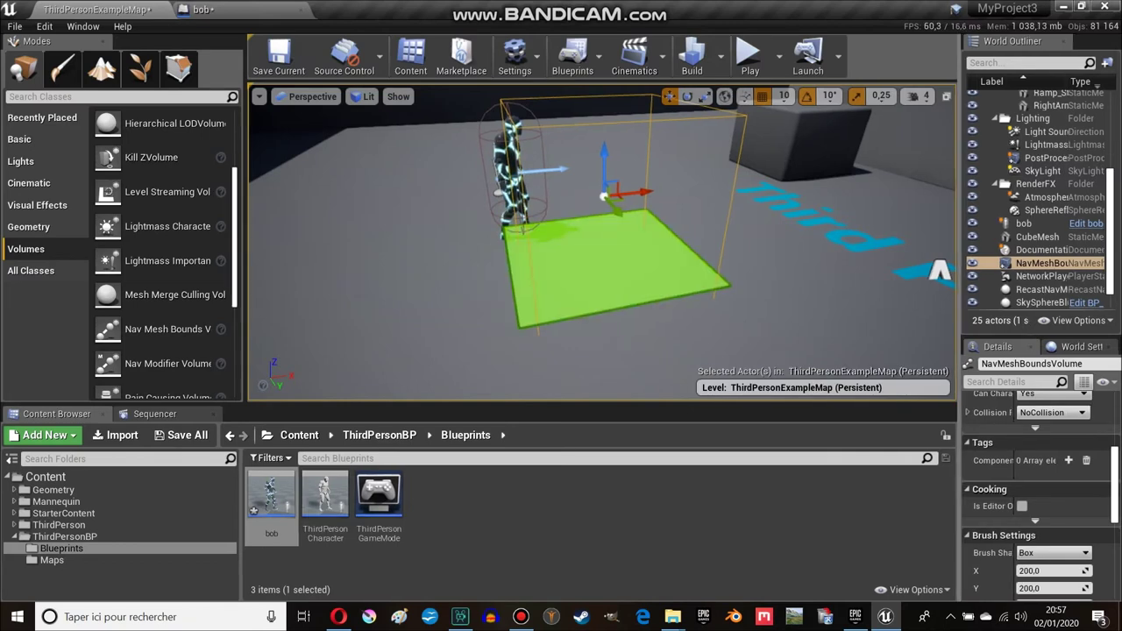
{"action": "left_click_drag", "start_coordinate": [961, 219], "coordinate": [717, 219]}
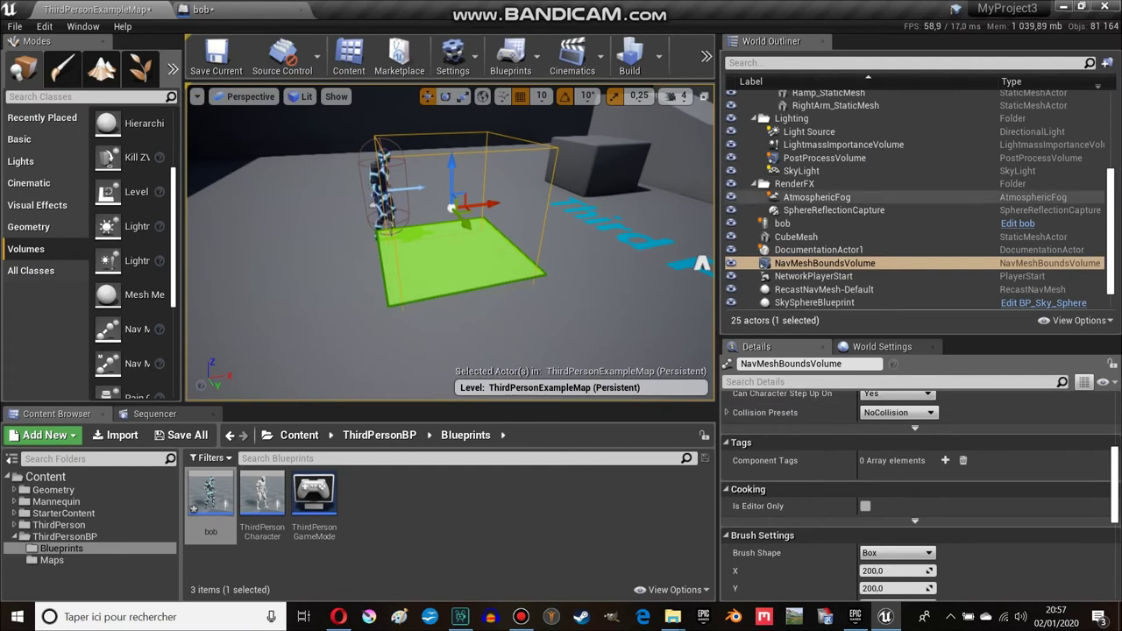
- Try doubling the NavMeshBoundsVolume's X scale to 2, then cancel that change
{"action": "scroll", "coordinate": [966, 477], "scroll_direction": "down", "scroll_amount": 2}
{"action": "scroll", "coordinate": [967, 478], "scroll_direction": "up", "scroll_amount": 3}
{"action": "scroll", "coordinate": [967, 478], "scroll_direction": "up", "scroll_amount": 3}
{"action": "scroll", "coordinate": [967, 477], "scroll_direction": "down", "scroll_amount": 1}
{"action": "scroll", "coordinate": [967, 477], "scroll_direction": "down", "scroll_amount": 3}
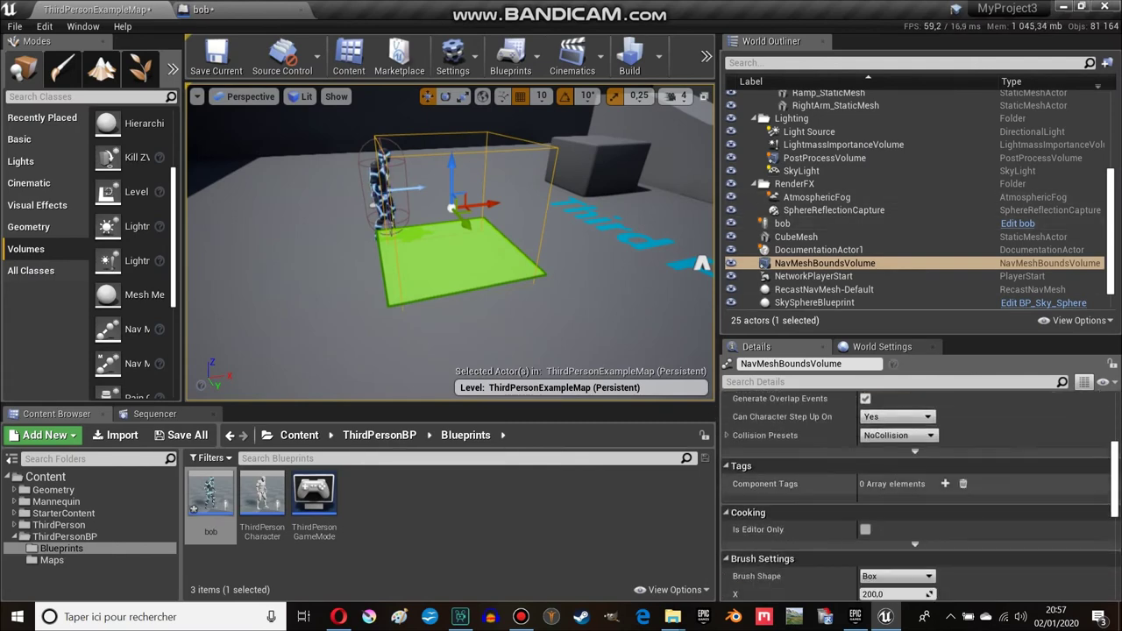
{"action": "scroll", "coordinate": [967, 478], "scroll_direction": "up", "scroll_amount": 2}
{"action": "scroll", "coordinate": [967, 477], "scroll_direction": "up", "scroll_amount": 2}
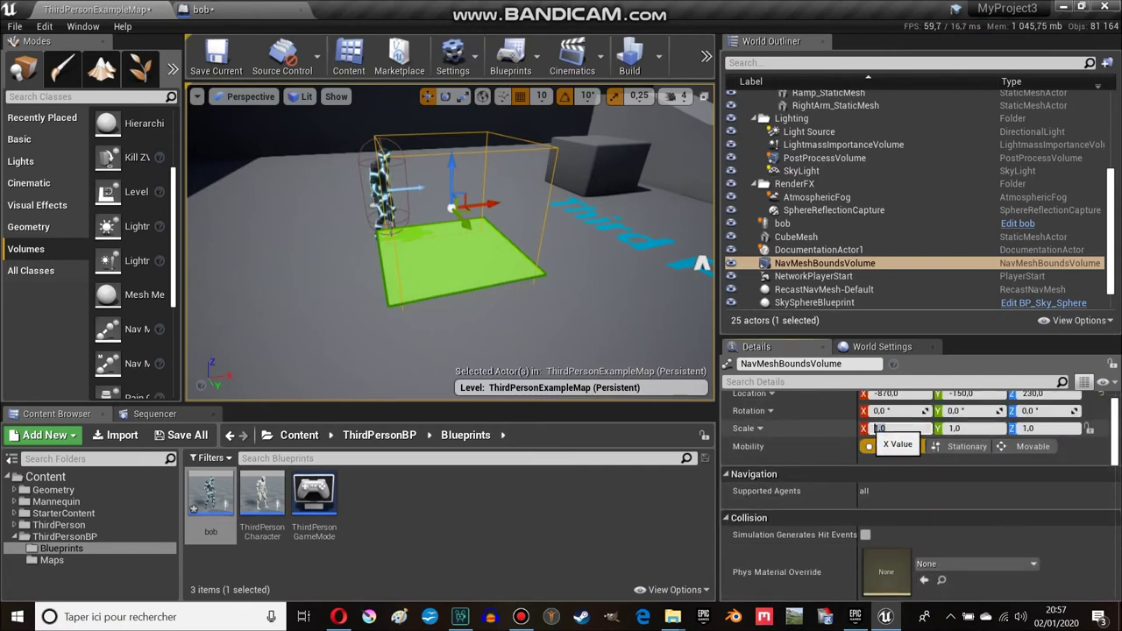
{"action": "type", "text": "2"}
{"action": "key", "text": "Return"}
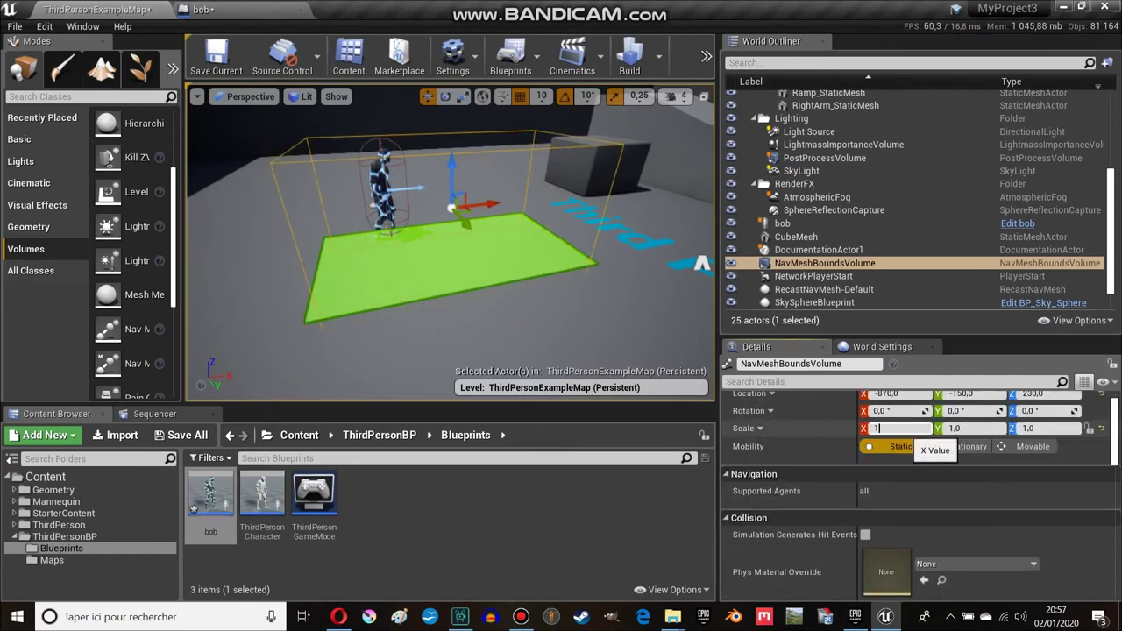
{"action": "key", "text": "Escape"}
- Set the volume's Brush Settings X, Y and Z to 5000, 5000 and 1000
{"action": "scroll", "coordinate": [916, 434], "scroll_direction": "down", "scroll_amount": 3}
{"action": "scroll", "coordinate": [916, 434], "scroll_direction": "down", "scroll_amount": 1}
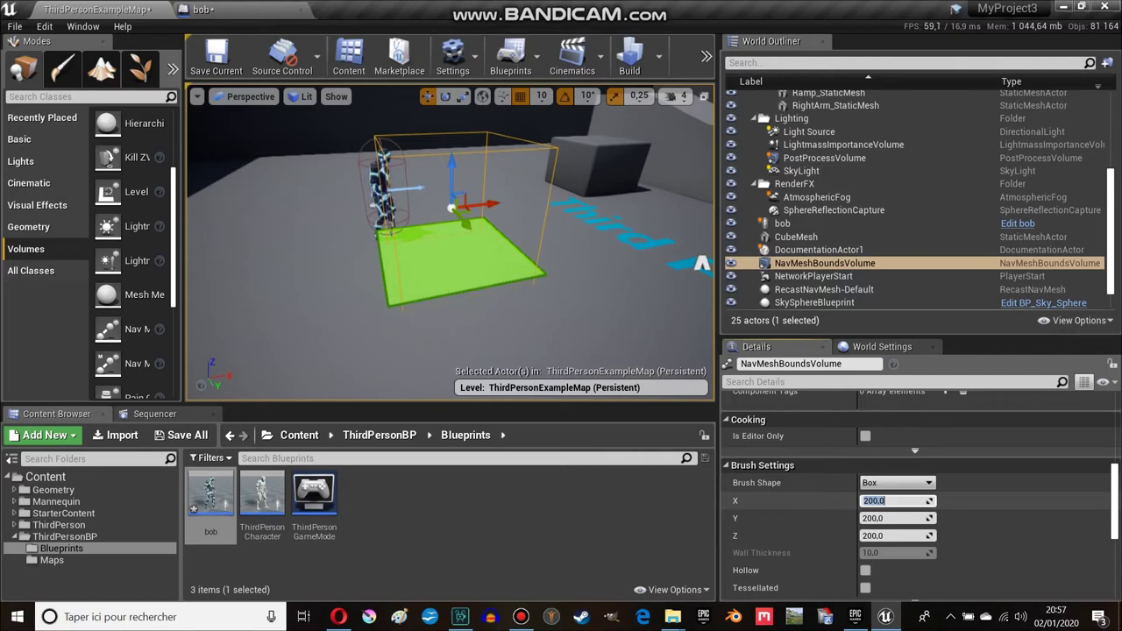
{"action": "key", "text": "Return"}
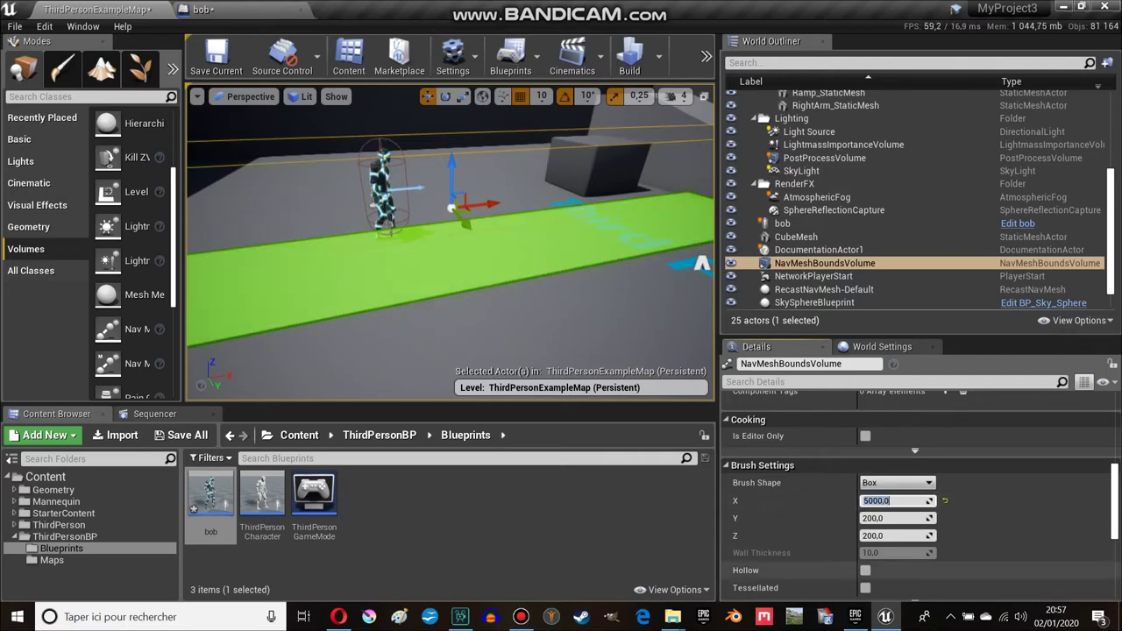
{"action": "key", "text": "Tab"}
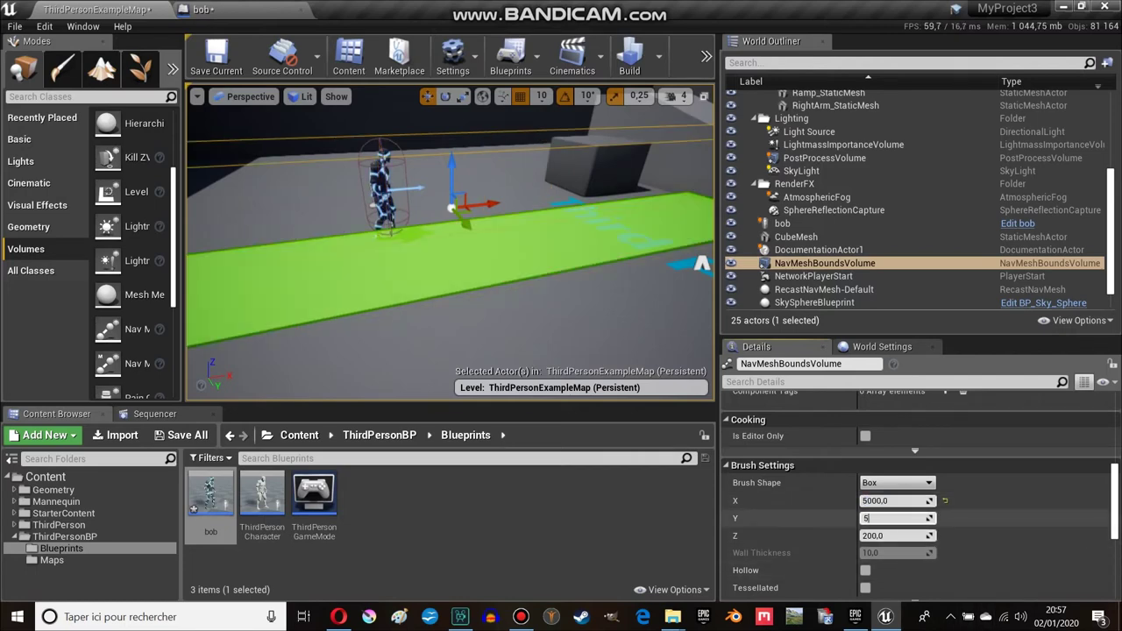
{"action": "key", "text": "Return"}
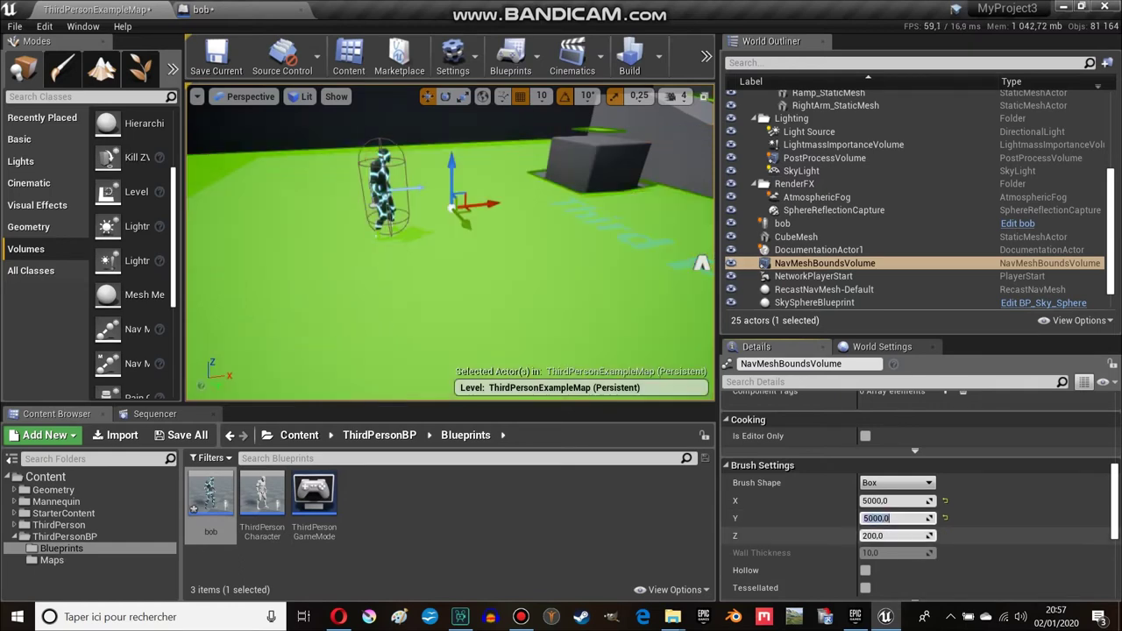
{"action": "key", "text": "Return"}
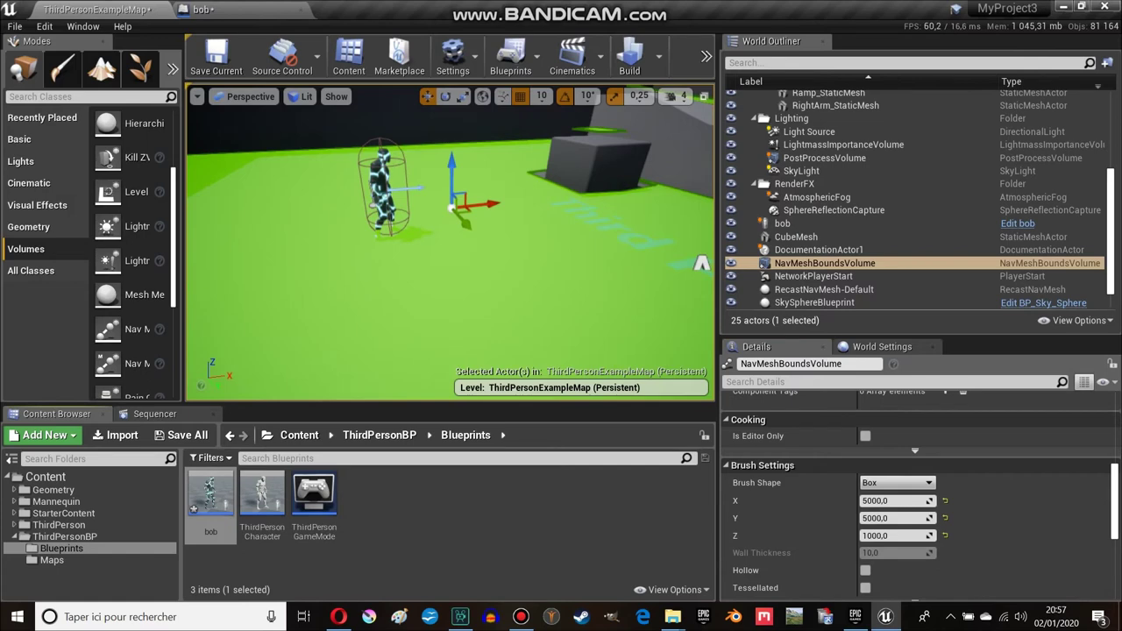
- Look over the enlarged navigable floor and start playing the level in the editor
{"action": "scroll", "coordinate": [921, 491], "scroll_direction": "down", "scroll_amount": 2}
{"action": "right_click_drag", "start_coordinate": [451, 245], "coordinate": [526, 228]}
{"action": "mouse_move", "coordinate": [451, 246]}
{"action": "right_mouse_down"}
{"action": "mouse_move", "coordinate": [491, 228]}
{"action": "mouse_move", "coordinate": [443, 245]}
{"action": "right_mouse_up"}
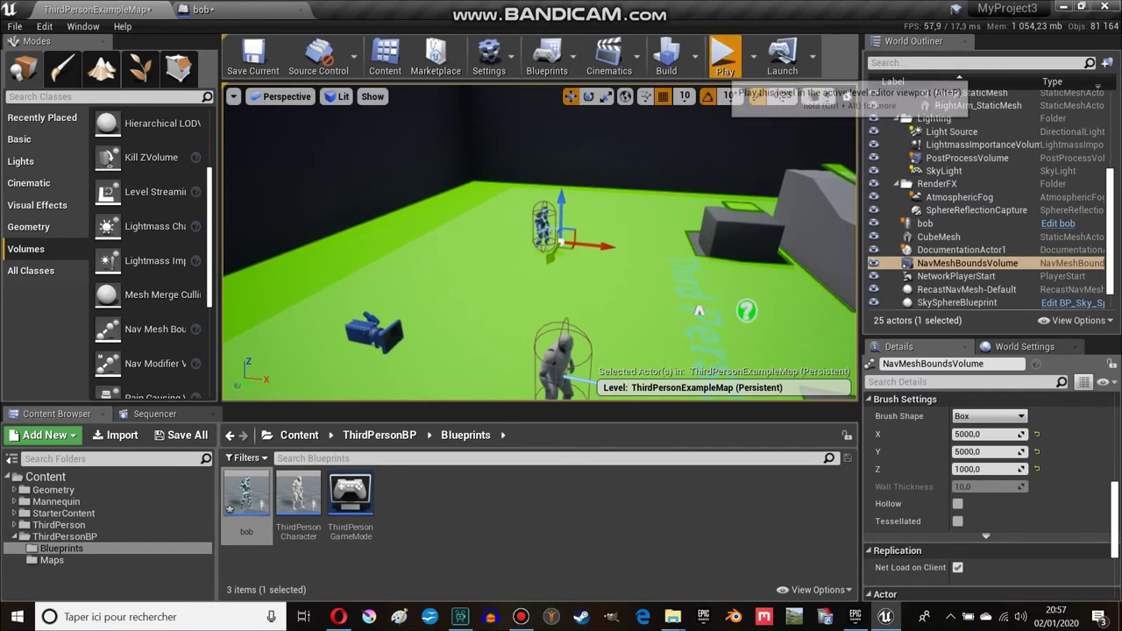
{"action": "left_click", "coordinate": [725, 55]}
- Walk the character toward bob in two play sessions, stopping each one
{"action": "key", "text": "w"}
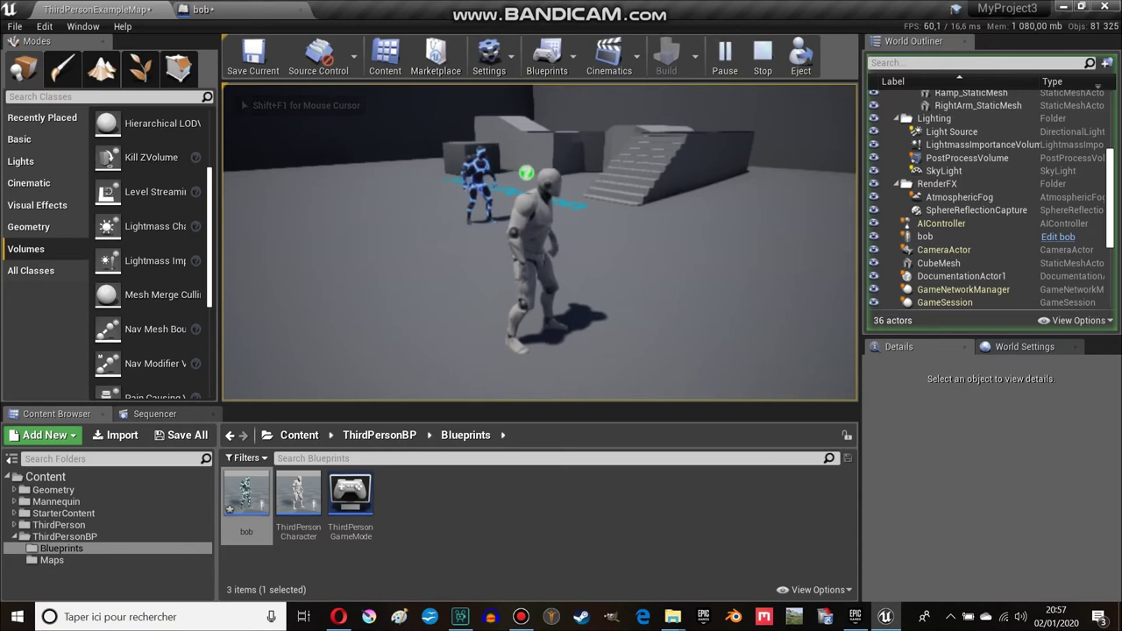
{"action": "key", "text": "w"}
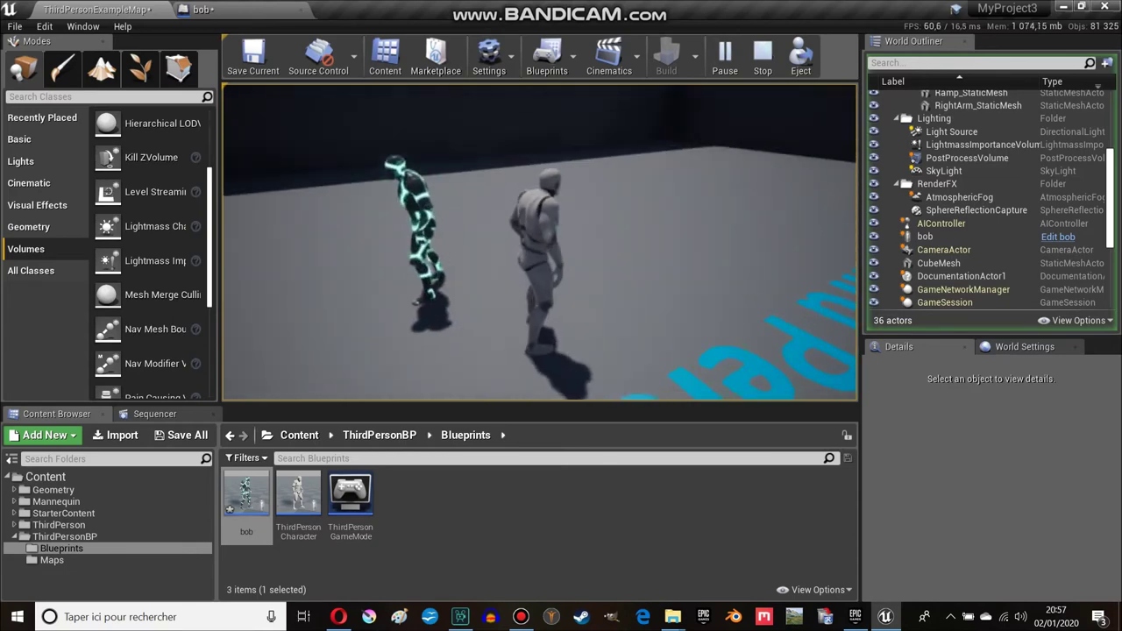
{"action": "key", "text": "Escape"}
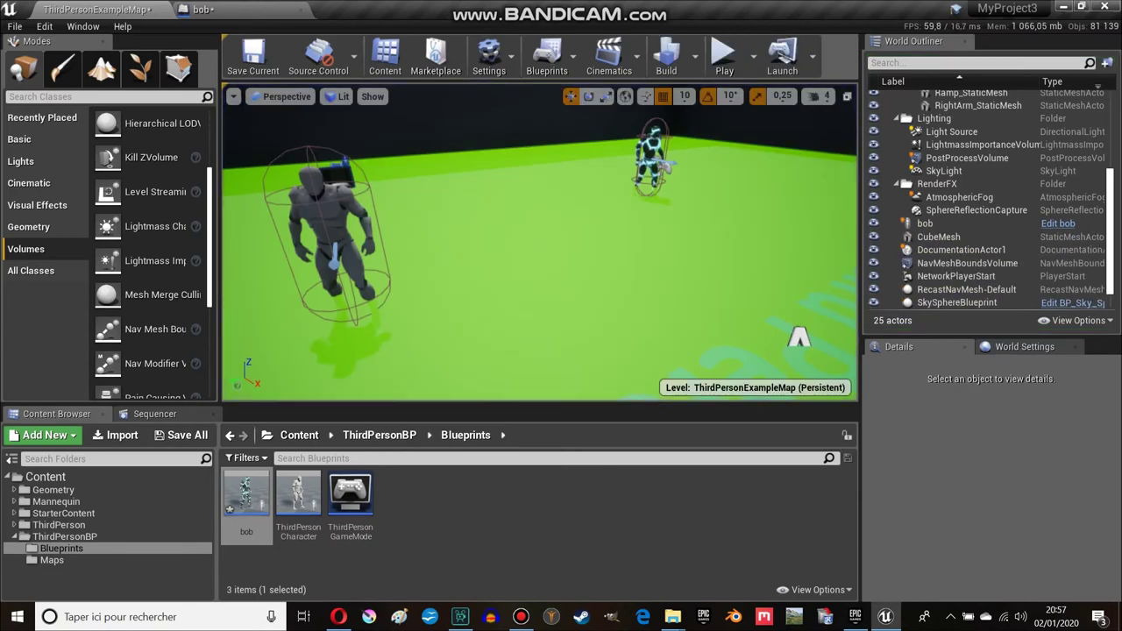
{"action": "left_click", "coordinate": [725, 57]}
{"action": "key", "text": "w"}
{"action": "key", "text": "w"}
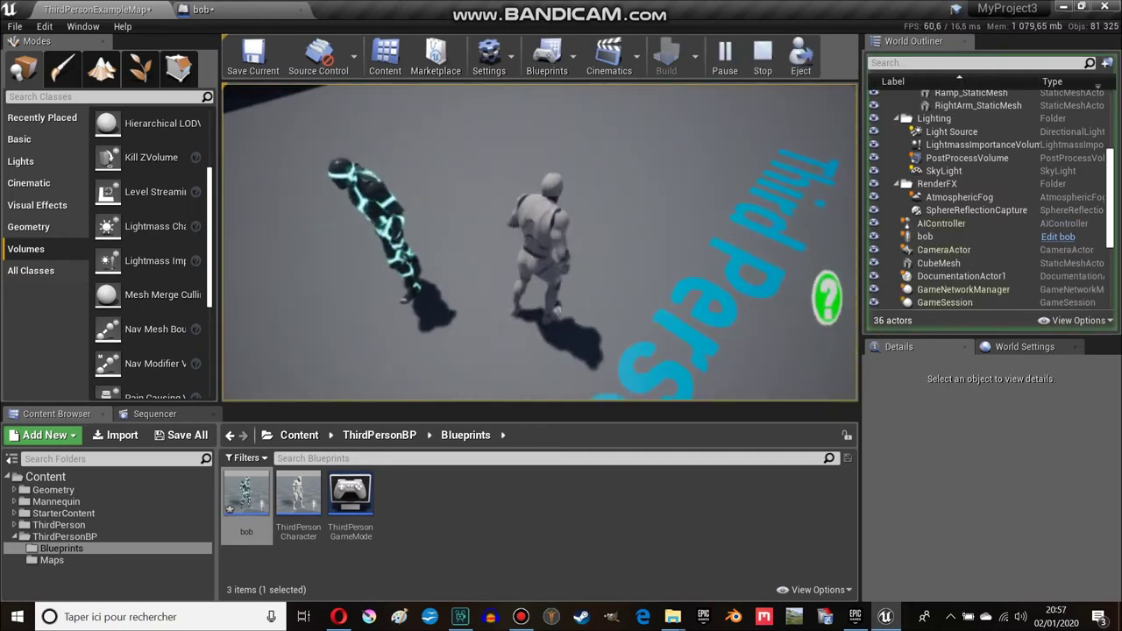
{"action": "key", "text": "Escape"}
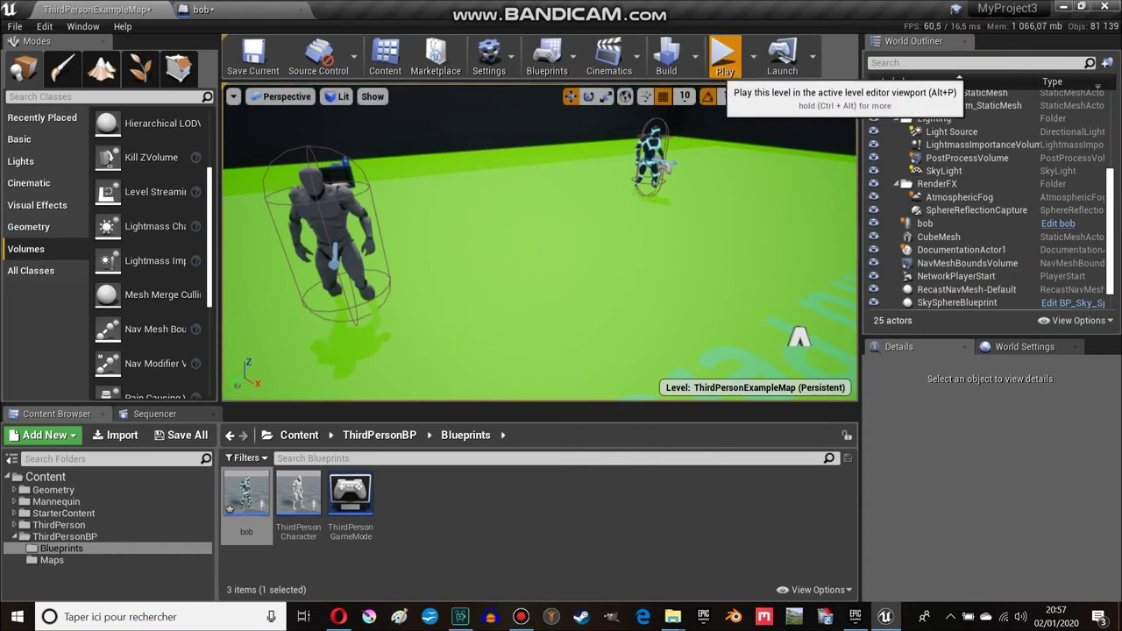
- Play again, running around to check whether bob follows, then end play
{"action": "left_click", "coordinate": [724, 57]}
{"action": "key", "text": "w"}
{"action": "key", "text": "w"}
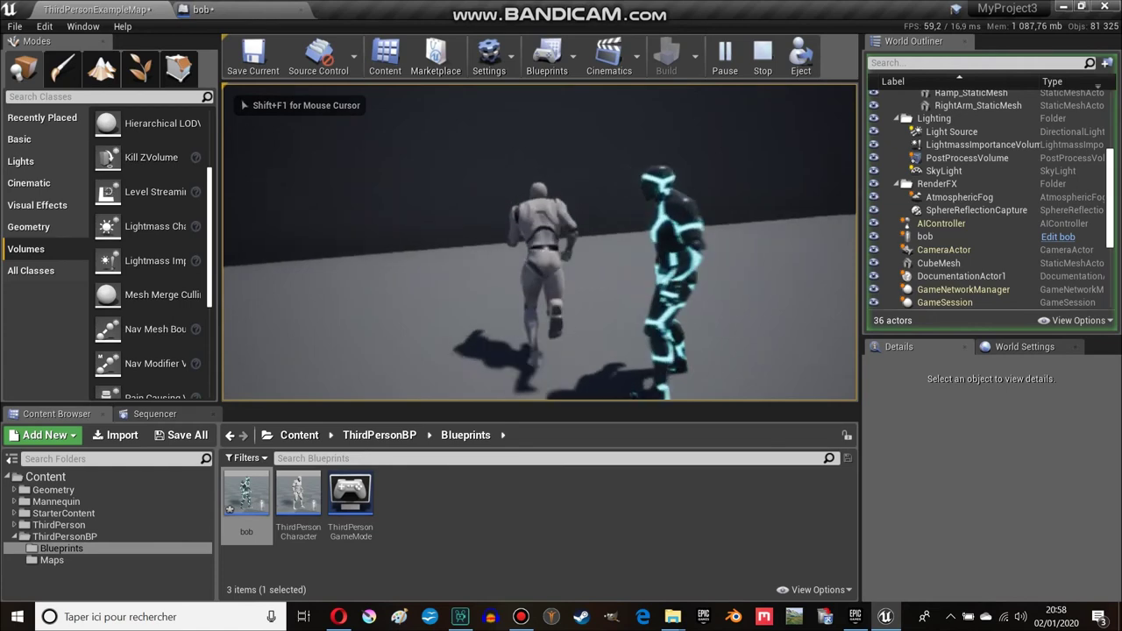
{"action": "key", "text": "s"}
{"action": "key", "text": "a"}
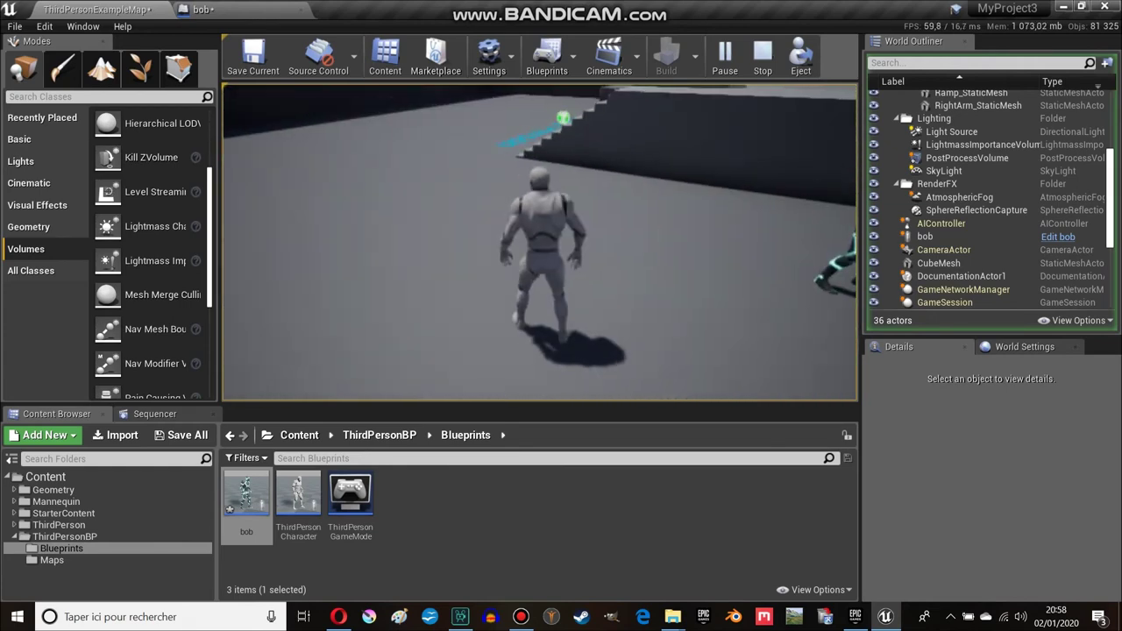
{"action": "key", "text": "w"}
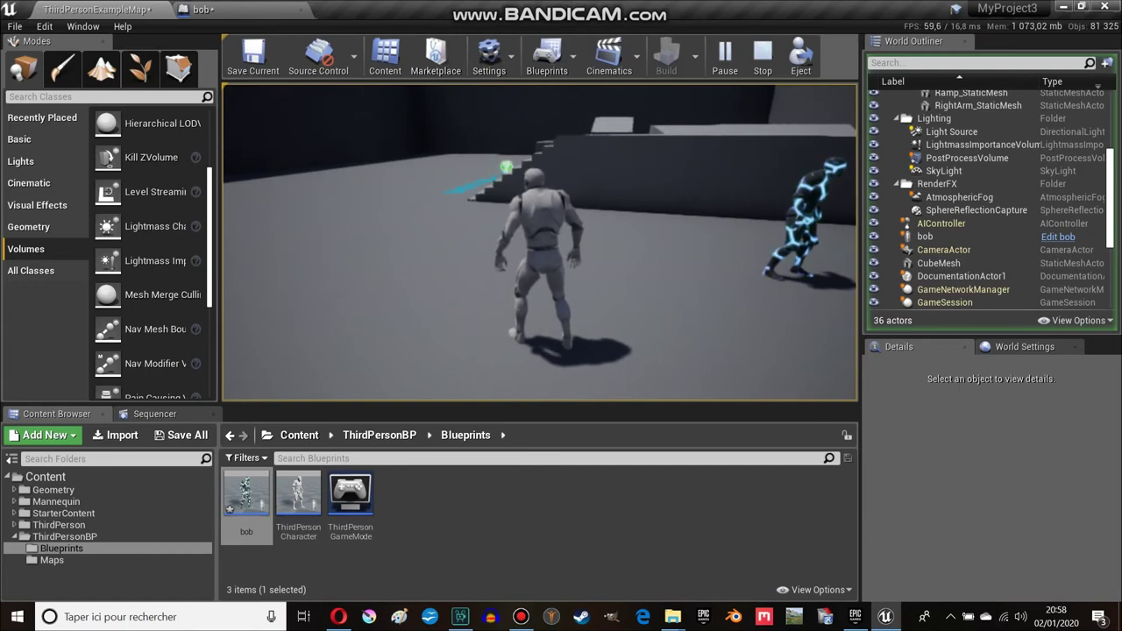
{"action": "key", "text": "Escape"}
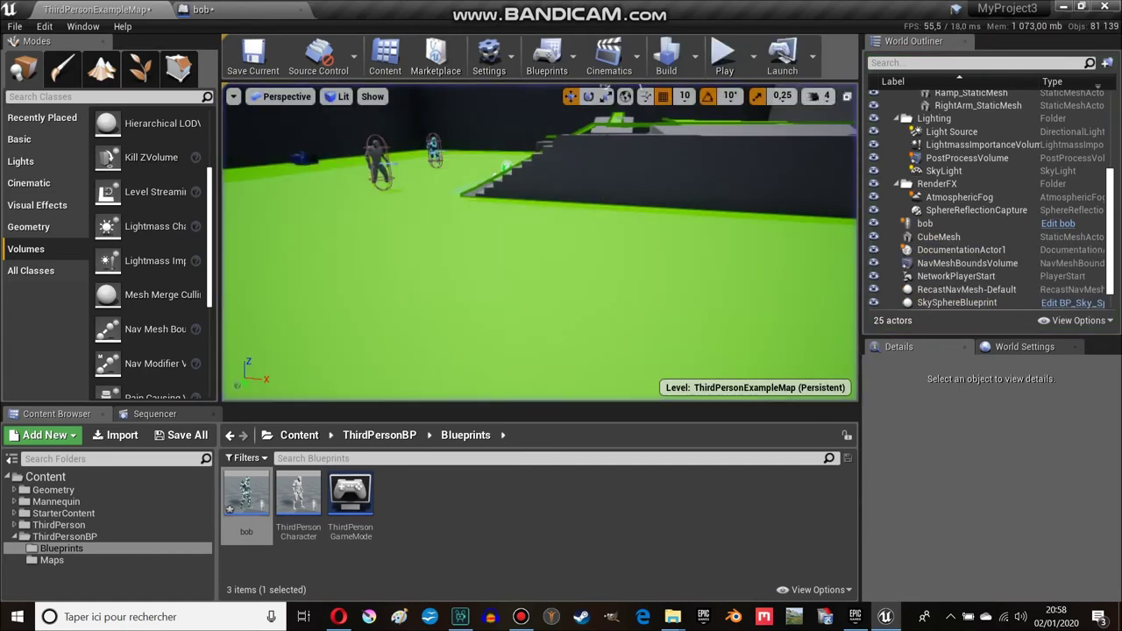
{"action": "left_click", "coordinate": [724, 51]}
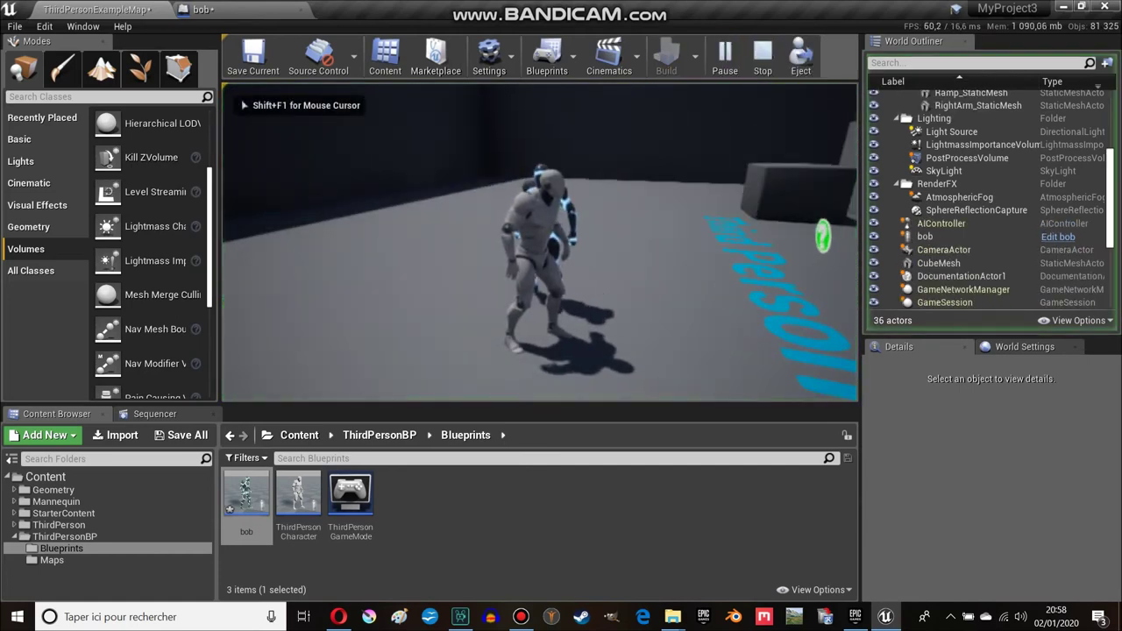
{"action": "key", "text": "Escape"}
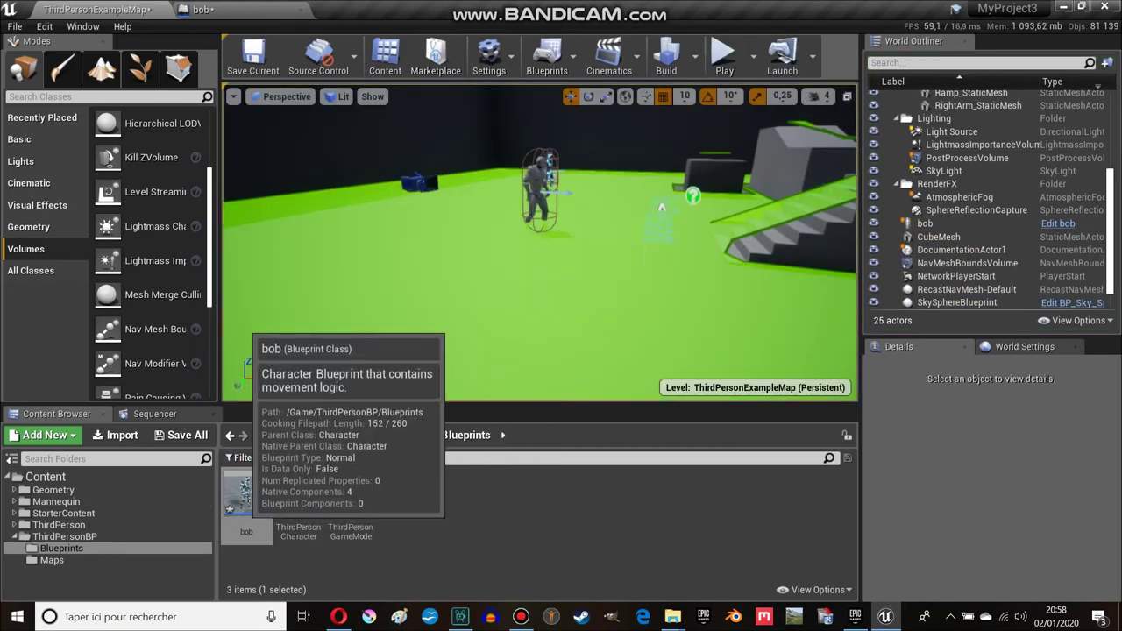
- Open the bob Blueprint and delete its Event BeginPlay node
{"action": "double_click", "coordinate": [246, 495]}
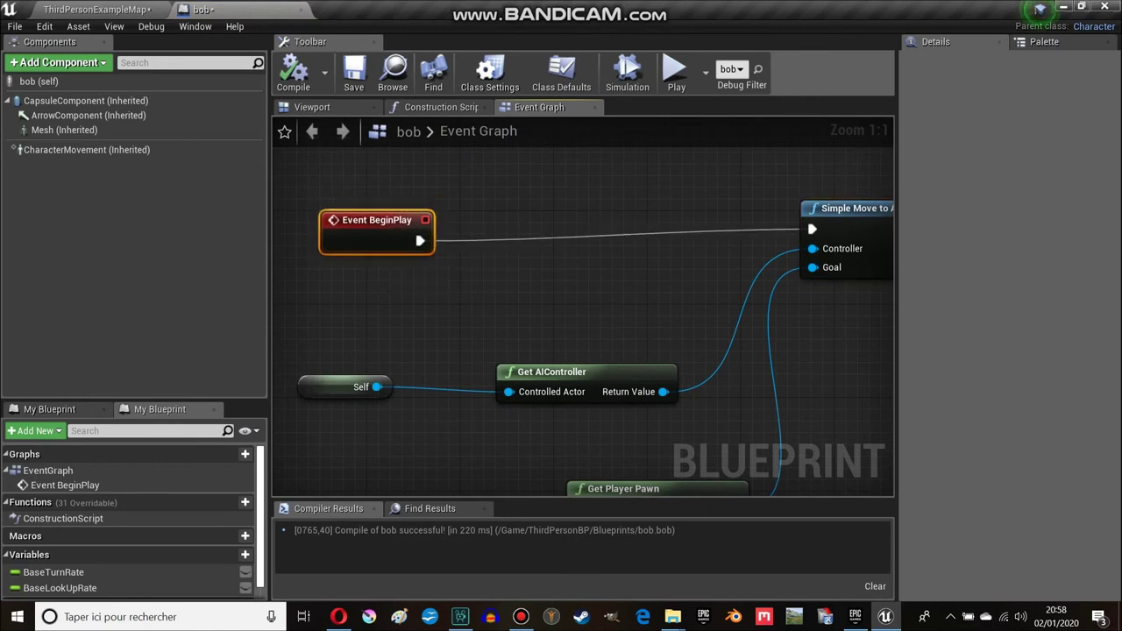
{"action": "mouse_move", "coordinate": [386, 224]}
{"action": "left_mouse_down"}
{"action": "mouse_move", "coordinate": [386, 201]}
{"action": "mouse_move", "coordinate": [378, 221]}
{"action": "left_mouse_up"}
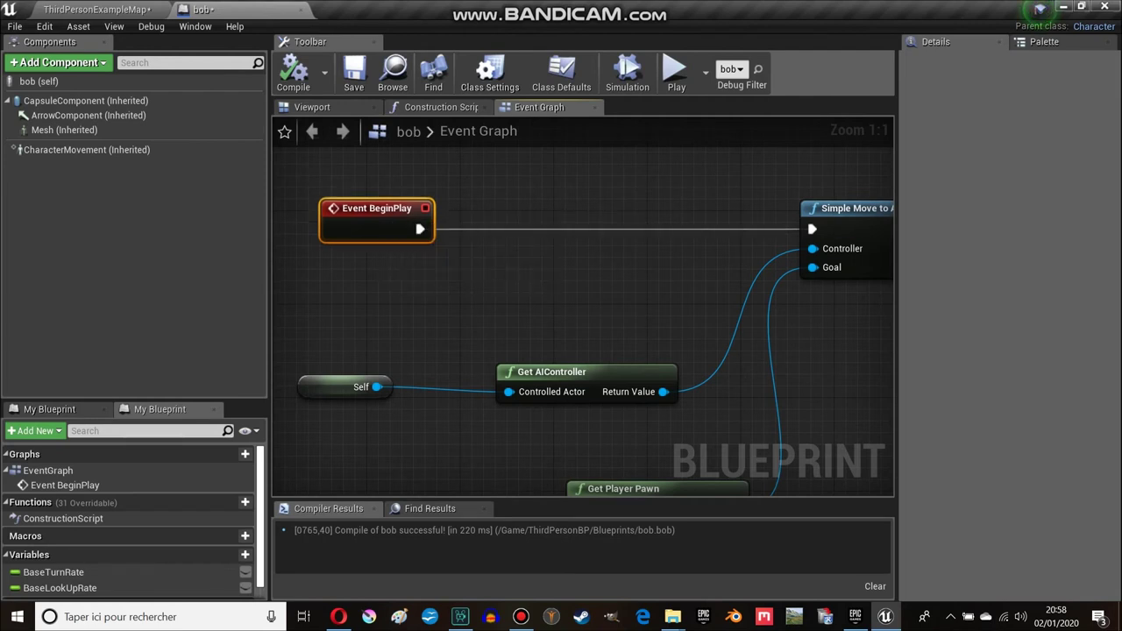
{"action": "scroll", "coordinate": [819, 369], "scroll_direction": "down", "scroll_amount": 1}
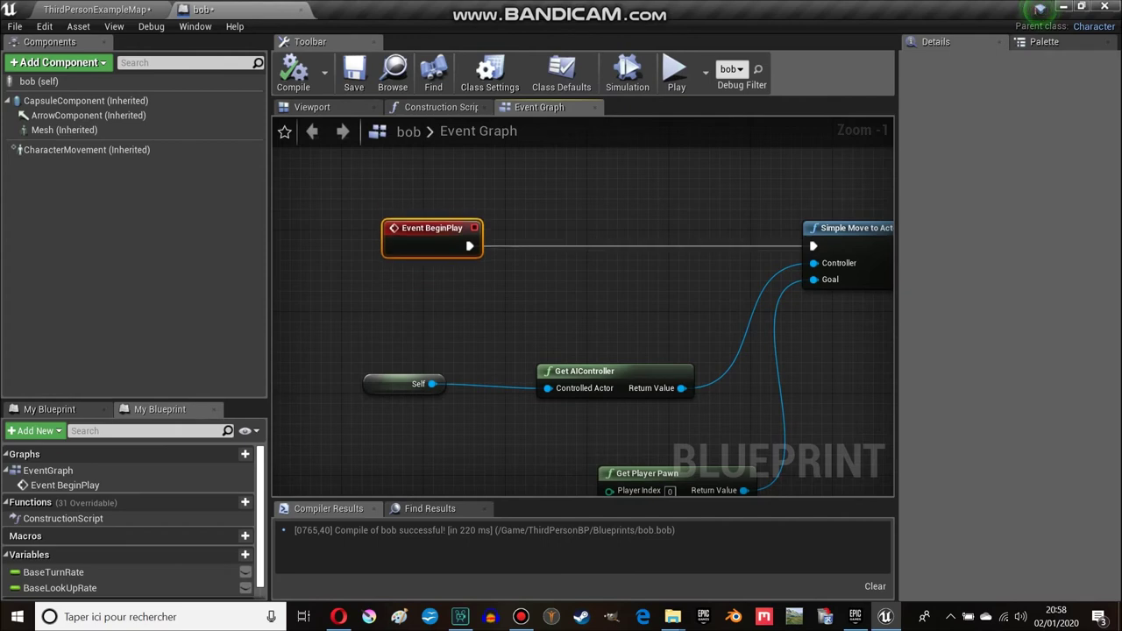
{"action": "key", "text": "Delete"}
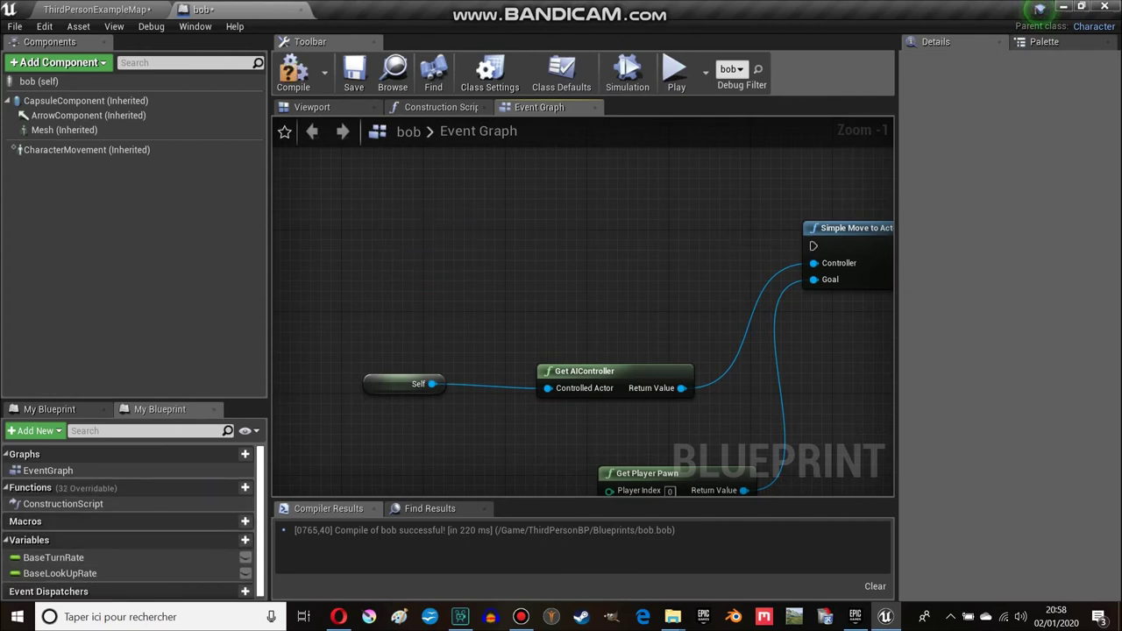
- Add an Event Tick node and wire its exec pin to Simple Move to Actor
{"action": "right_click", "coordinate": [431, 238]}
{"action": "type", "text": "event"}
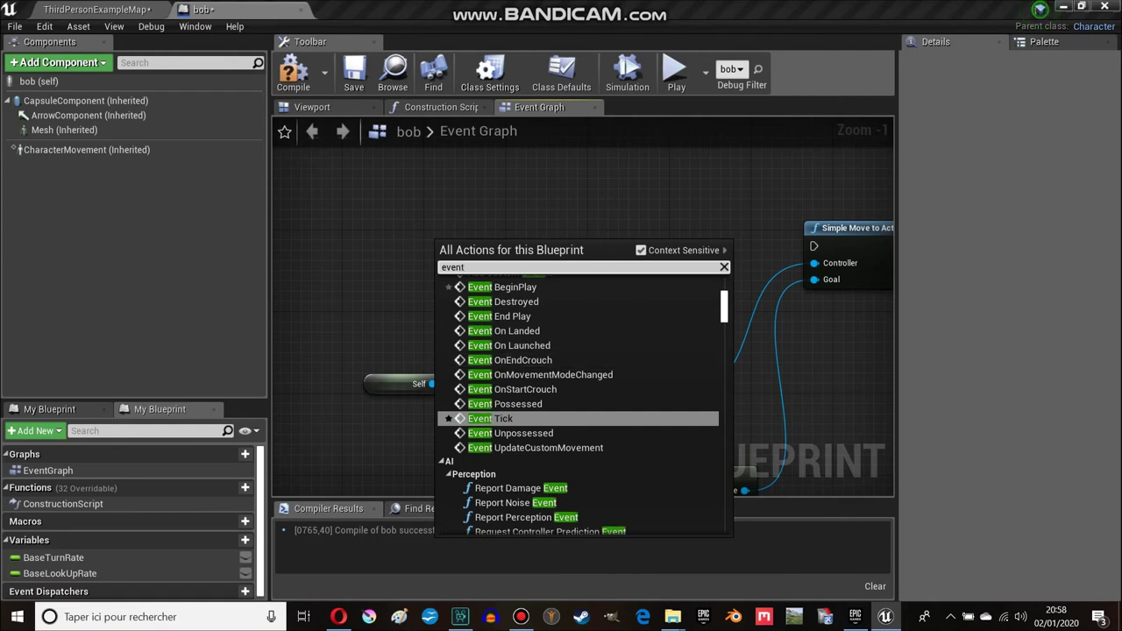
{"action": "key", "text": "Return"}
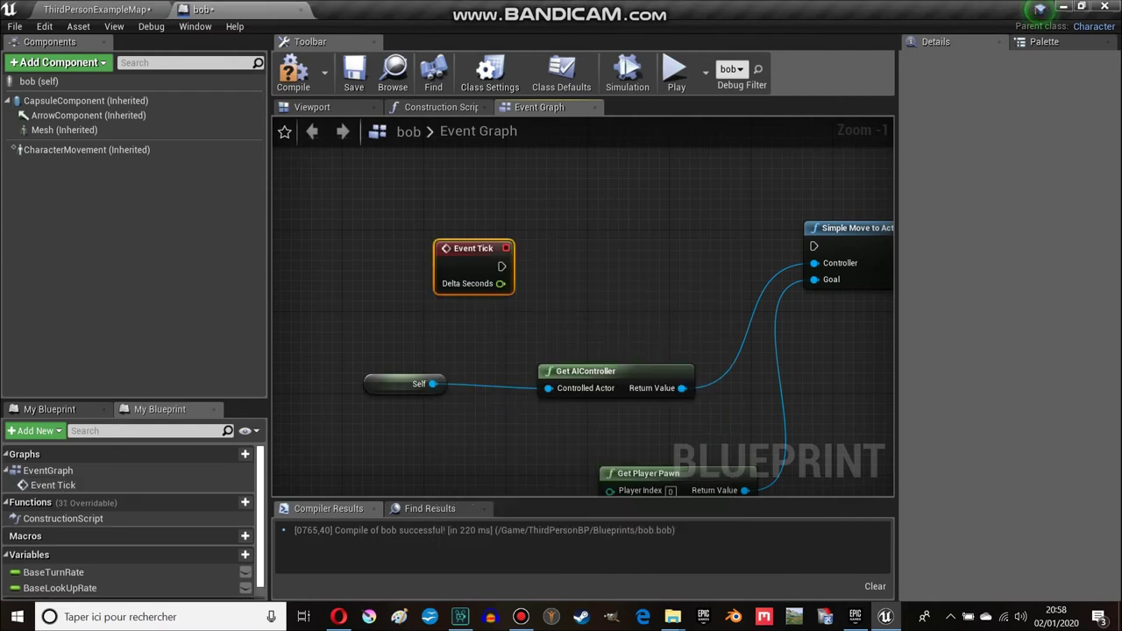
{"action": "left_click_drag", "start_coordinate": [502, 267], "coordinate": [515, 281]}
{"action": "left_click_drag", "start_coordinate": [815, 248], "coordinate": [804, 252]}
{"action": "mouse_move", "coordinate": [478, 254]}
{"action": "left_mouse_down"}
{"action": "mouse_move", "coordinate": [467, 244]}
{"action": "mouse_move", "coordinate": [713, 247]}
{"action": "left_mouse_up"}
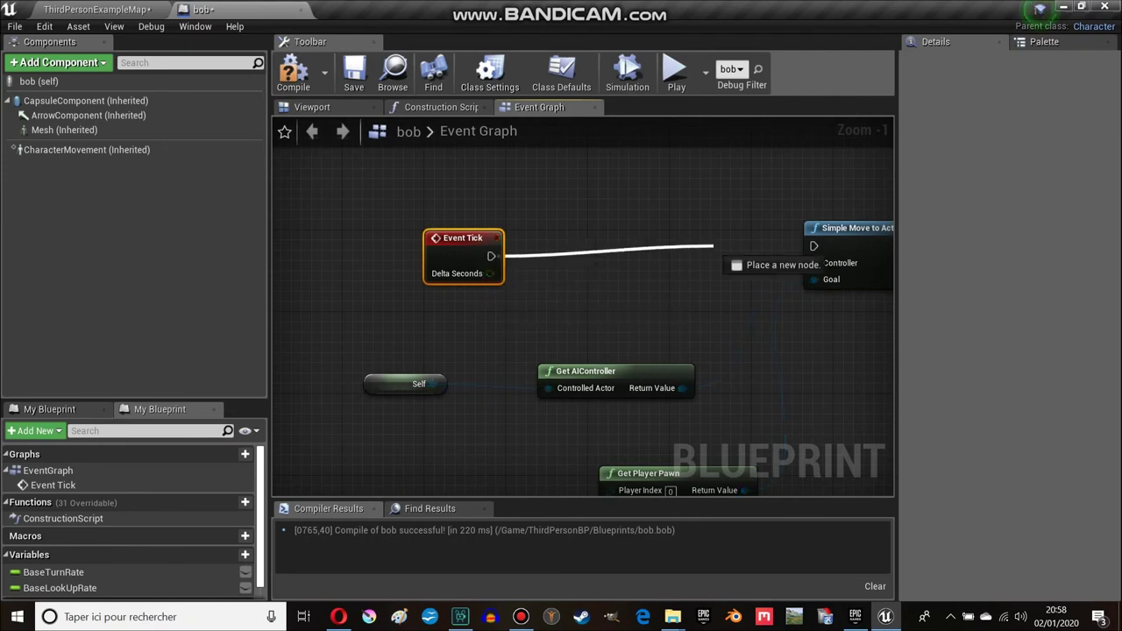
{"action": "left_click_drag", "start_coordinate": [465, 250], "coordinate": [465, 241]}
- Compile bob and launch a standalone game preview to test the chase
{"action": "left_click", "coordinate": [293, 72]}
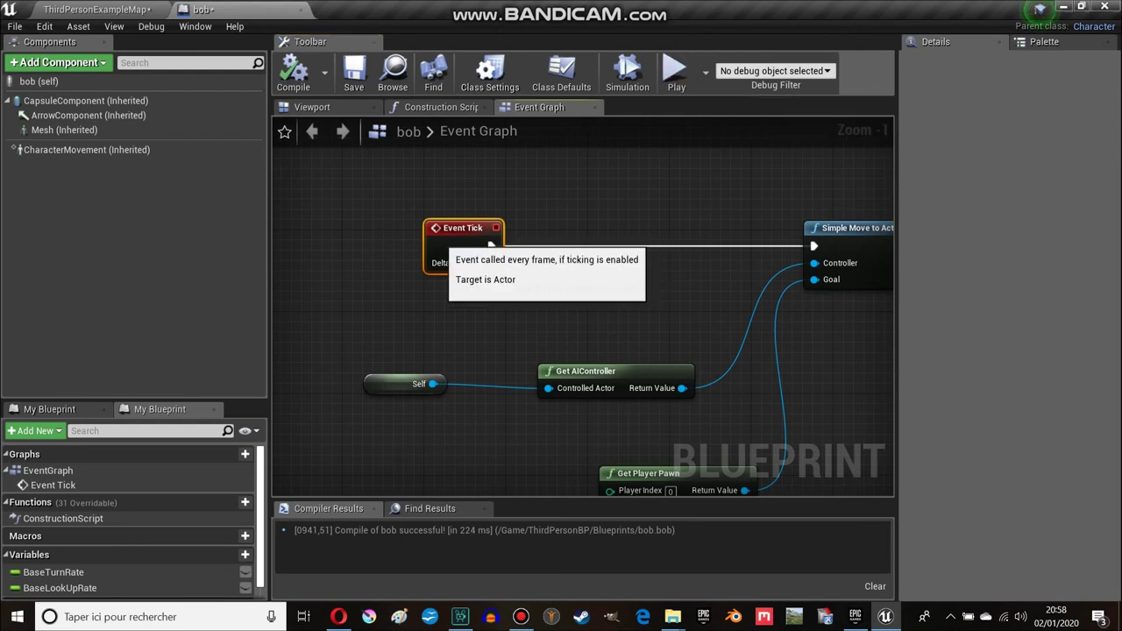
{"action": "left_click_drag", "start_coordinate": [456, 236], "coordinate": [466, 226]}
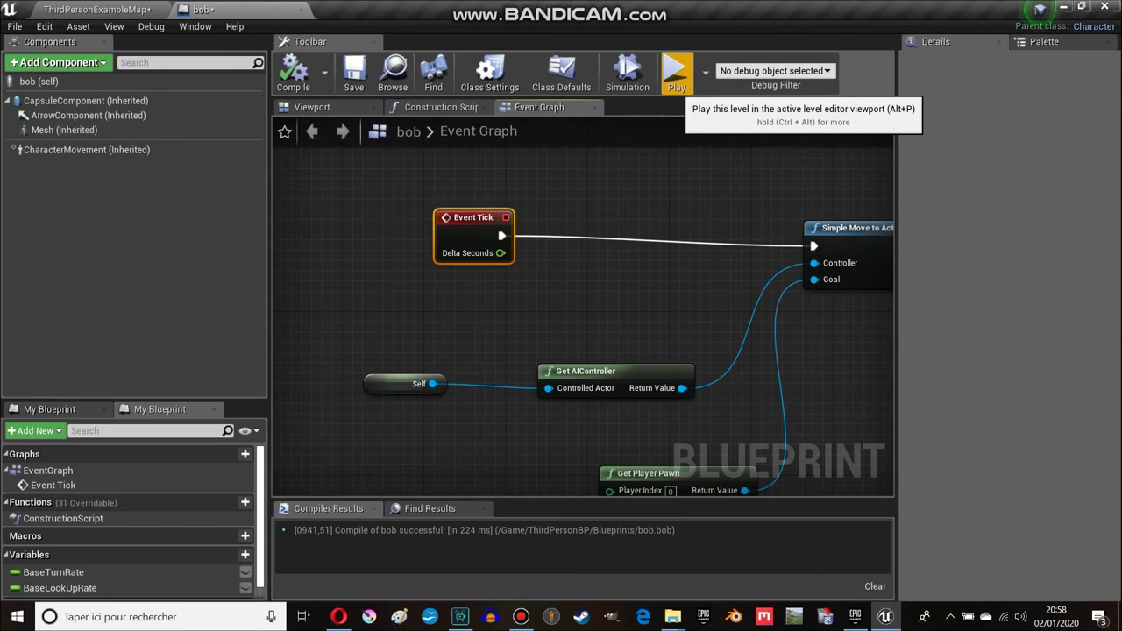
{"action": "left_click", "coordinate": [676, 76]}
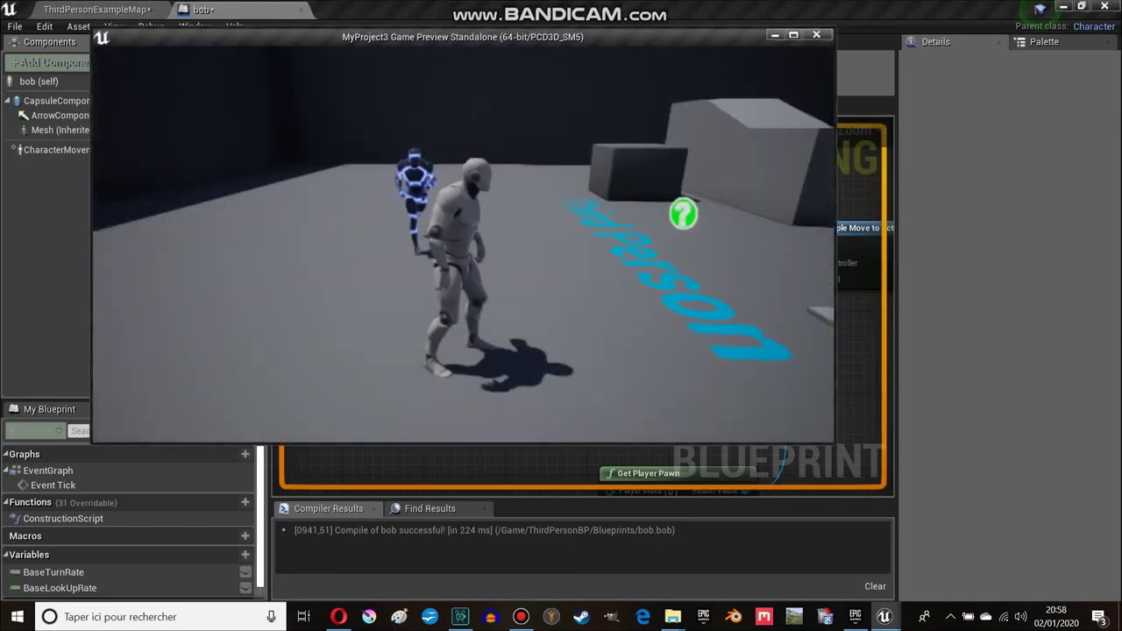
- Run and jump the player around the stairs while bob chases, then close the preview
{"action": "key", "text": "w"}
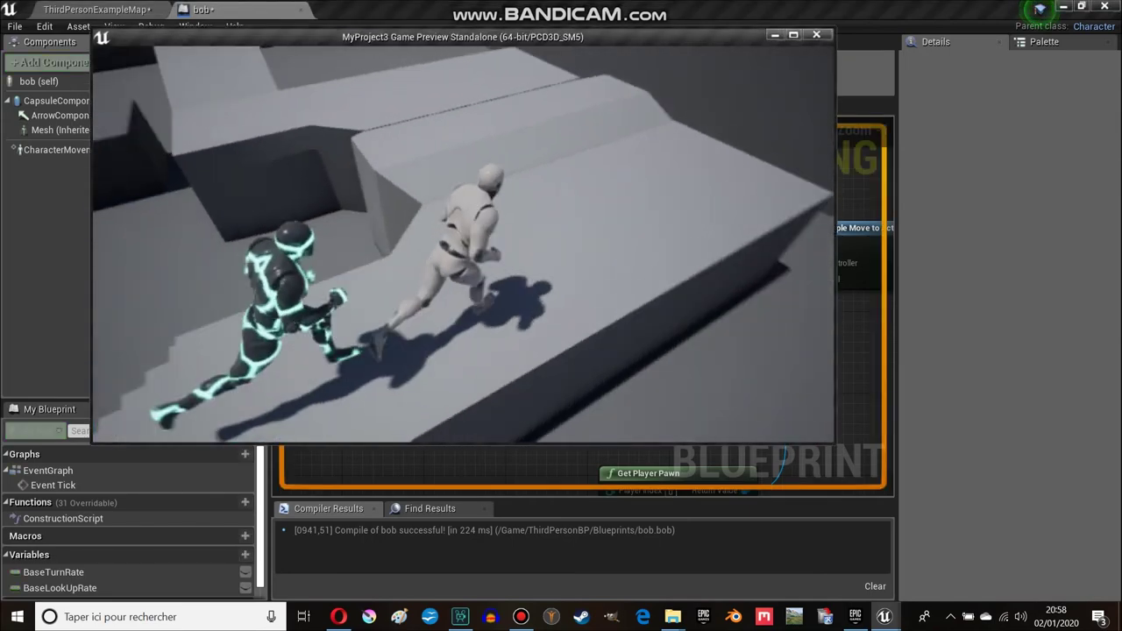
{"action": "key", "text": "w"}
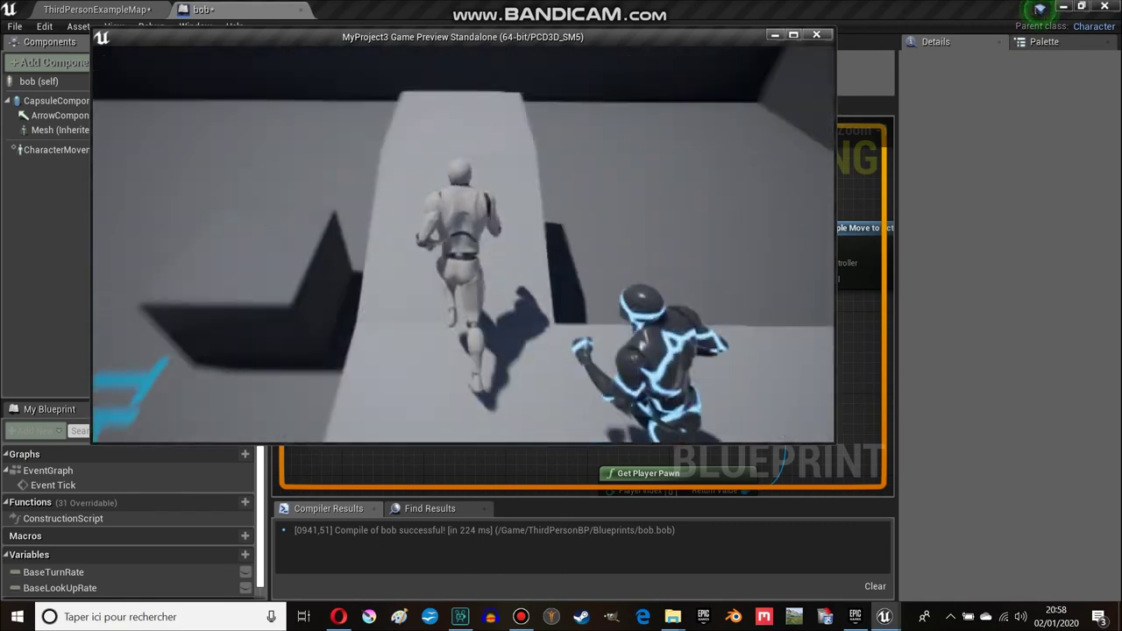
{"action": "key", "text": "w"}
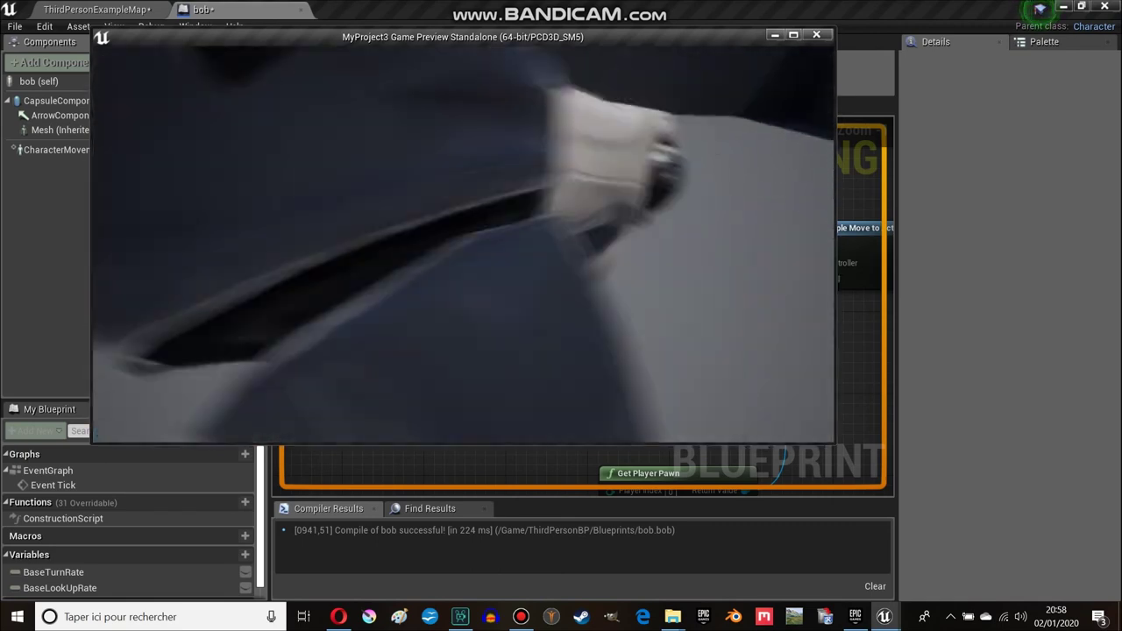
{"action": "key", "text": "w"}
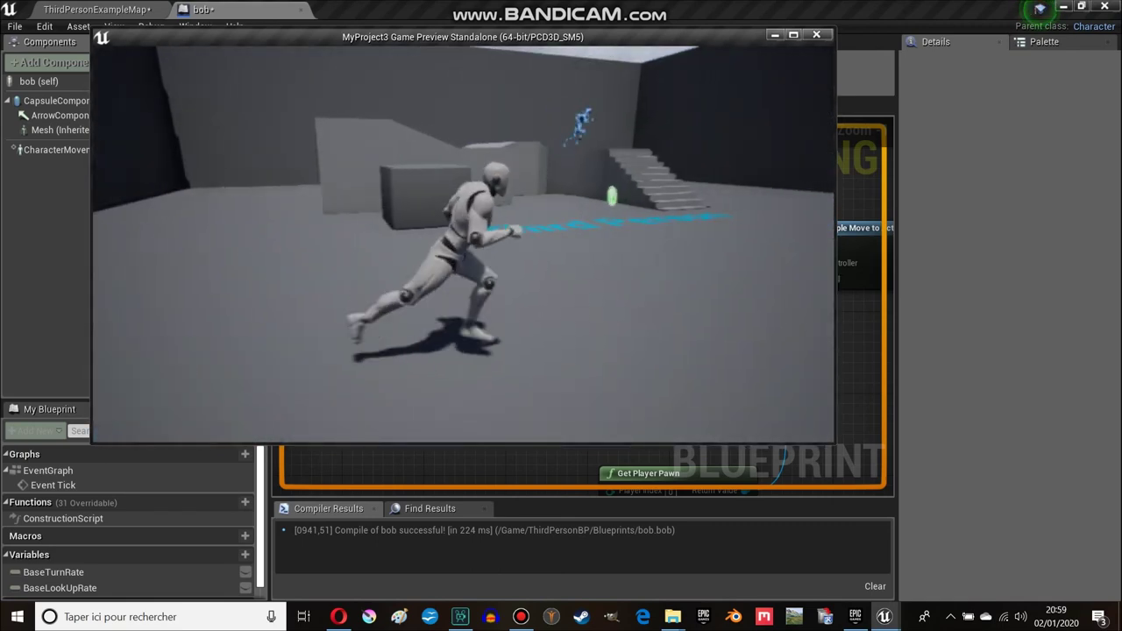
{"action": "key", "text": "w"}
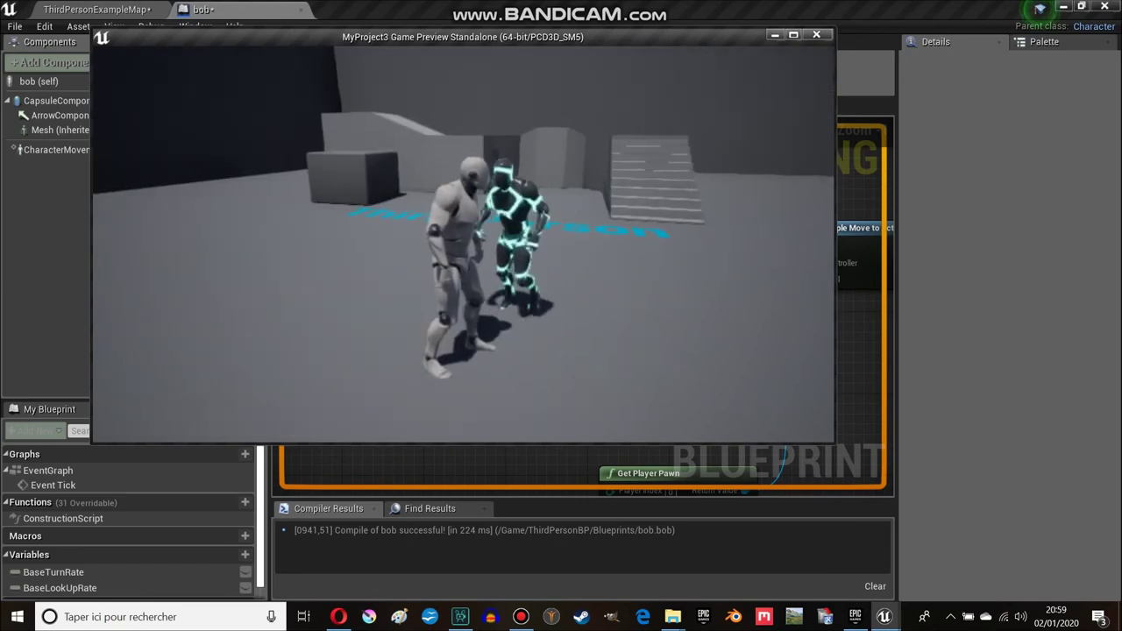
{"action": "key", "text": "space"}
{"action": "key", "text": "w"}
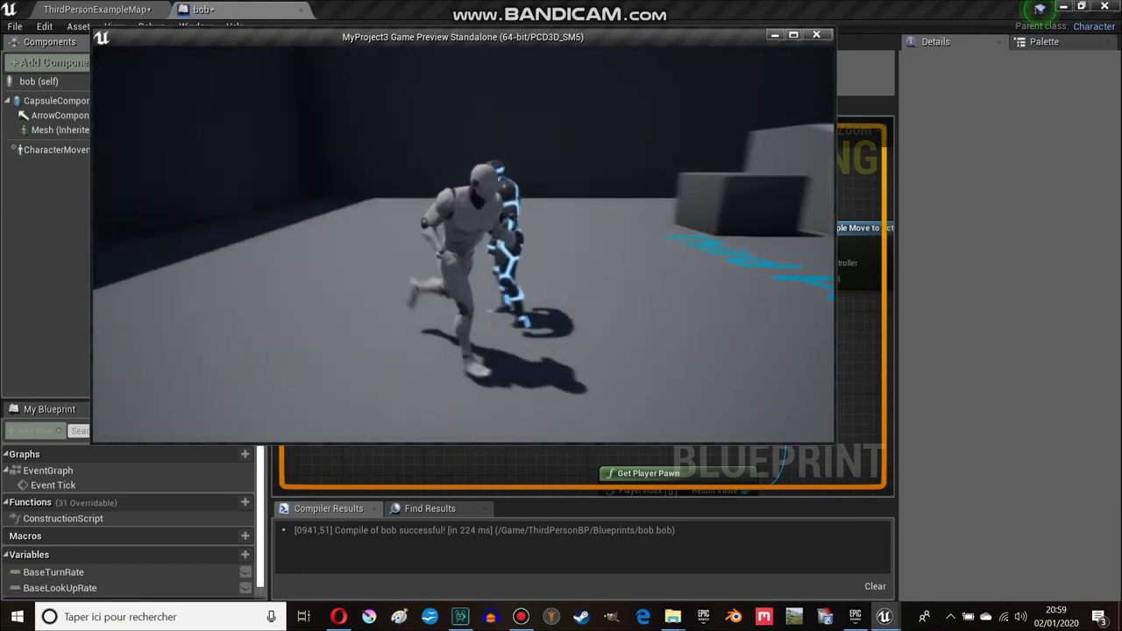
{"action": "key", "text": "w"}
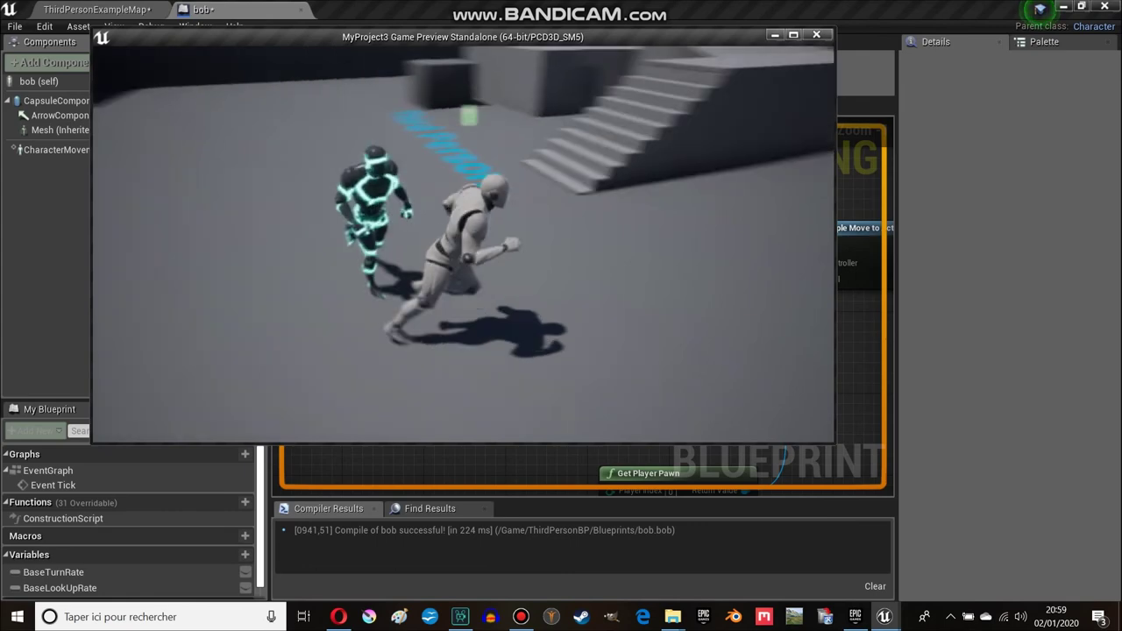
{"action": "key", "text": "Escape"}
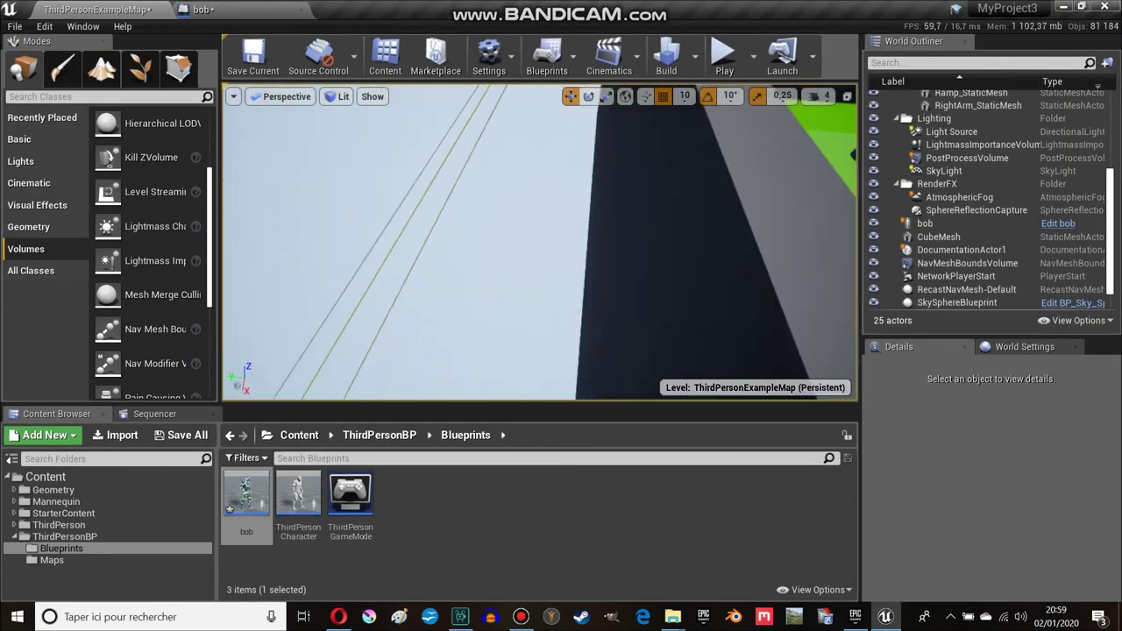
- Drop another bob copy into the level, play-test the chase, then reopen the bob blueprint
{"action": "left_click_drag", "start_coordinate": [247, 495], "coordinate": [346, 328]}
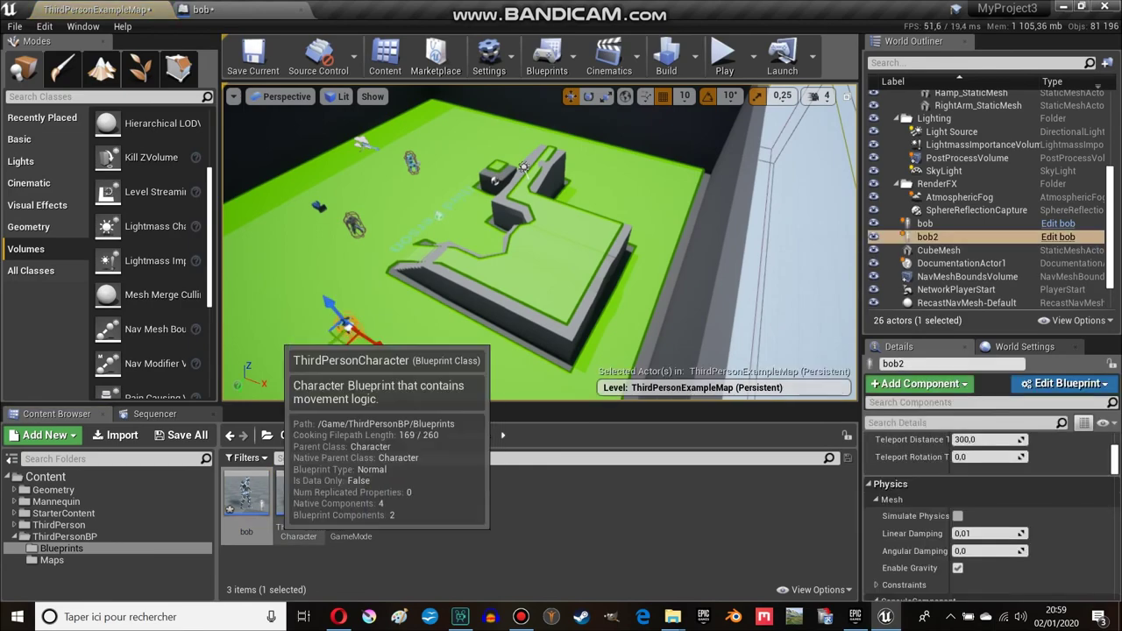
{"action": "left_click", "coordinate": [724, 57]}
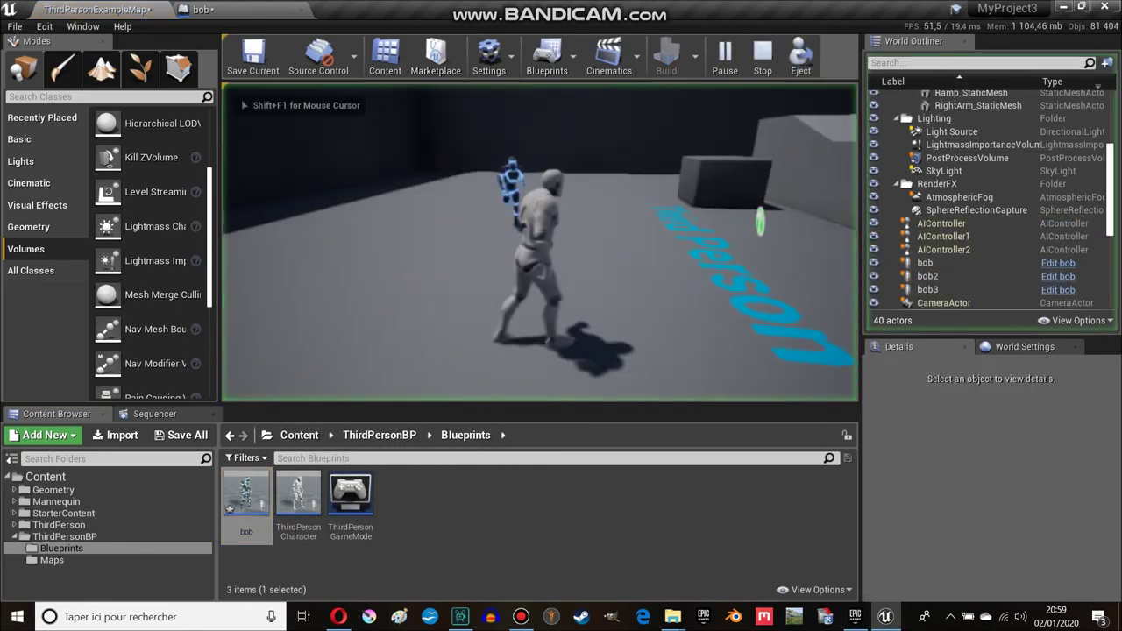
{"action": "key", "text": "w"}
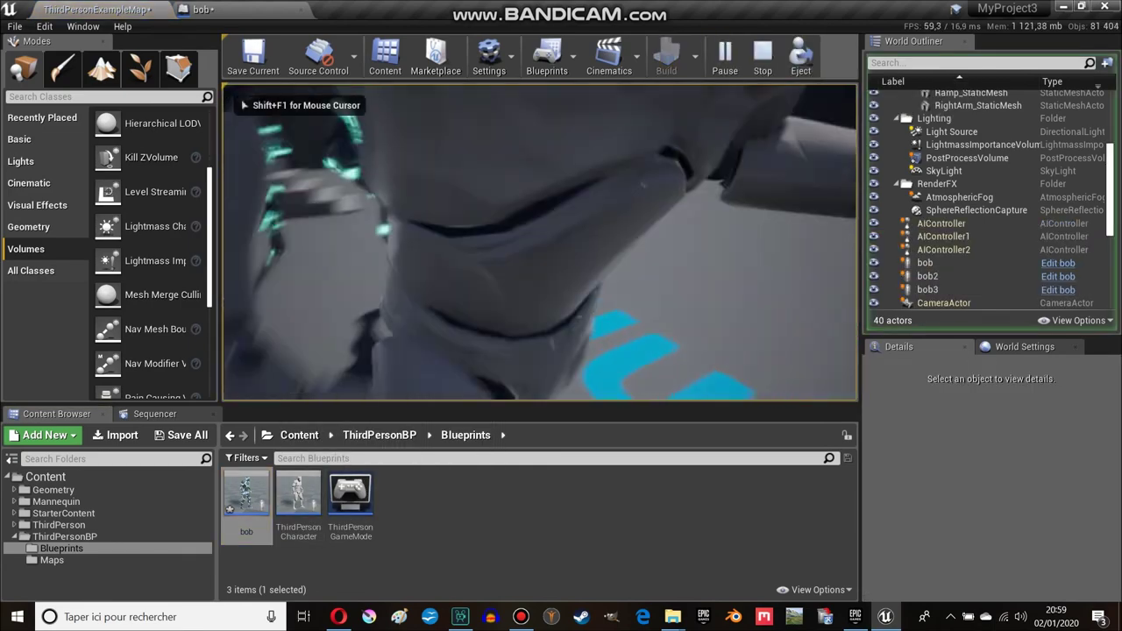
{"action": "key", "text": "s"}
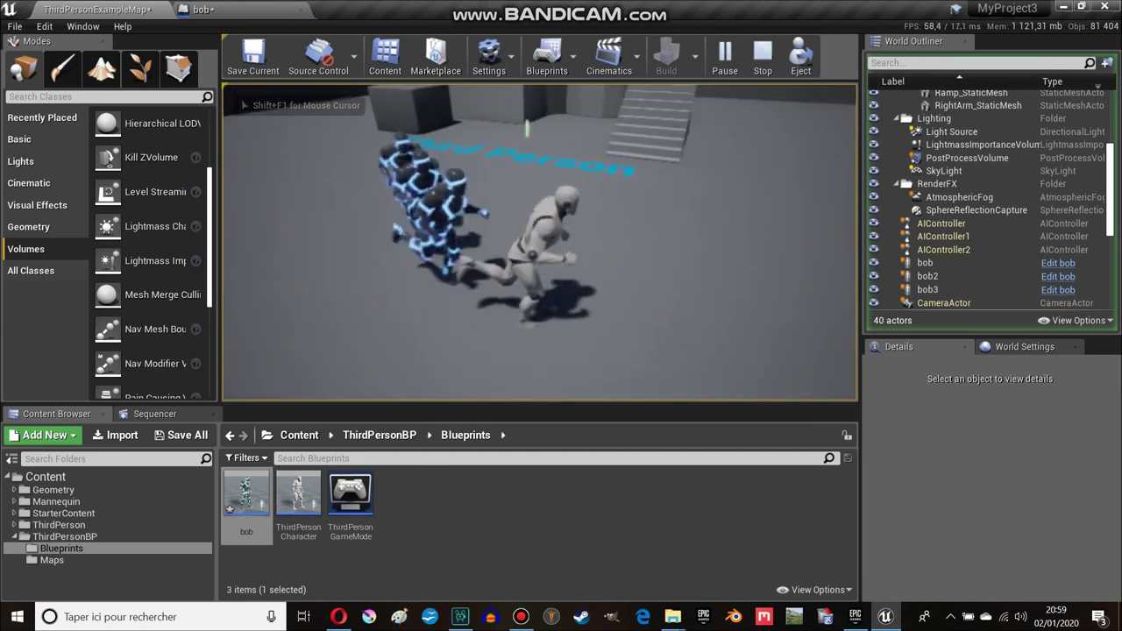
{"action": "key", "text": "Escape"}
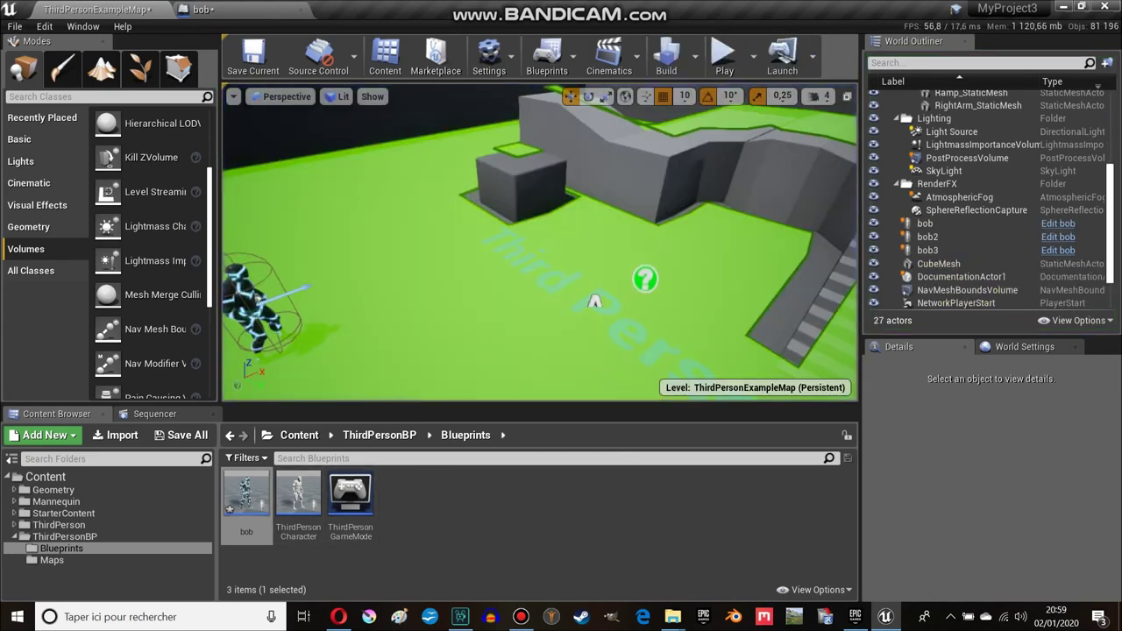
{"action": "double_click", "coordinate": [246, 497]}
- Recompile bob, confirm CharacterMovement's Max Walk Speed is 300, and launch a standalone preview
{"action": "left_click", "coordinate": [87, 150]}
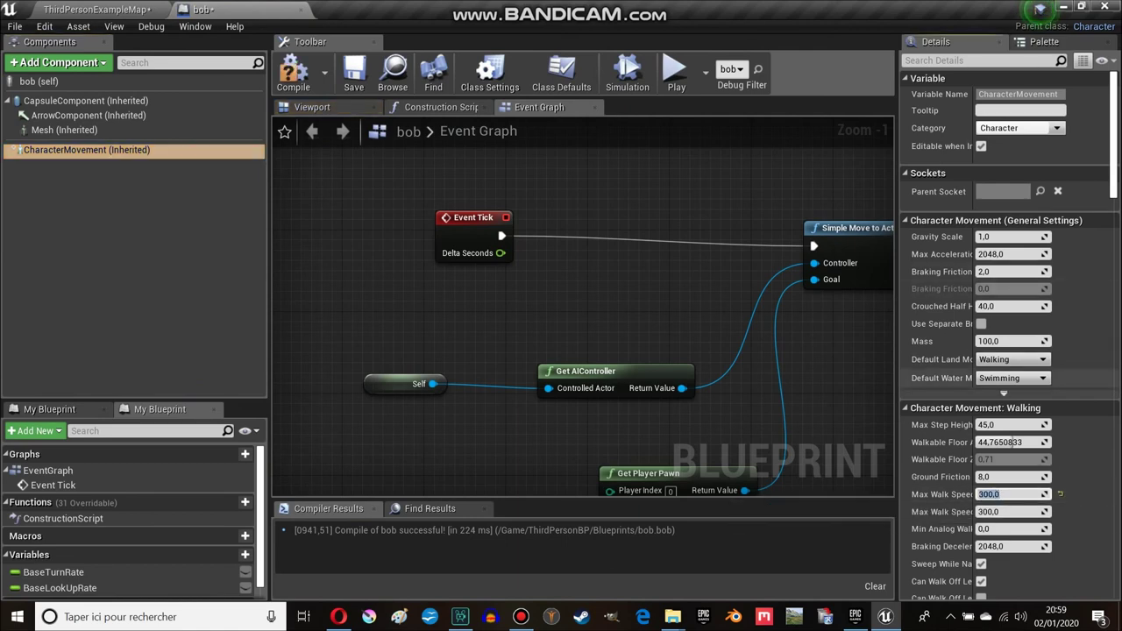
{"action": "left_click", "coordinate": [294, 74]}
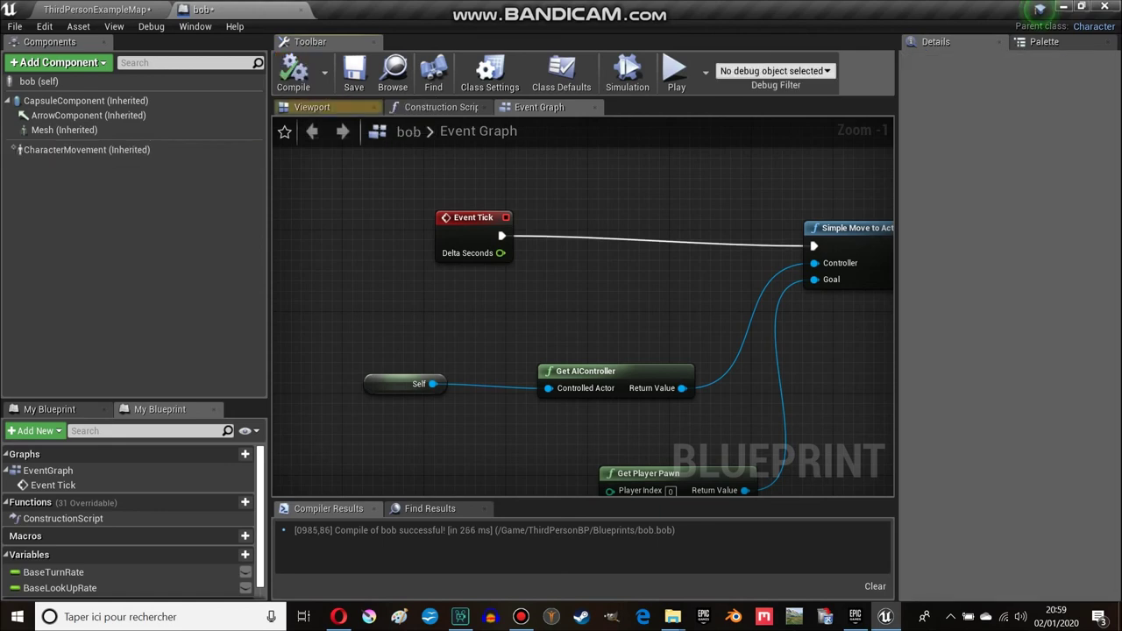
{"action": "left_click", "coordinate": [87, 150]}
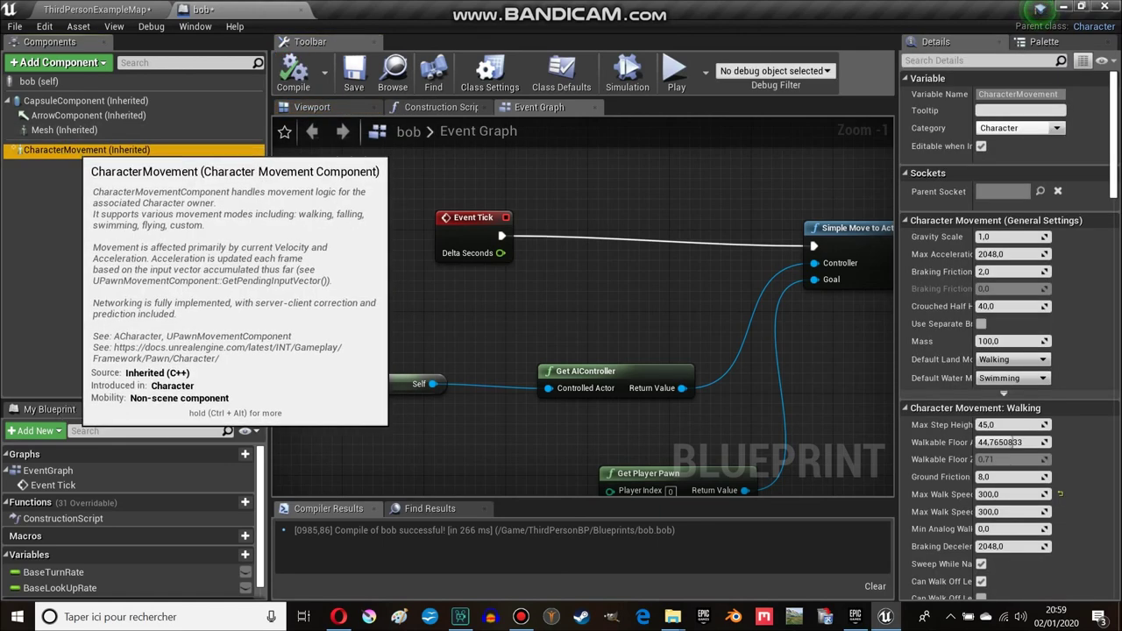
{"action": "left_click_drag", "start_coordinate": [897, 263], "coordinate": [652, 263]}
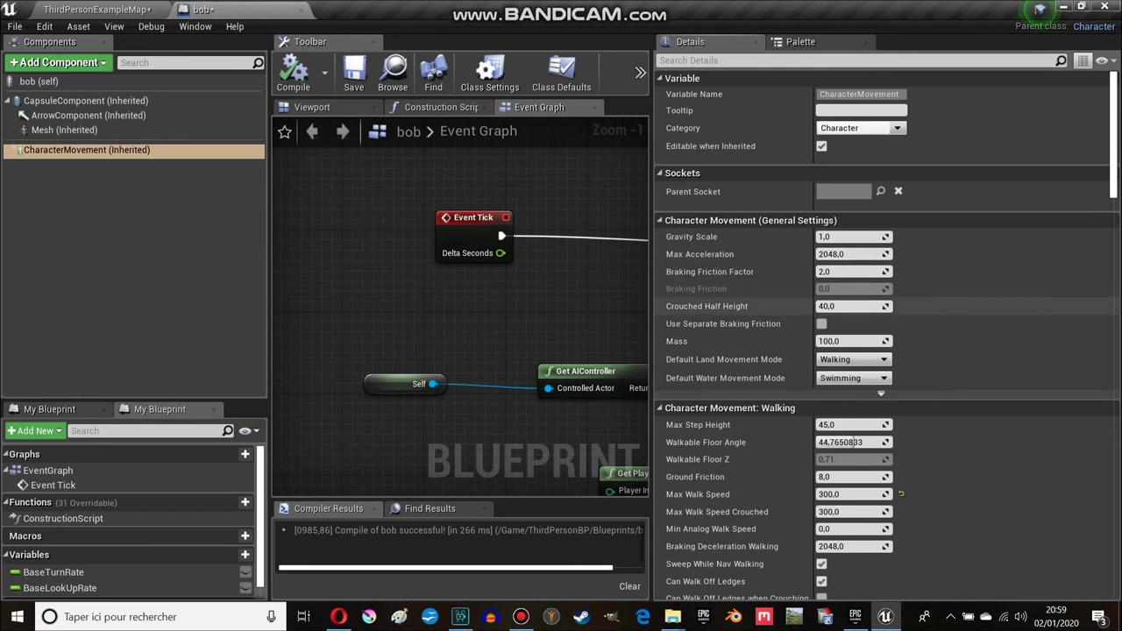
{"action": "scroll", "coordinate": [745, 465], "scroll_direction": "down", "scroll_amount": 2}
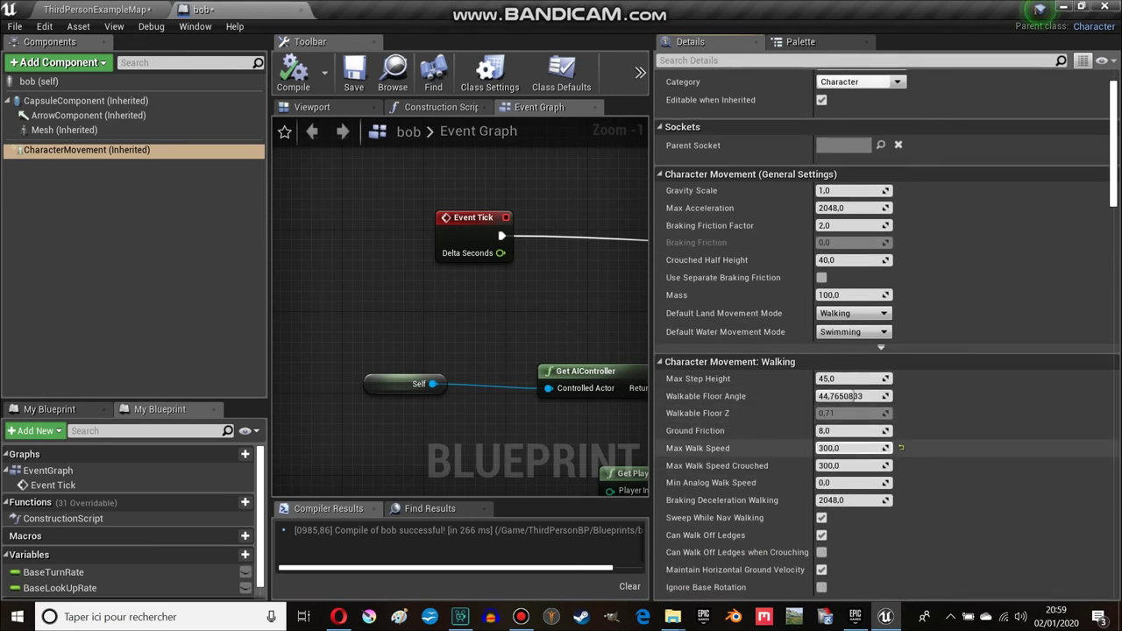
{"action": "left_click", "coordinate": [842, 448]}
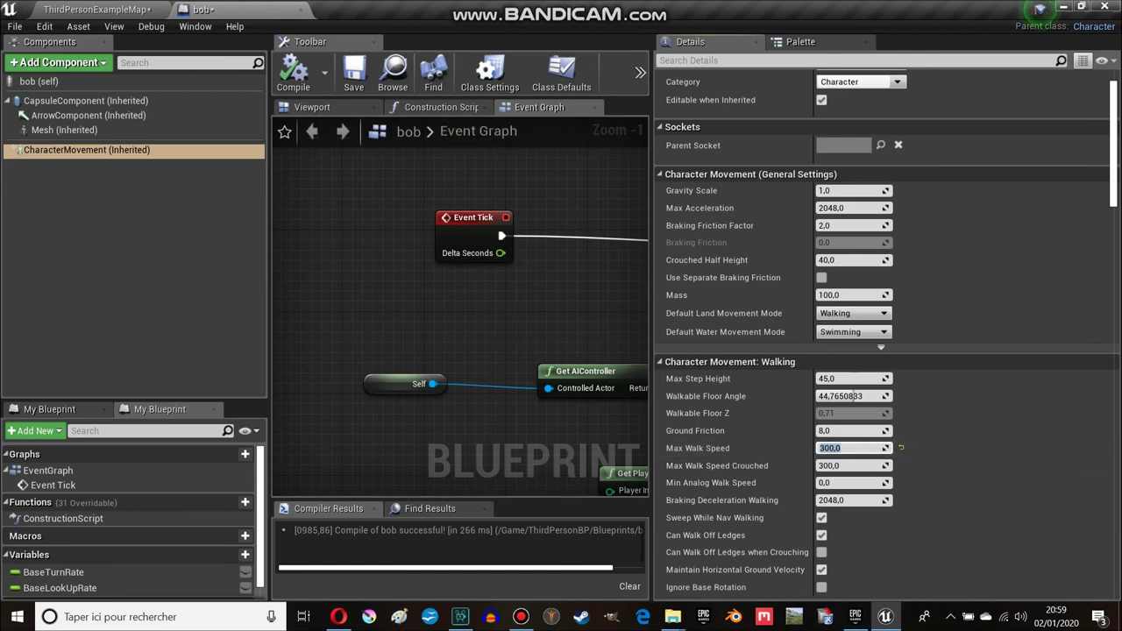
{"action": "left_click_drag", "start_coordinate": [653, 351], "coordinate": [890, 350]}
{"action": "left_click", "coordinate": [675, 72]}
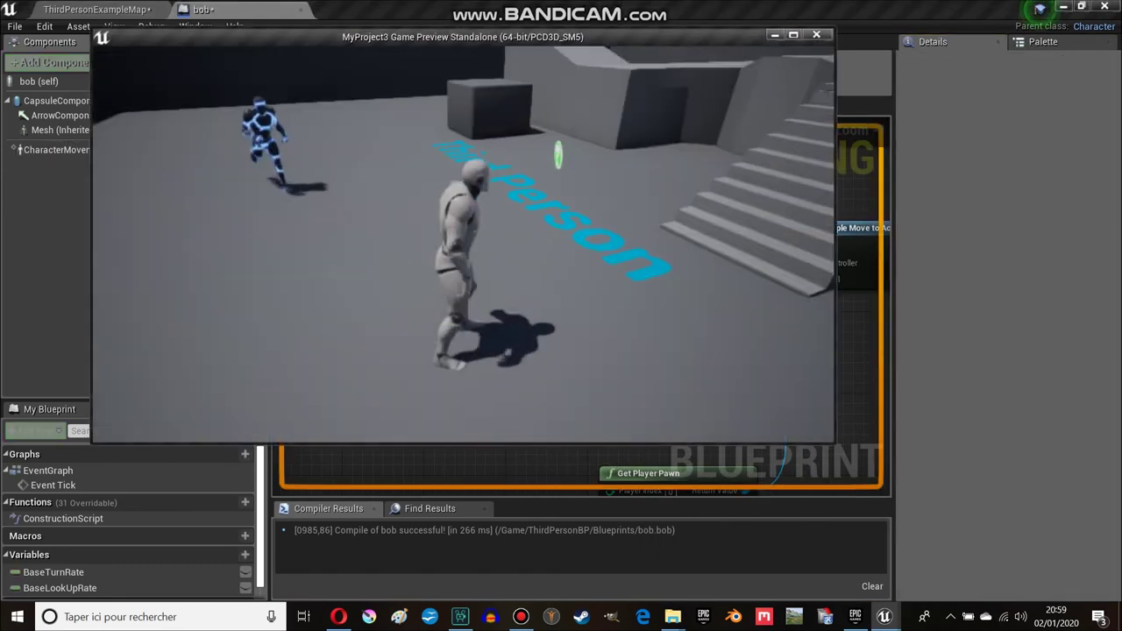
- Run the player around the wall, stairs and blocks as the bobs chase, then close the preview
{"action": "key", "text": "w"}
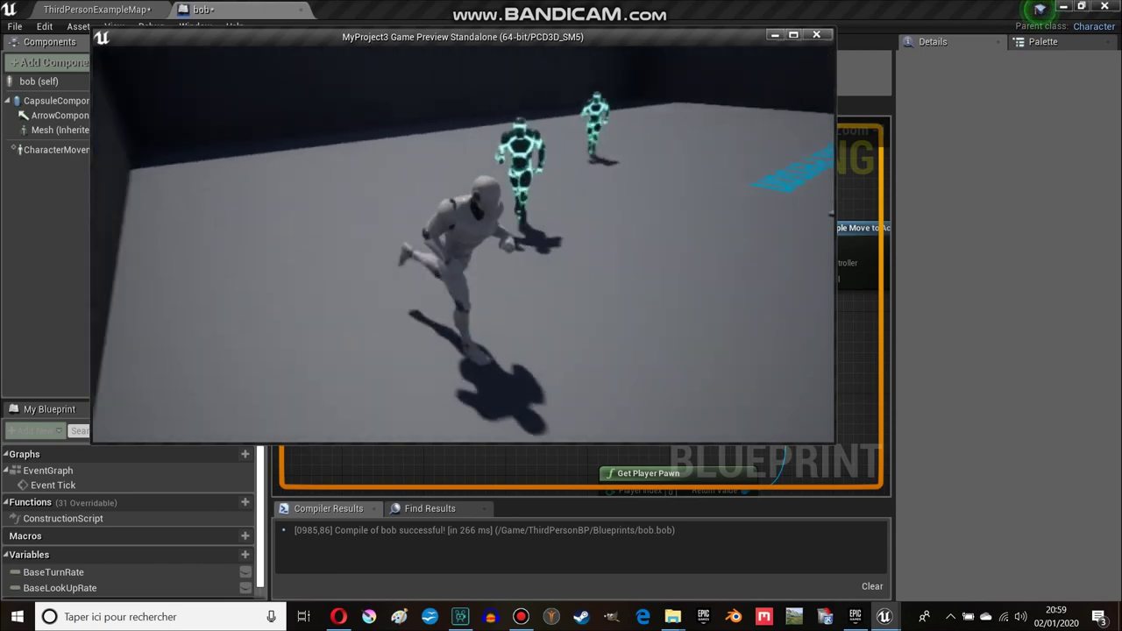
{"action": "key", "text": "w"}
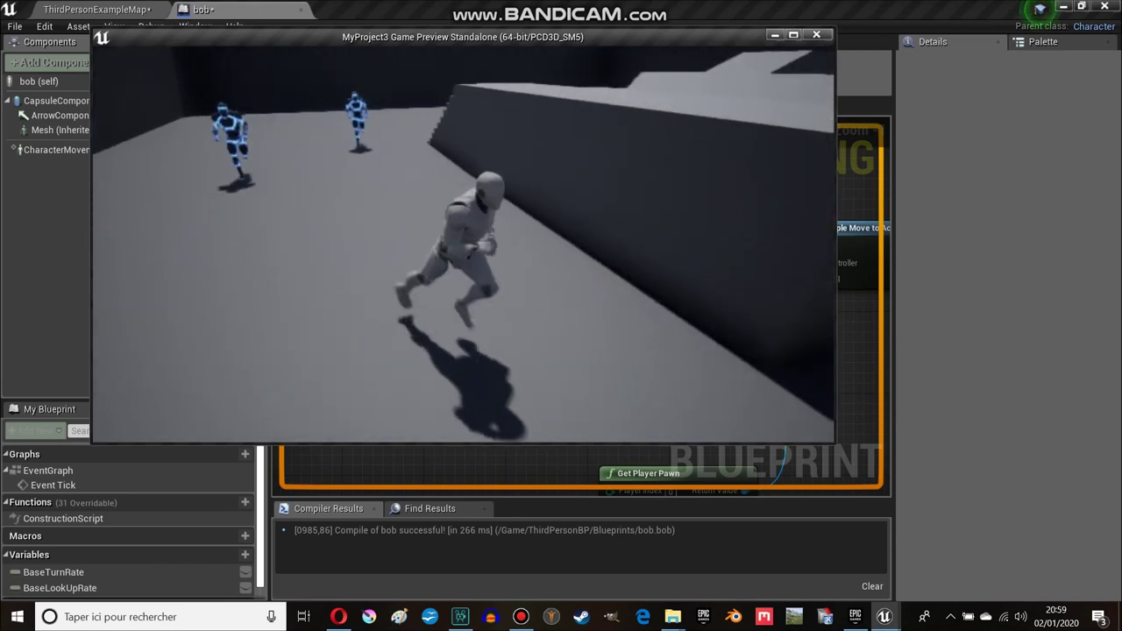
{"action": "key", "text": "w"}
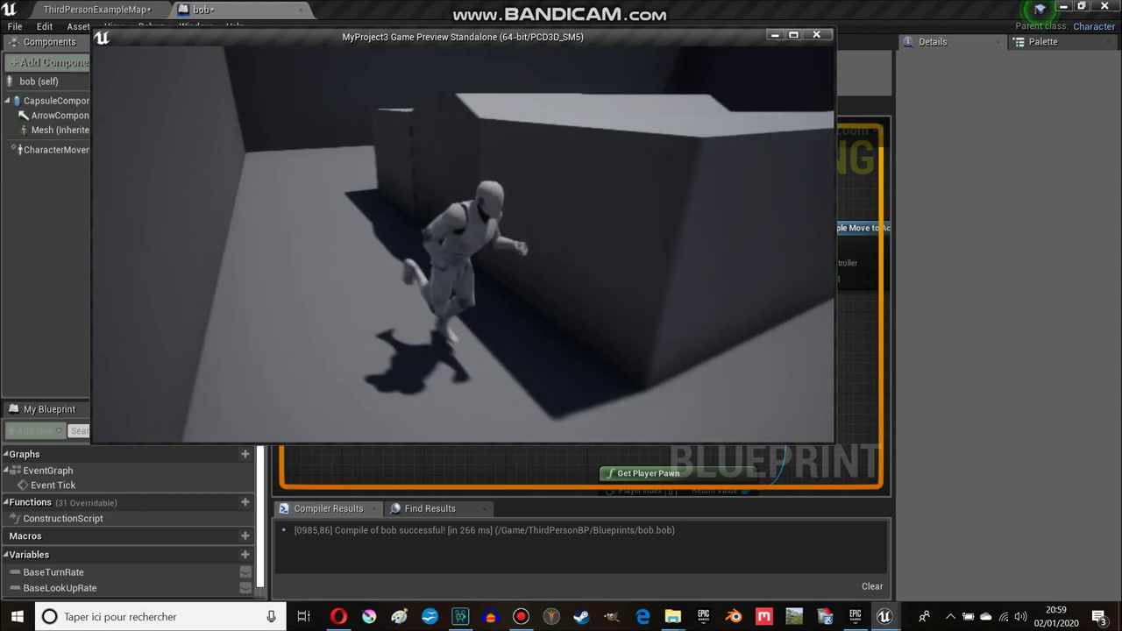
{"action": "key", "text": "w"}
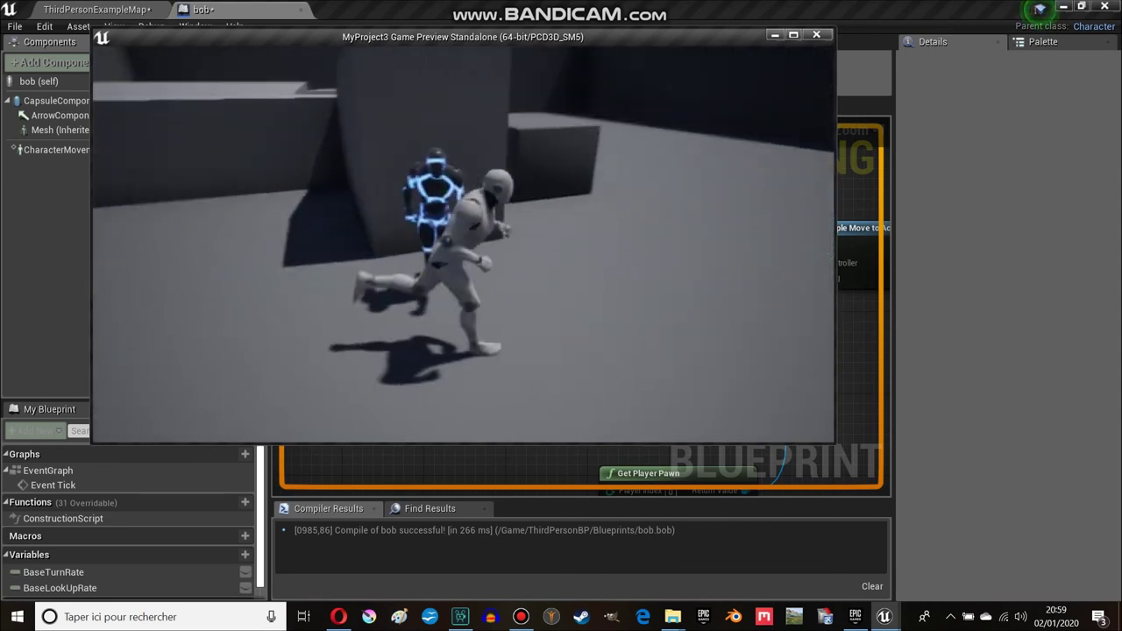
{"action": "key", "text": "w"}
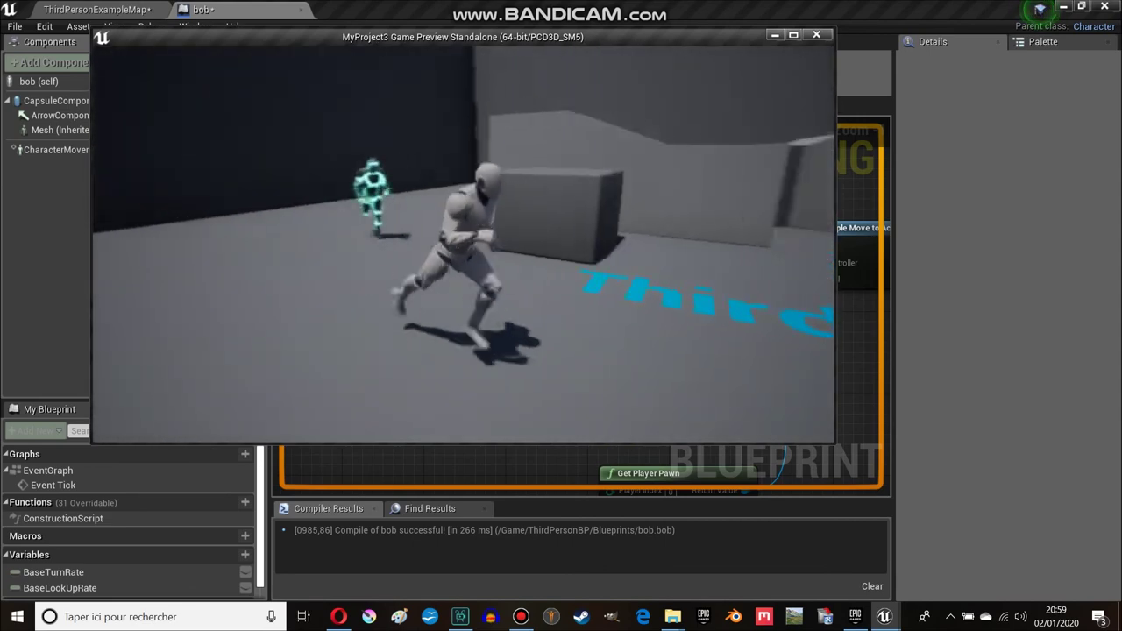
{"action": "key", "text": "w"}
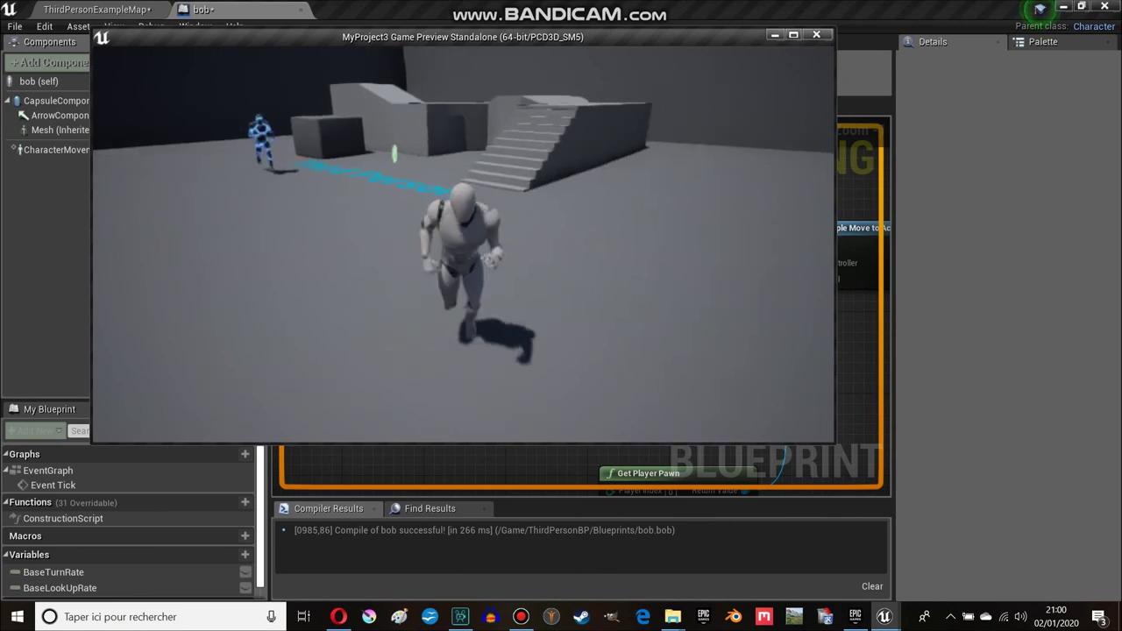
{"action": "key", "text": "w"}
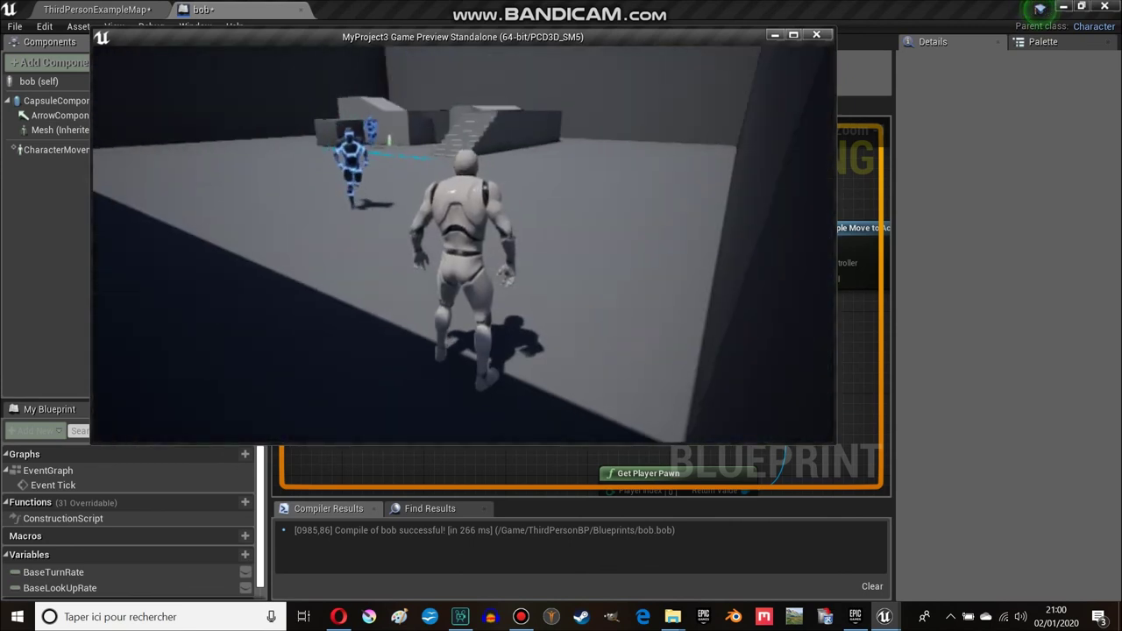
{"action": "key", "text": "Escape"}
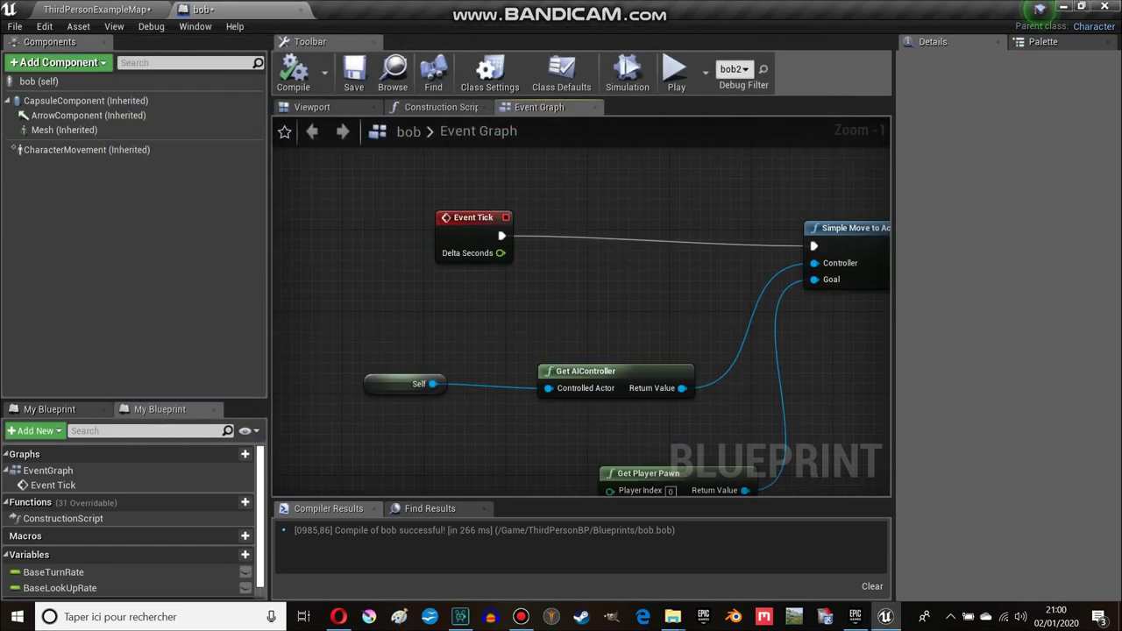
- Pan the Event Graph, nudge Event Tick slightly down and Simple Move to Actor slightly right
{"action": "right_click_drag", "start_coordinate": [493, 250], "coordinate": [360, 230]}
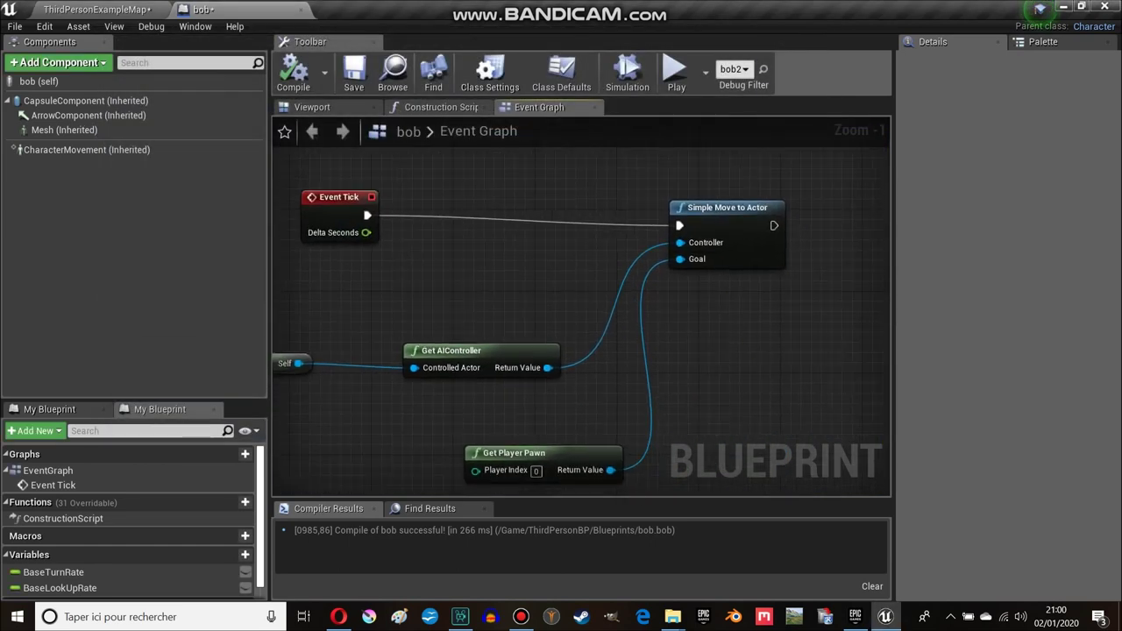
{"action": "left_click_drag", "start_coordinate": [359, 229], "coordinate": [358, 242]}
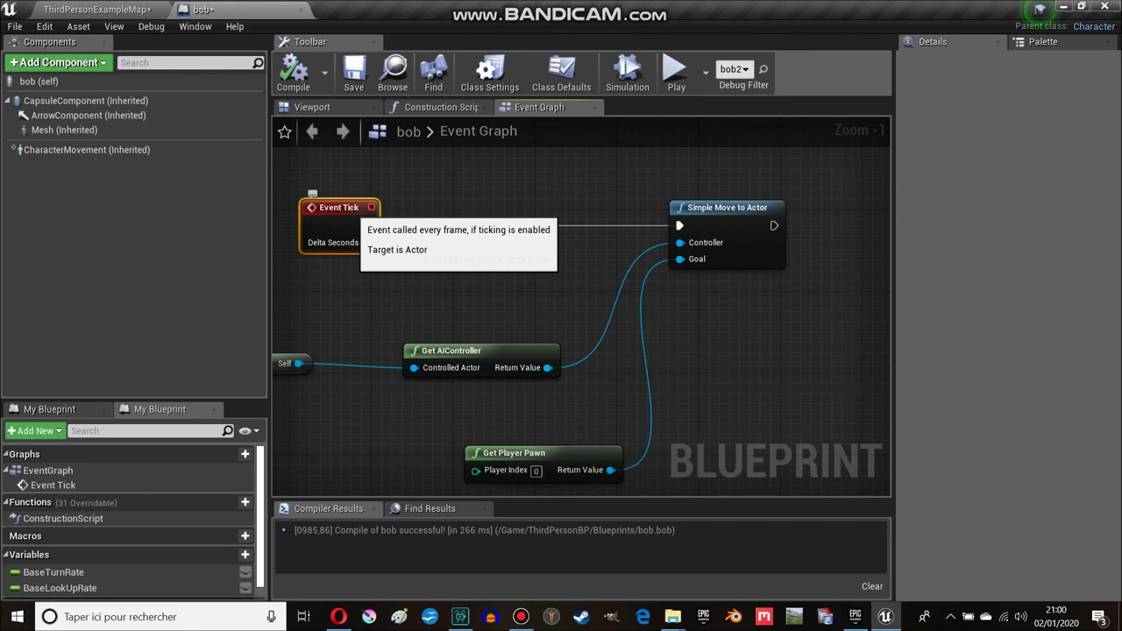
{"action": "left_click_drag", "start_coordinate": [750, 253], "coordinate": [759, 252]}
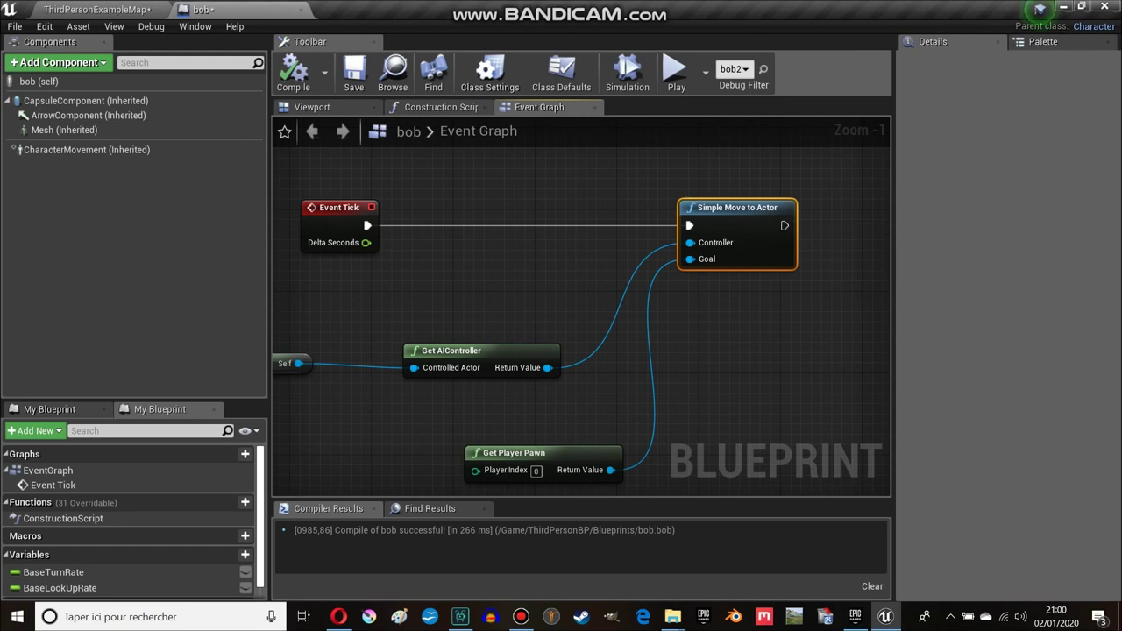
{"action": "mouse_move", "coordinate": [521, 616]}
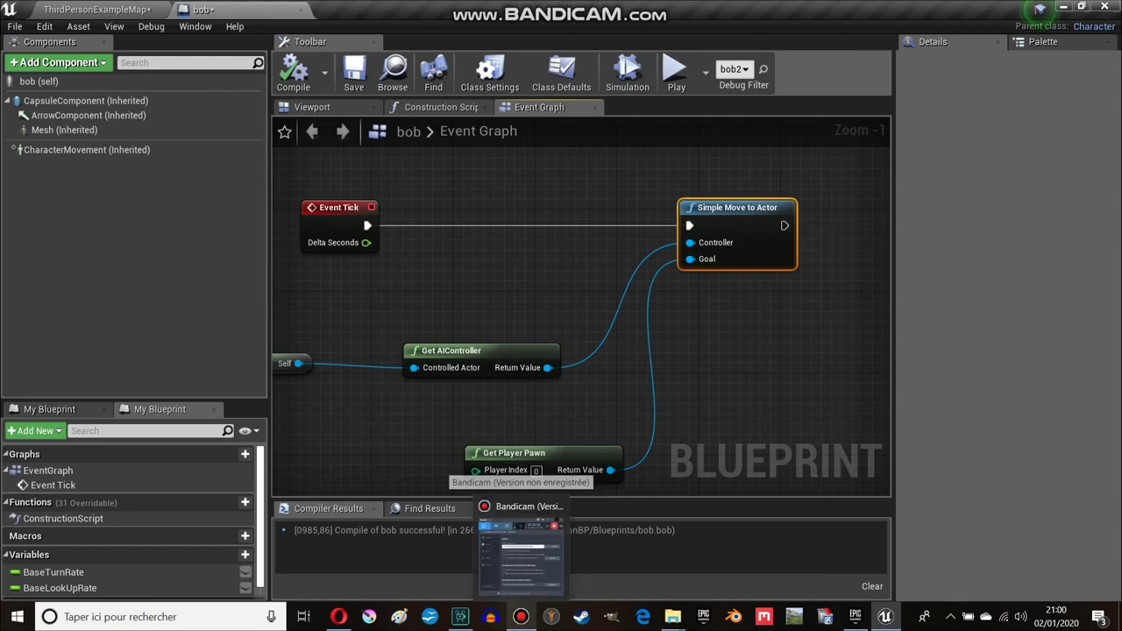